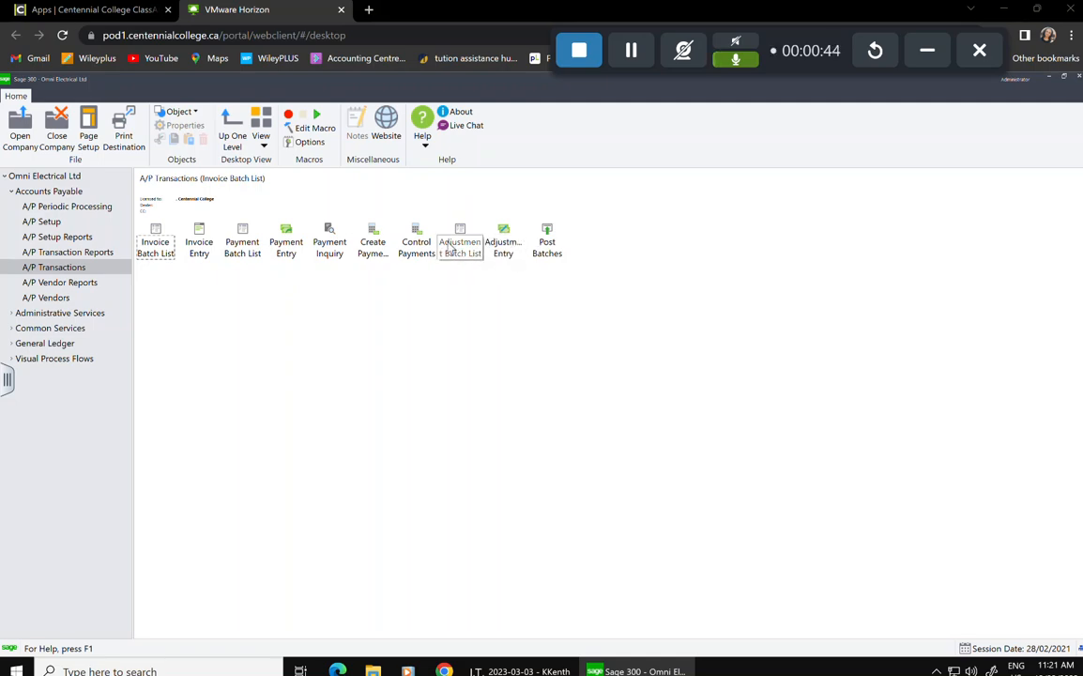
# Step: Create a new A/P adjustment batch with the description "Adjustment - February 2023"
pyautogui.doubleClick(460, 246)
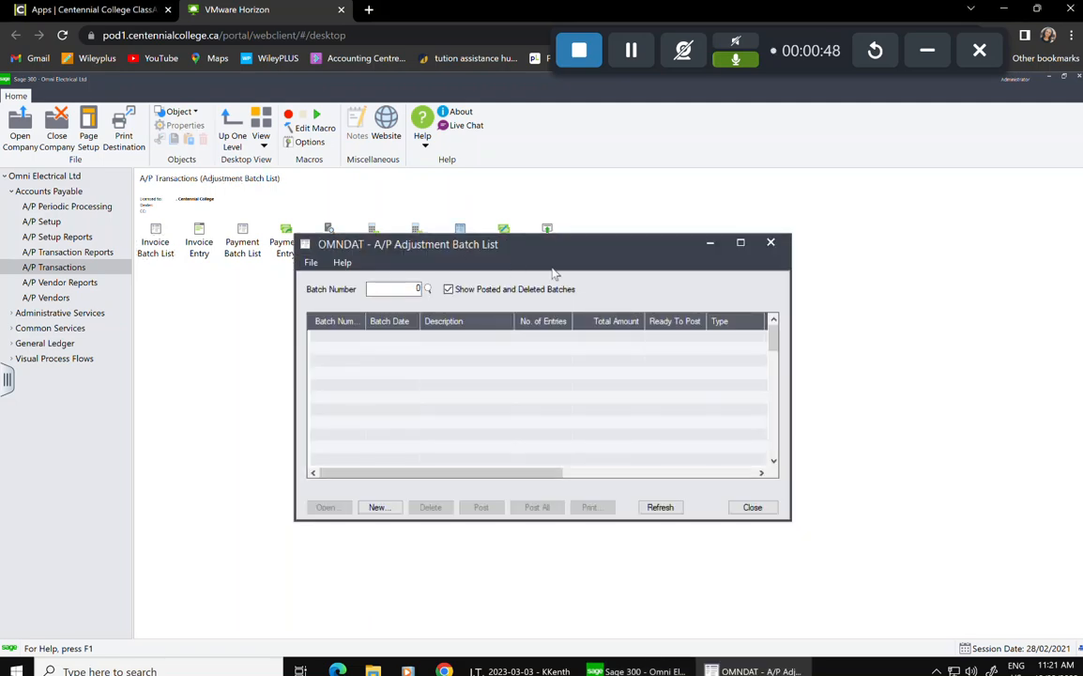
pyautogui.click(370, 507)
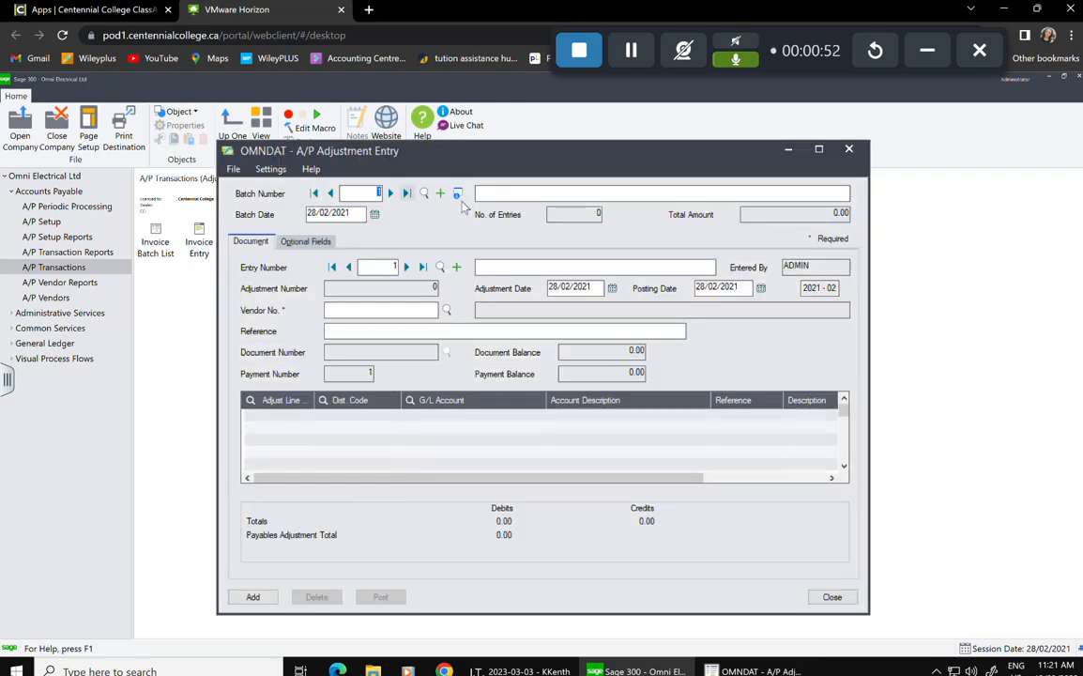
pyautogui.click(499, 195)
pyautogui.write('Adjustmetn ')
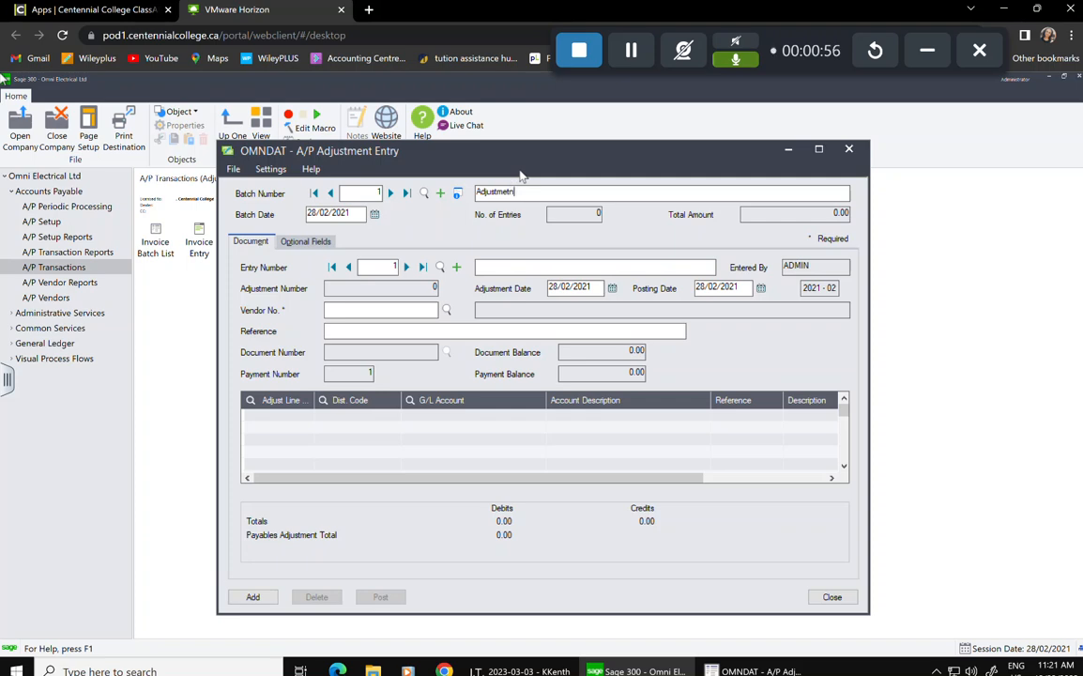
pyautogui.write('nt 0')
pyautogui.press('BackSpace')
pyautogui.write('- February 2023')
# Step: Describe the first adjustment entry as "West Metal Proucts - Invoice # Z55529"
pyautogui.click(498, 267)
pyautogui.write('WEste')
pyautogui.press('BackSpace')
pyautogui.press('BackSpace')
pyautogui.press('BackSpace')
pyautogui.press('BackSpace')
pyautogui.press('BackSpace')
pyautogui.press('BackSpace')
pyautogui.press('BackSpace')
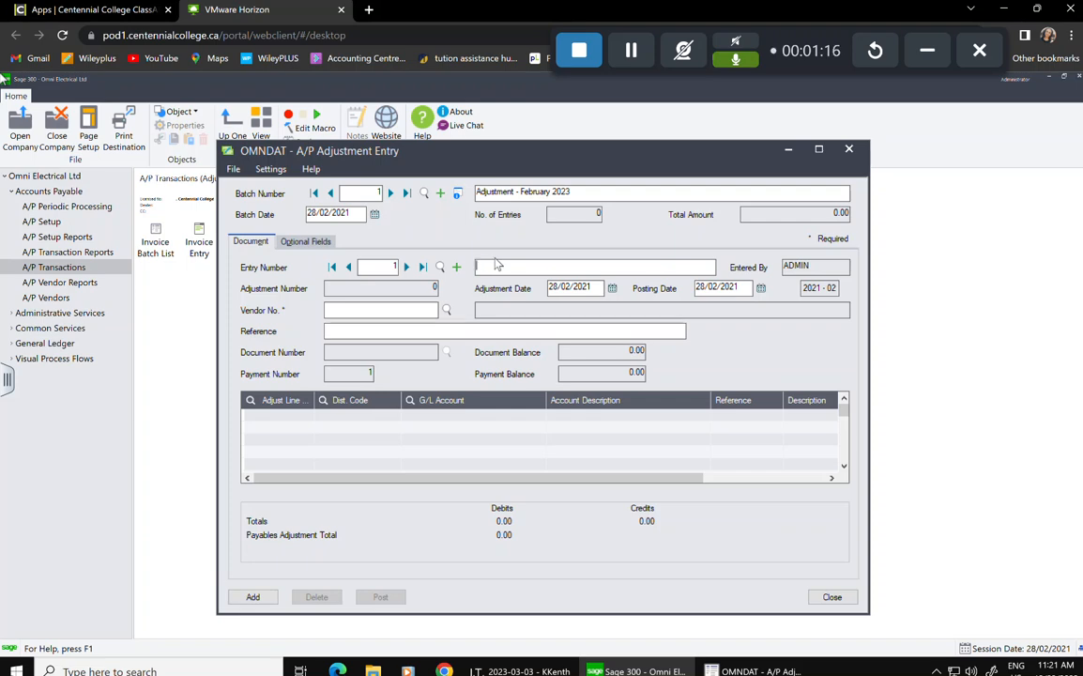
pyautogui.write('West')
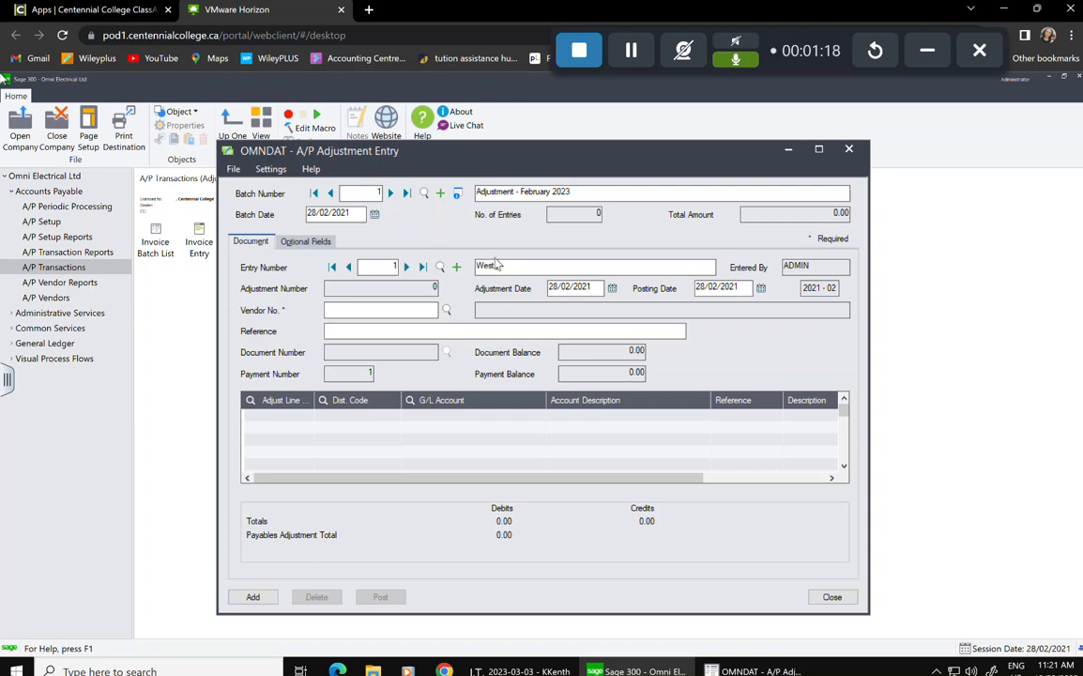
pyautogui.write('Jetal Proucts - INvoice # ')
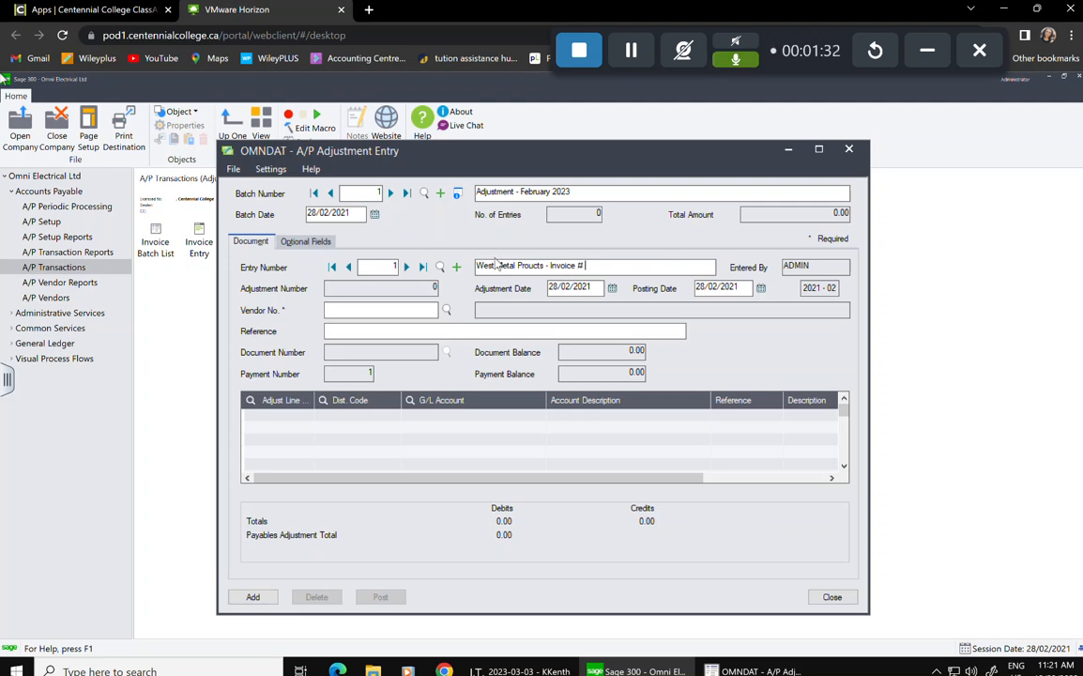
pyautogui.write('Z55529')
# Step: Look up and choose vendor 2020, West Metal Products, for the adjustment entry
pyautogui.click(427, 310)
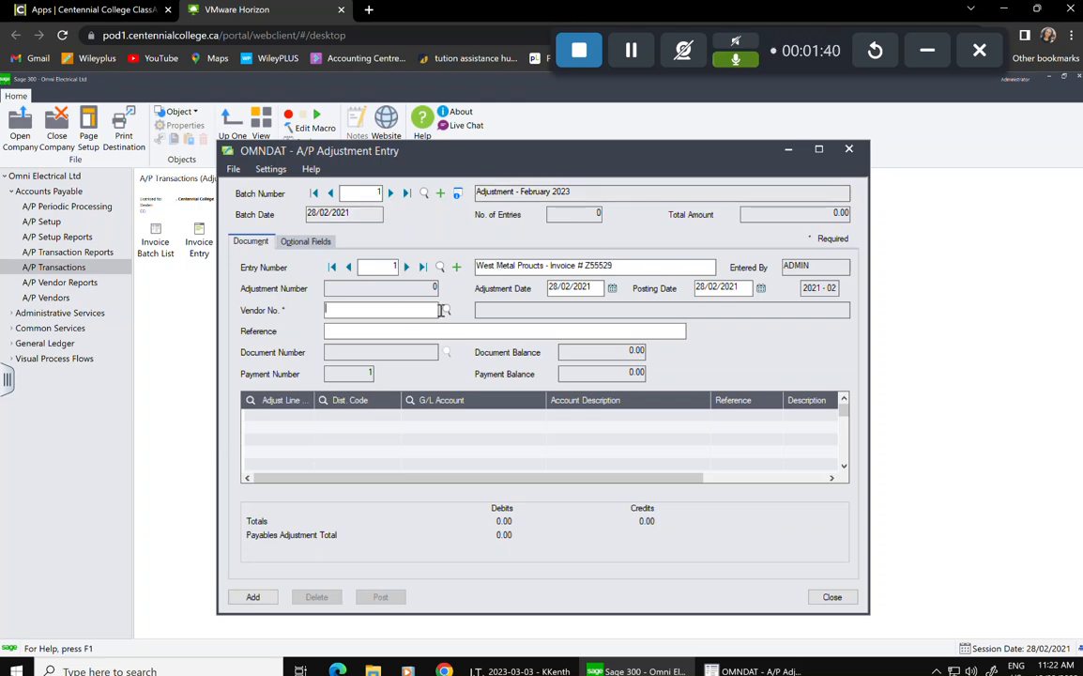
pyautogui.click(446, 314)
pyautogui.scroll(-2, 225, 298)
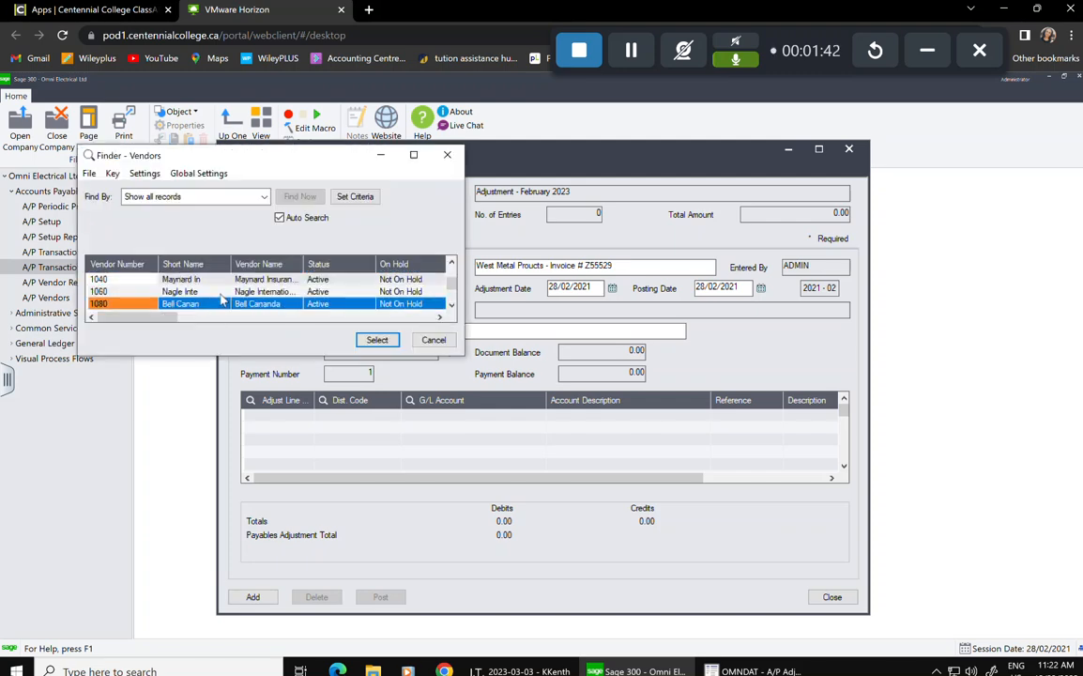
pyautogui.scroll(-2, 236, 297)
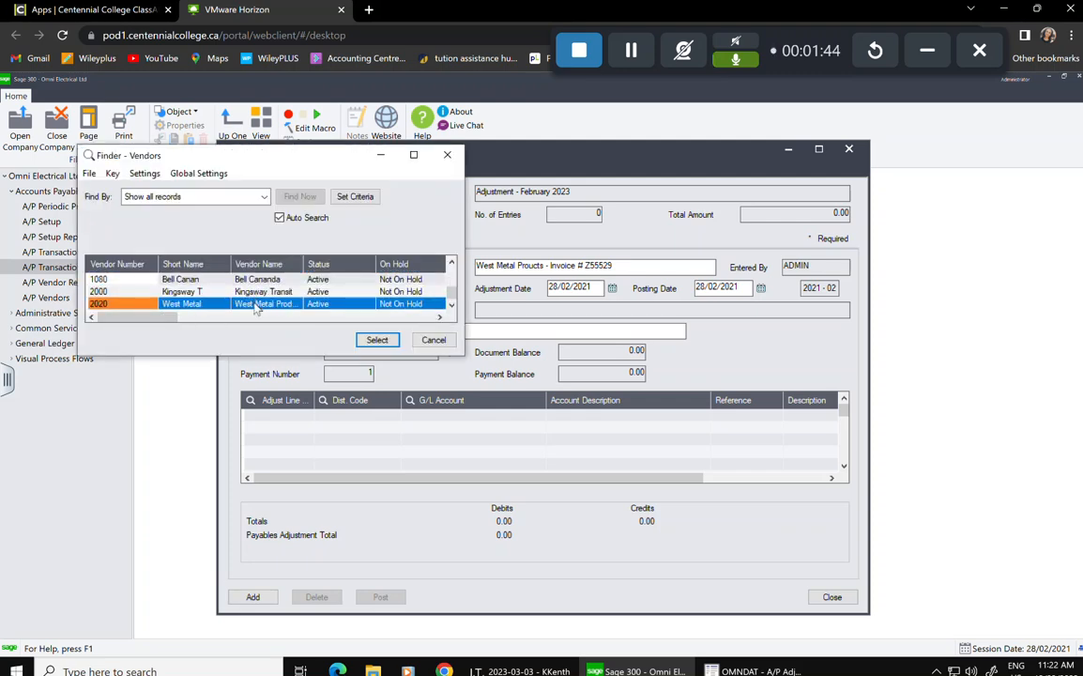
pyautogui.click(376, 339)
# Step: Enter "Invocie # Z55529" as the adjustment entry's reference
pyautogui.click(436, 329)
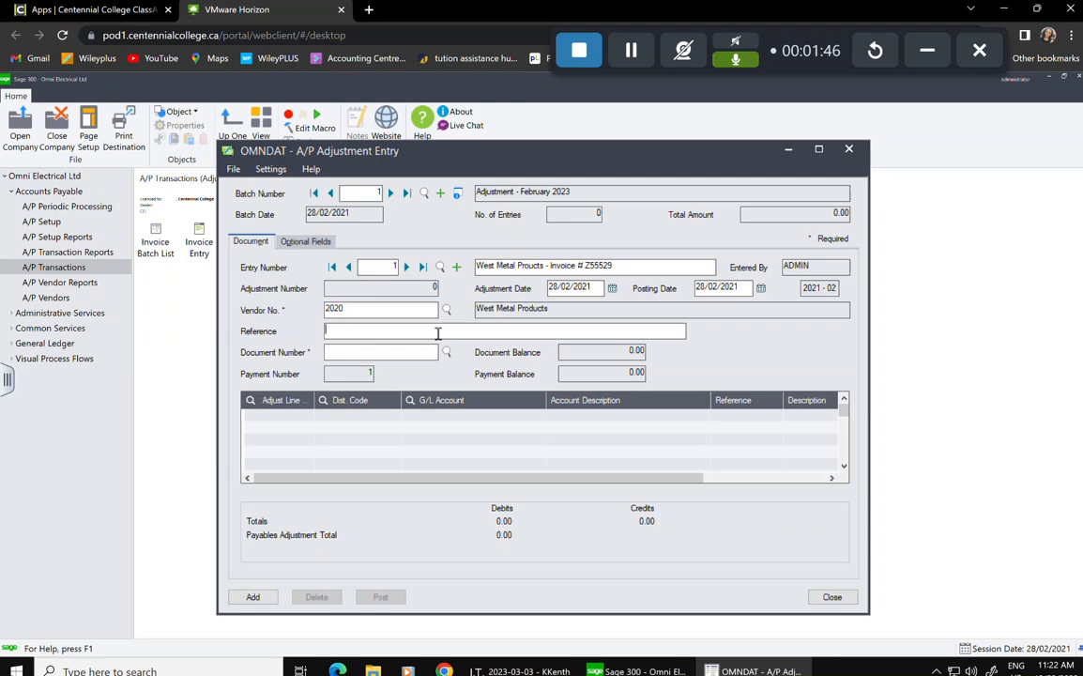
pyautogui.write('Invocie #')
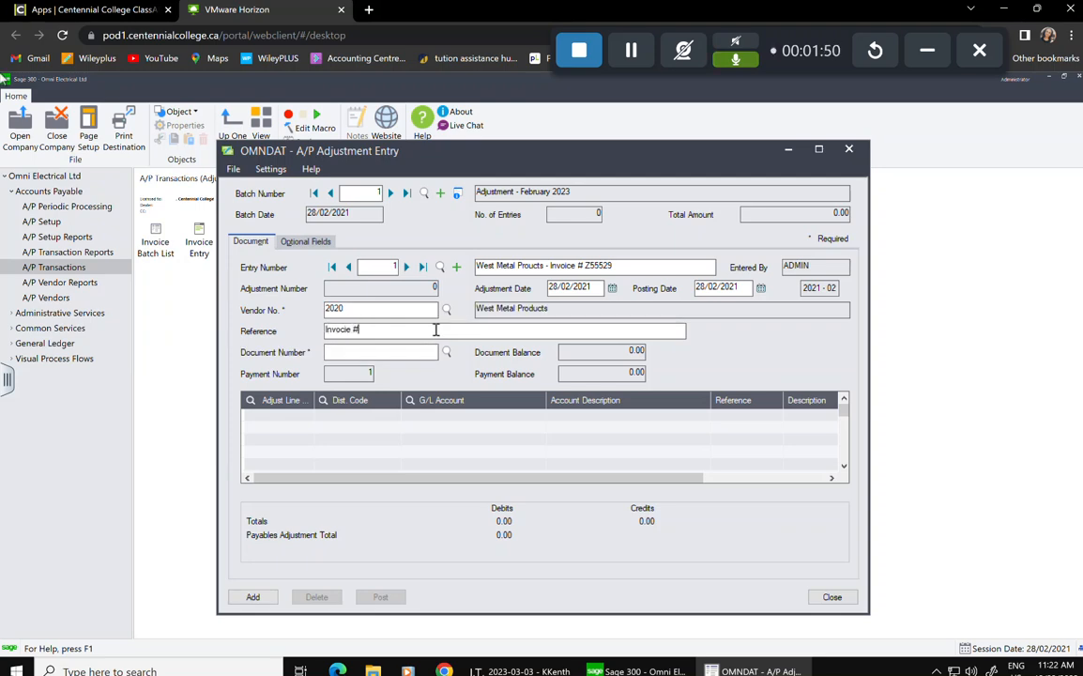
pyautogui.write(' Z55529')
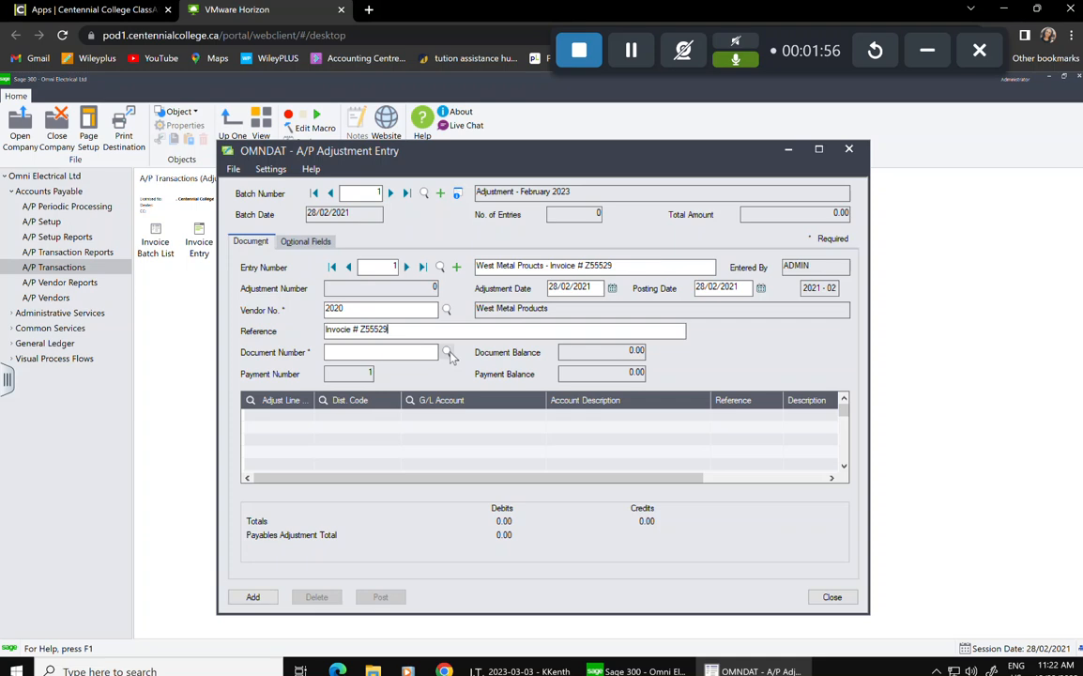
# Step: Look up the vendor's documents, widen the finder, and choose invoice Z55529 as the document to adjust
pyautogui.click(446, 353)
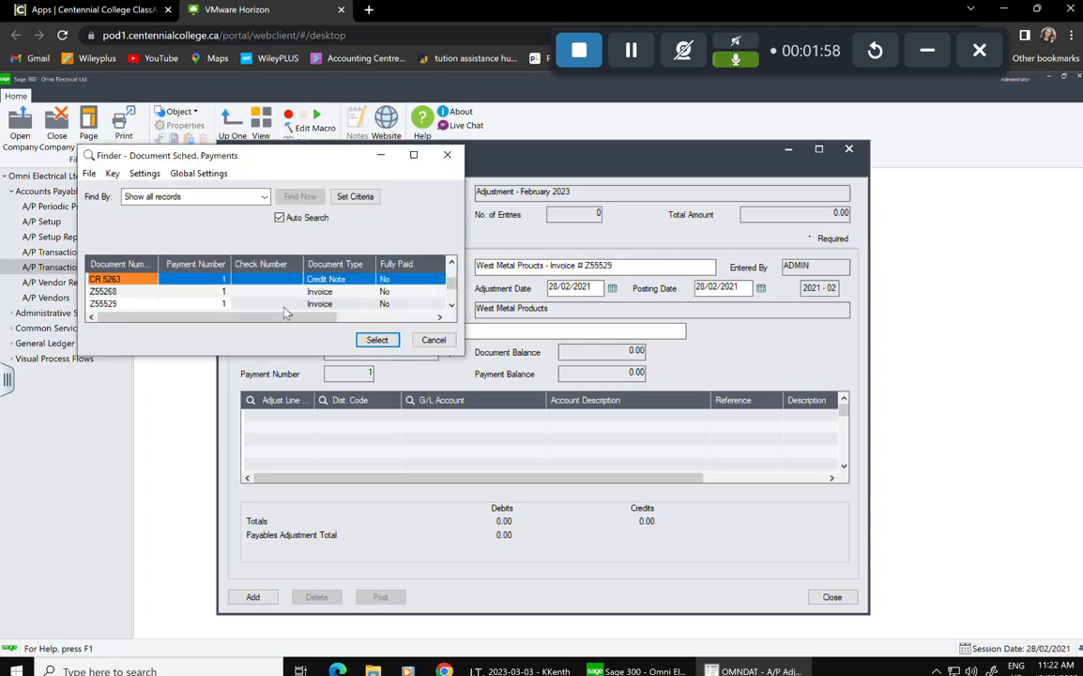
pyautogui.moveTo(464, 244); pyautogui.dragTo(680, 246)
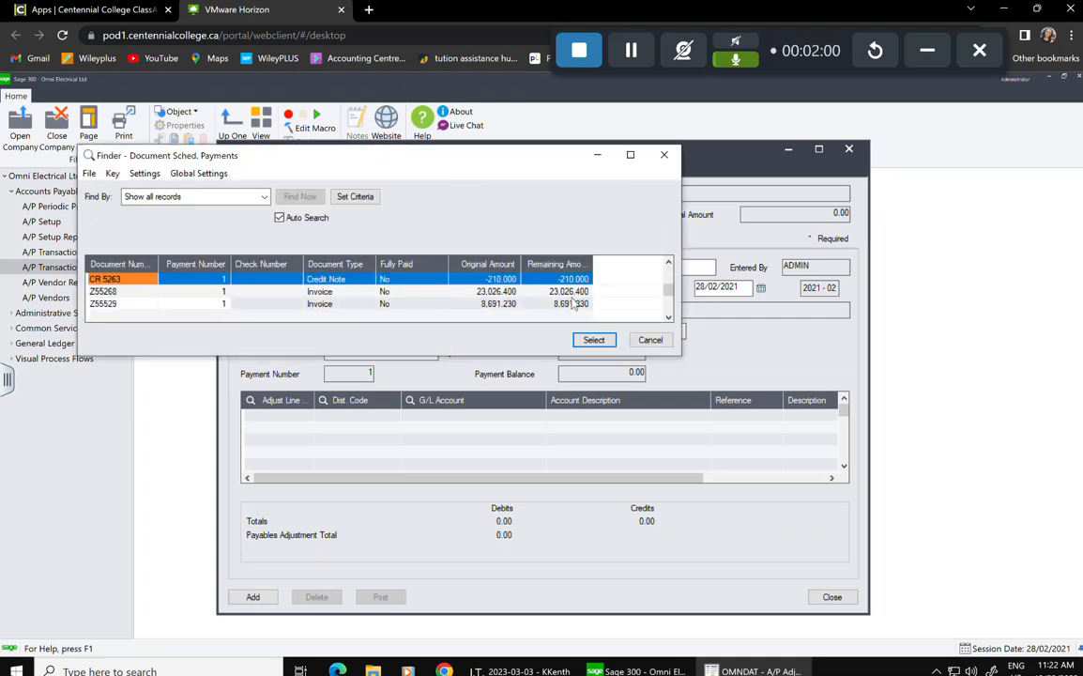
pyautogui.click(108, 305)
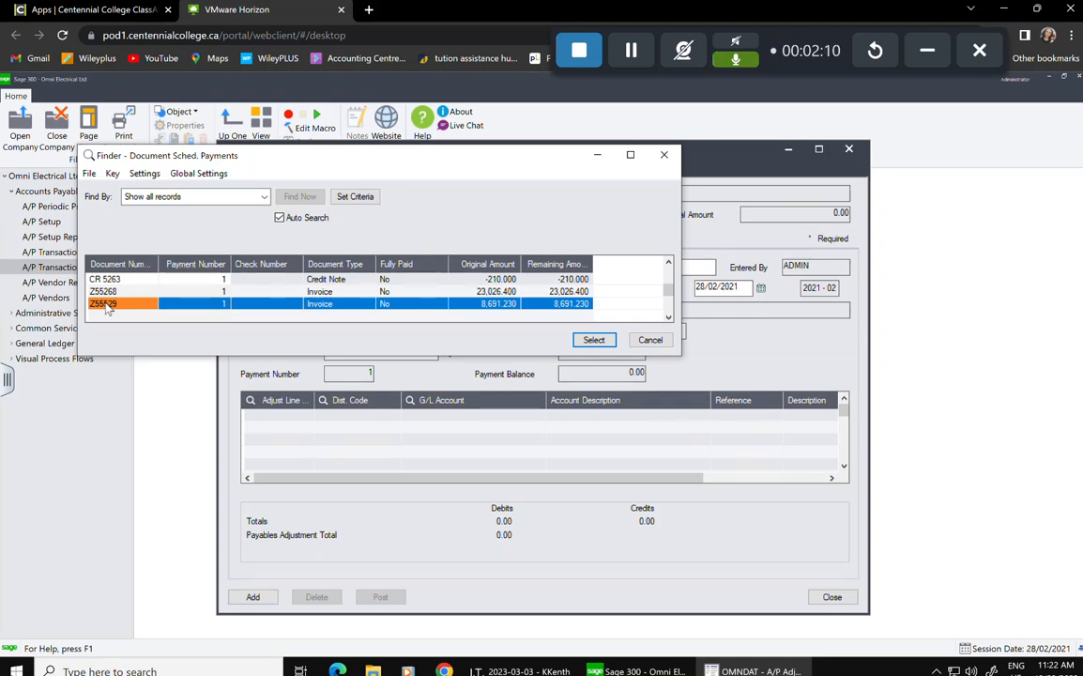
pyautogui.click(593, 341)
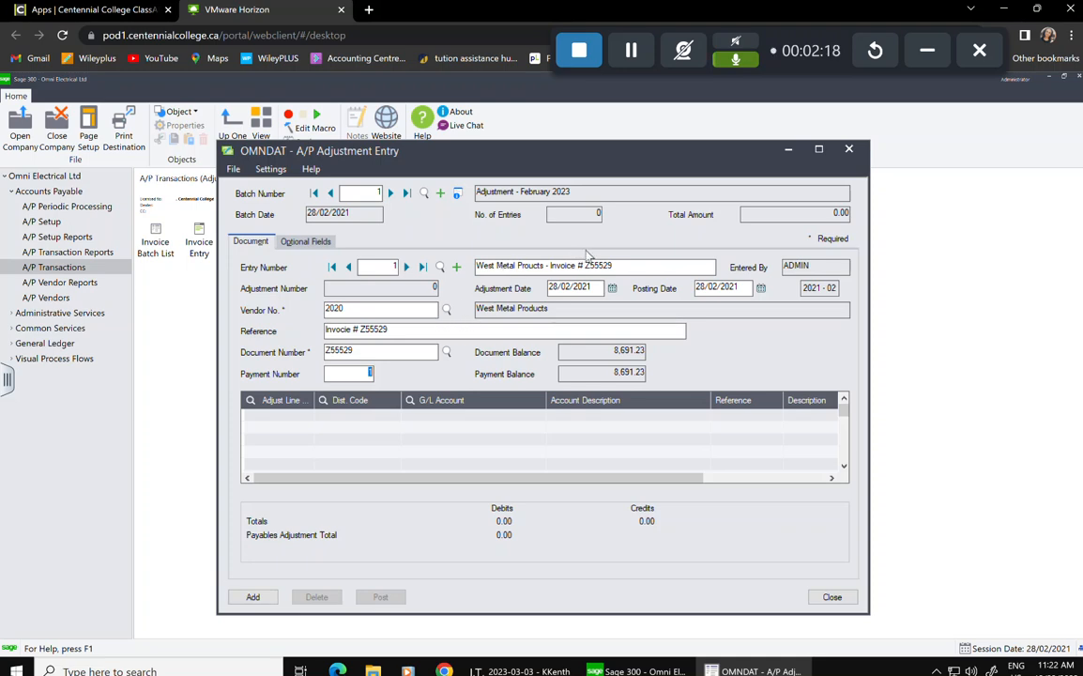
pyautogui.click(629, 267)
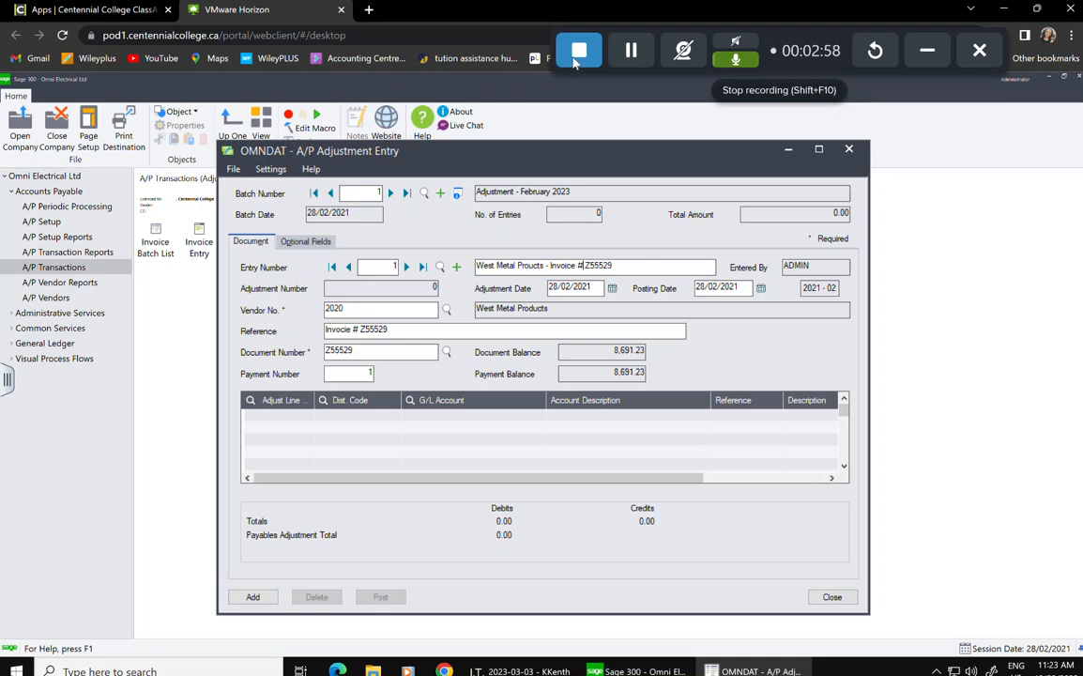
pyautogui.click(644, 58)
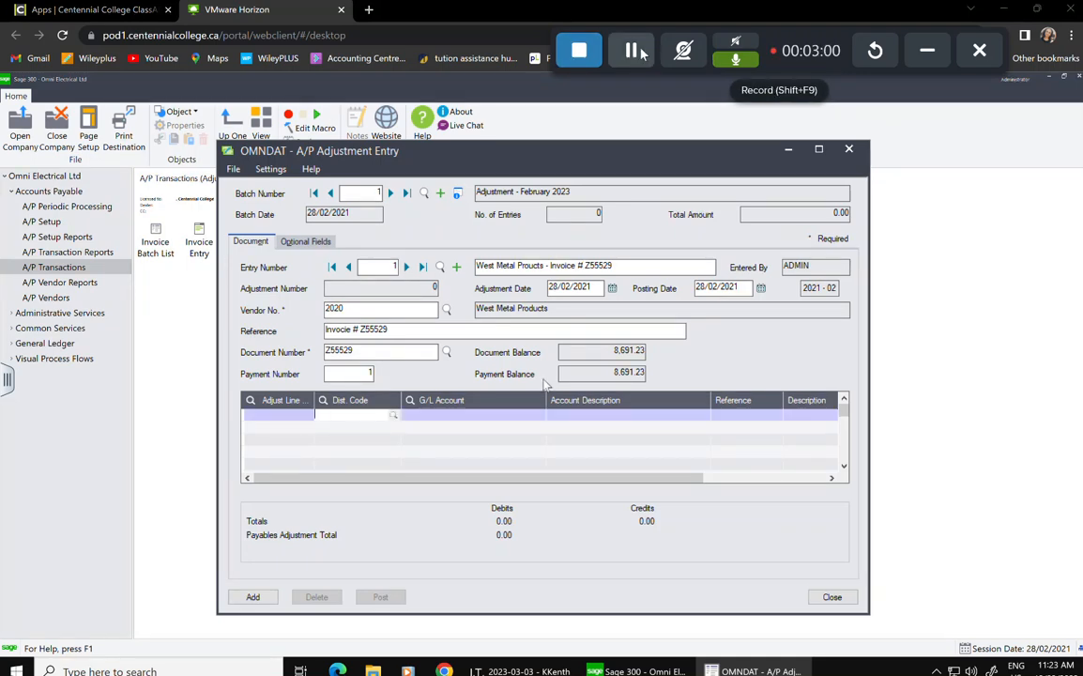
# Step: Assign distribution code MANEQP, manufacturing equipment, to the first adjustment detail line
pyautogui.click(393, 417)
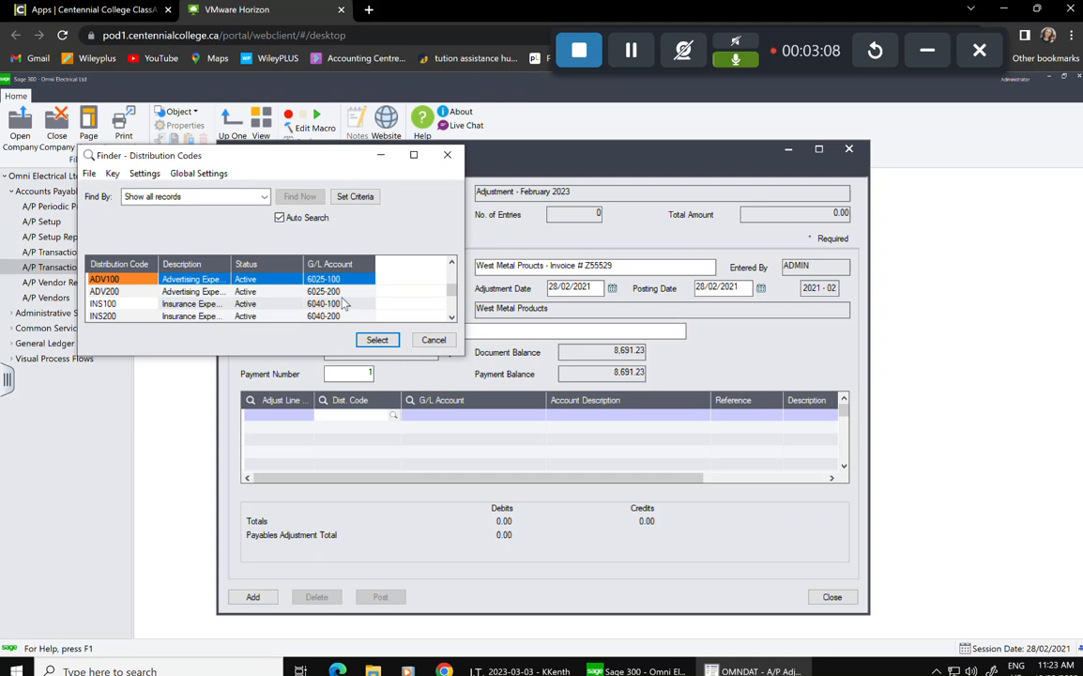
pyautogui.press('Down')
pyautogui.press('Down')
pyautogui.press('Down')
pyautogui.press('Down')
pyautogui.press('Down')
pyautogui.press('Down')
pyautogui.press('Down')
pyautogui.press('Down')
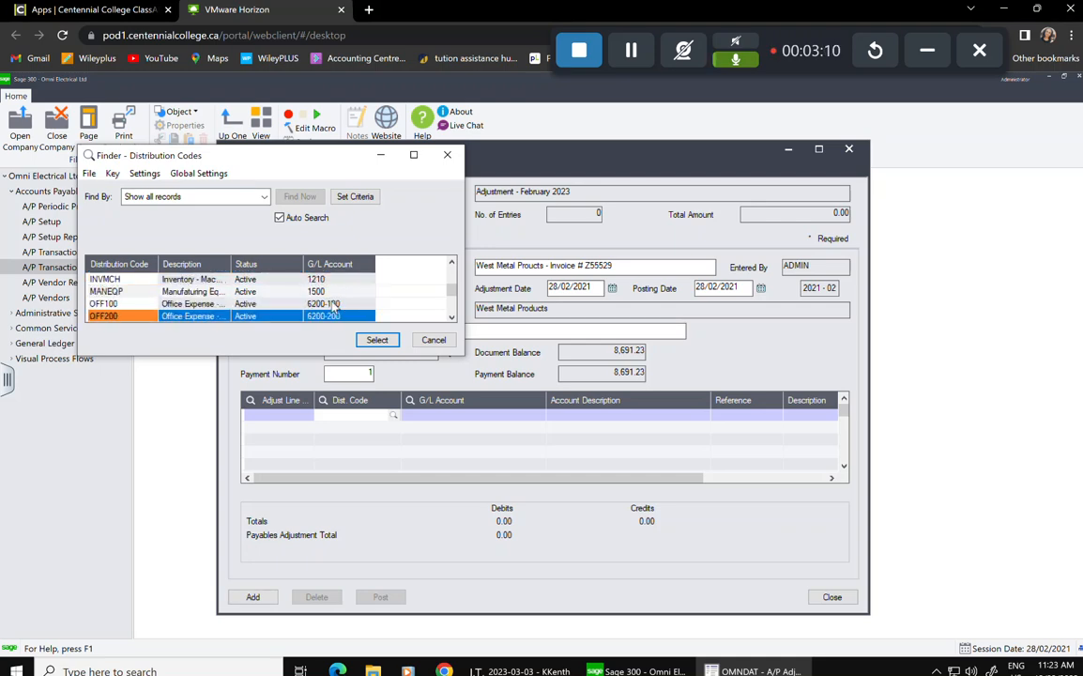
pyautogui.press('Up')
pyautogui.press('Up')
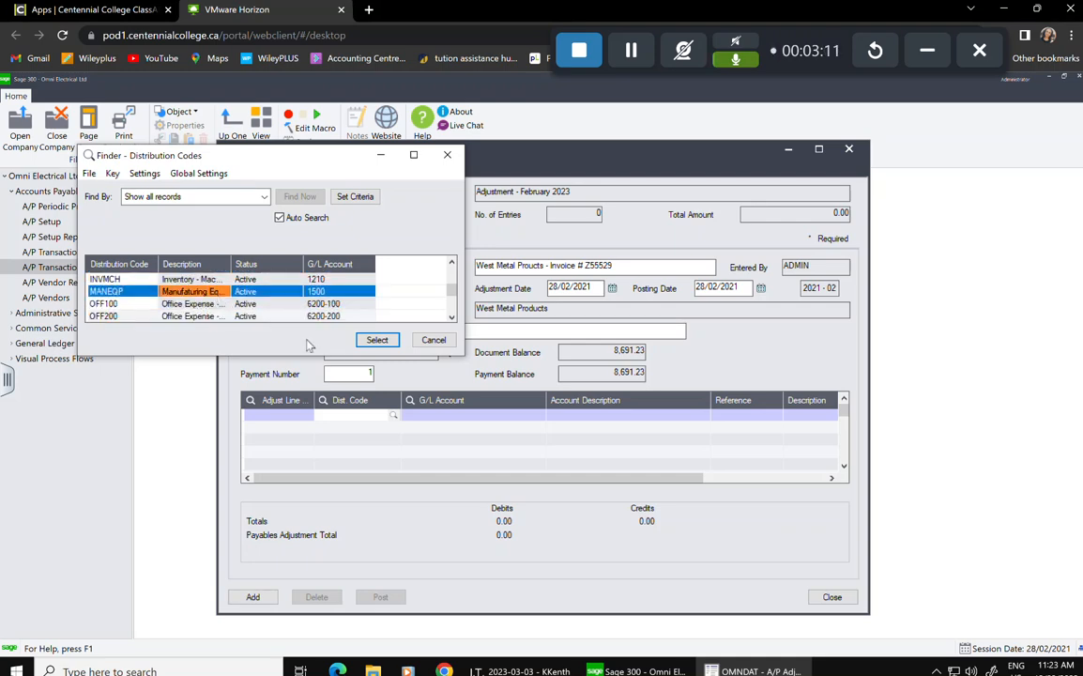
pyautogui.click(369, 344)
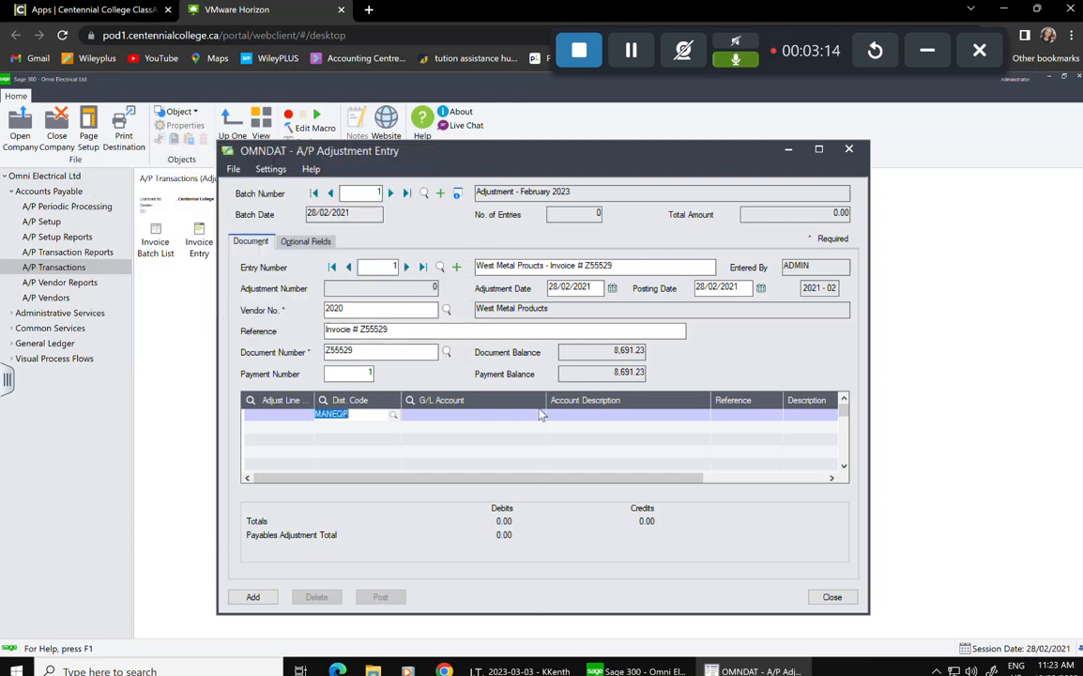
pyautogui.press('Tab')
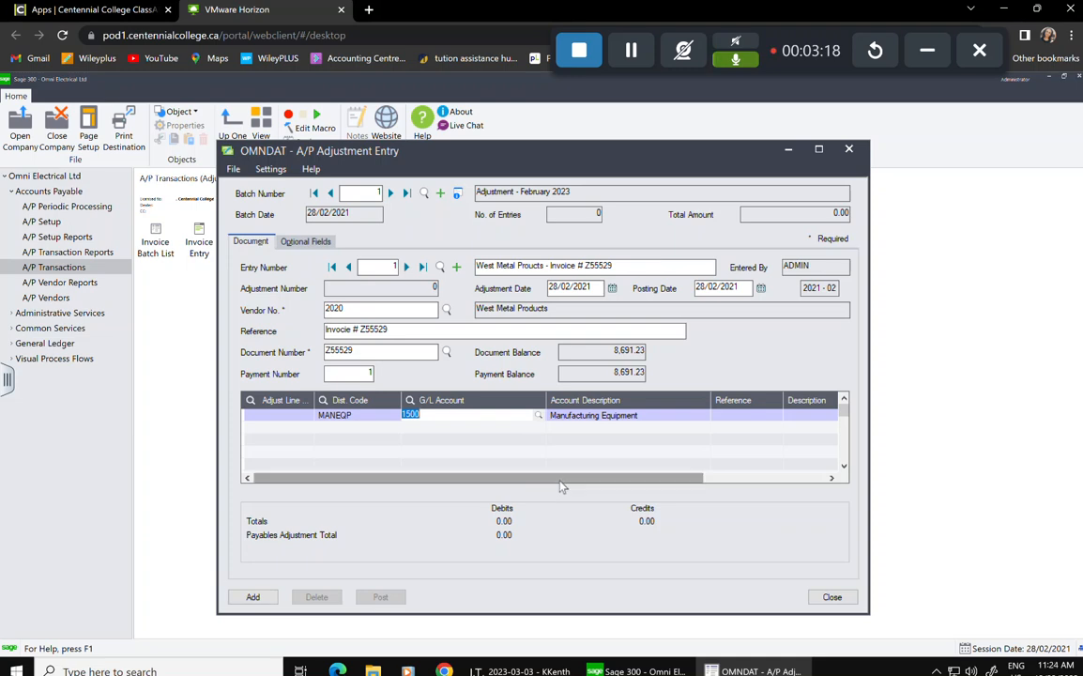
# Step: Enter a debit of 1,000.00 on the Manufacturing Equipment line and begin a new detail line
pyautogui.moveTo(561, 485); pyautogui.dragTo(761, 485)
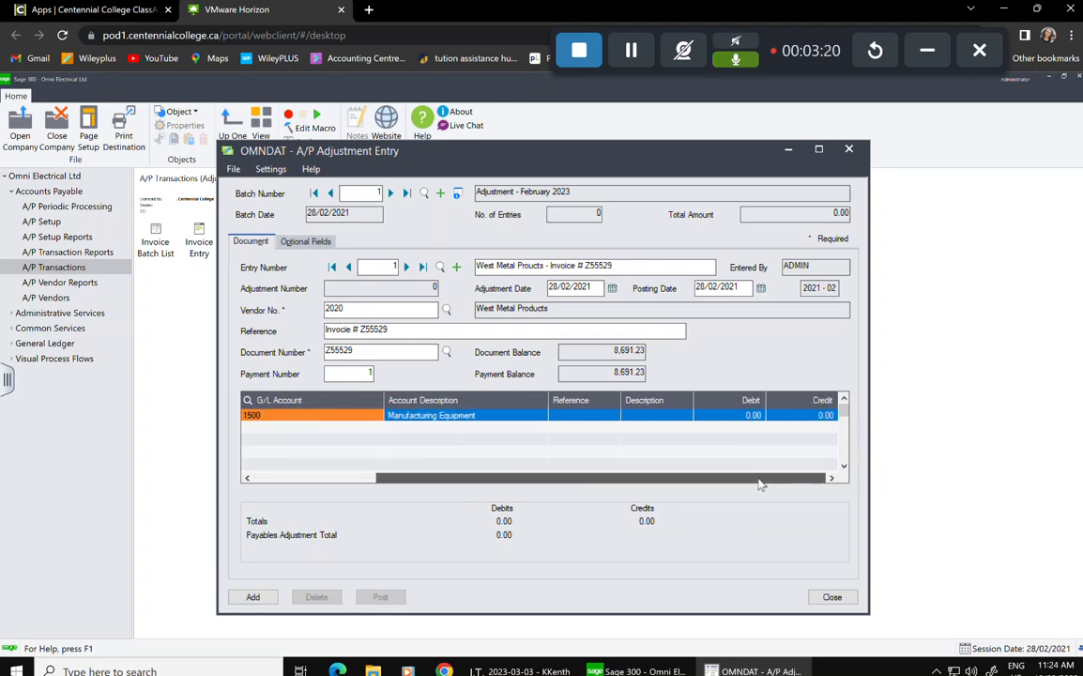
pyautogui.click(754, 414)
pyautogui.write('100')
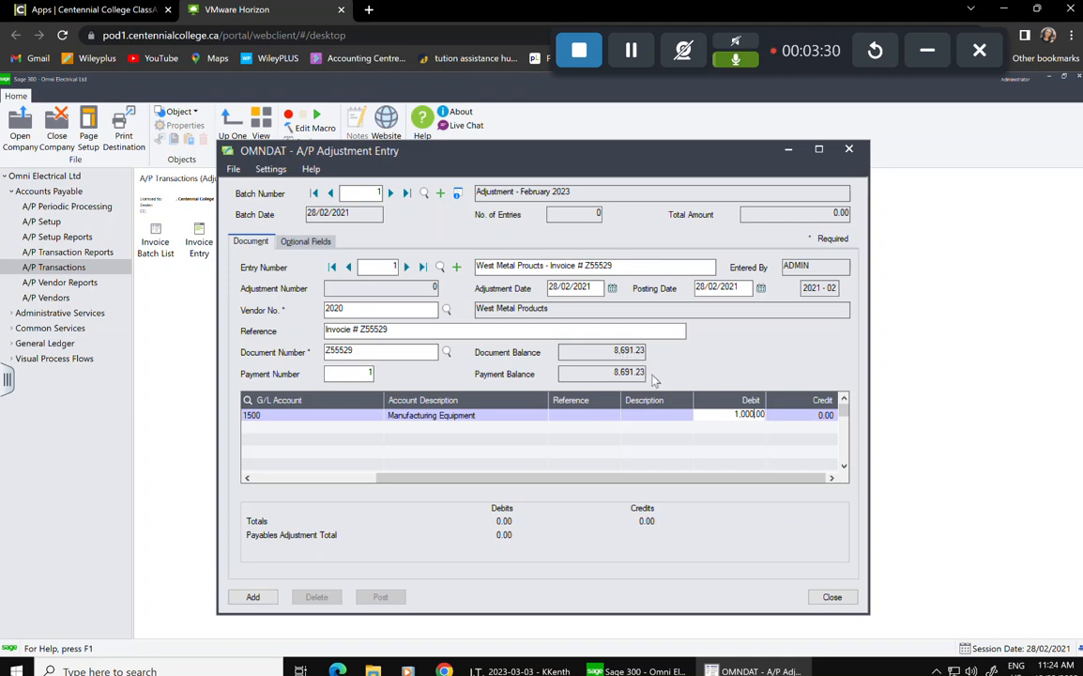
pyautogui.press('Tab')
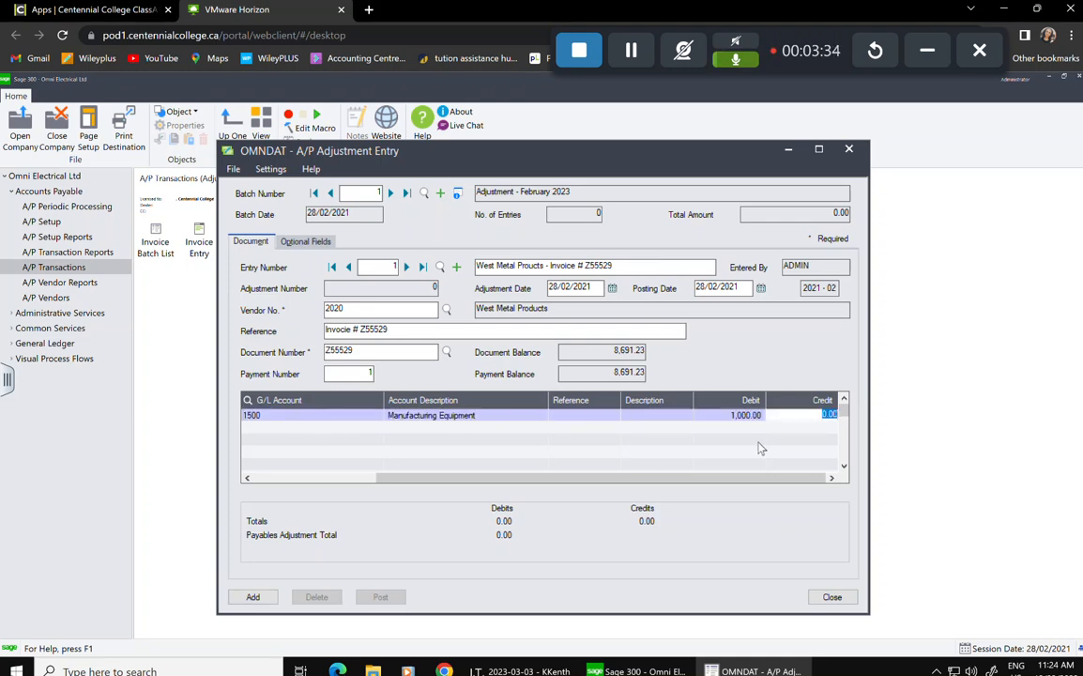
pyautogui.press('Tab')
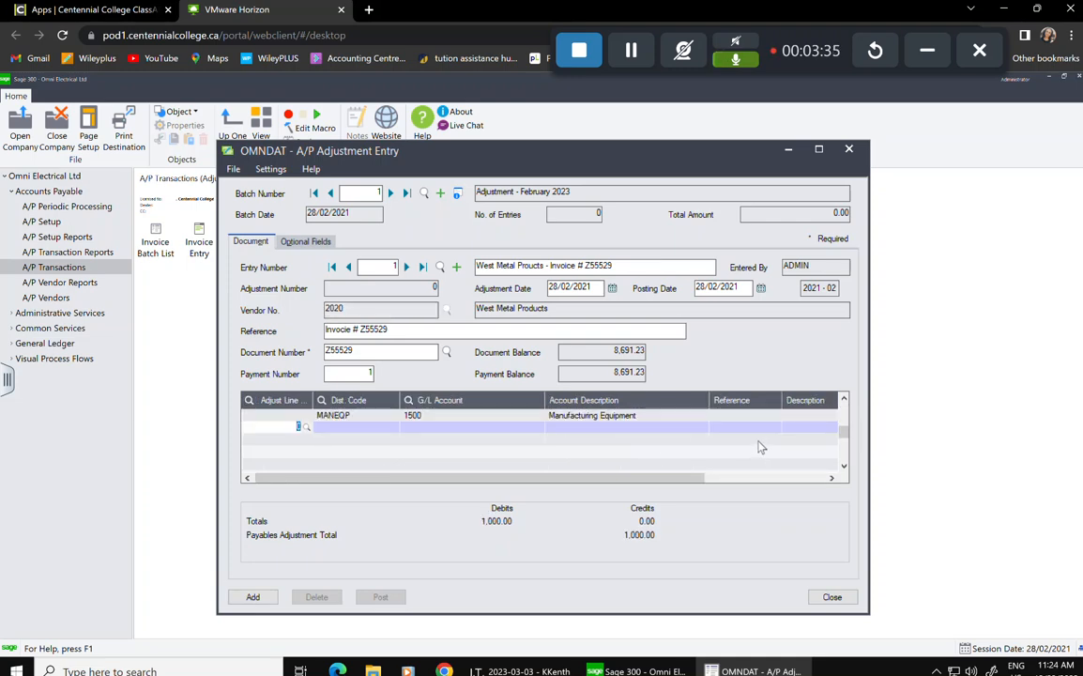
# Step: Assign G/L account 3110, GST/HST Recoverable, to the second adjustment detail line without a distribution code
pyautogui.click(321, 429)
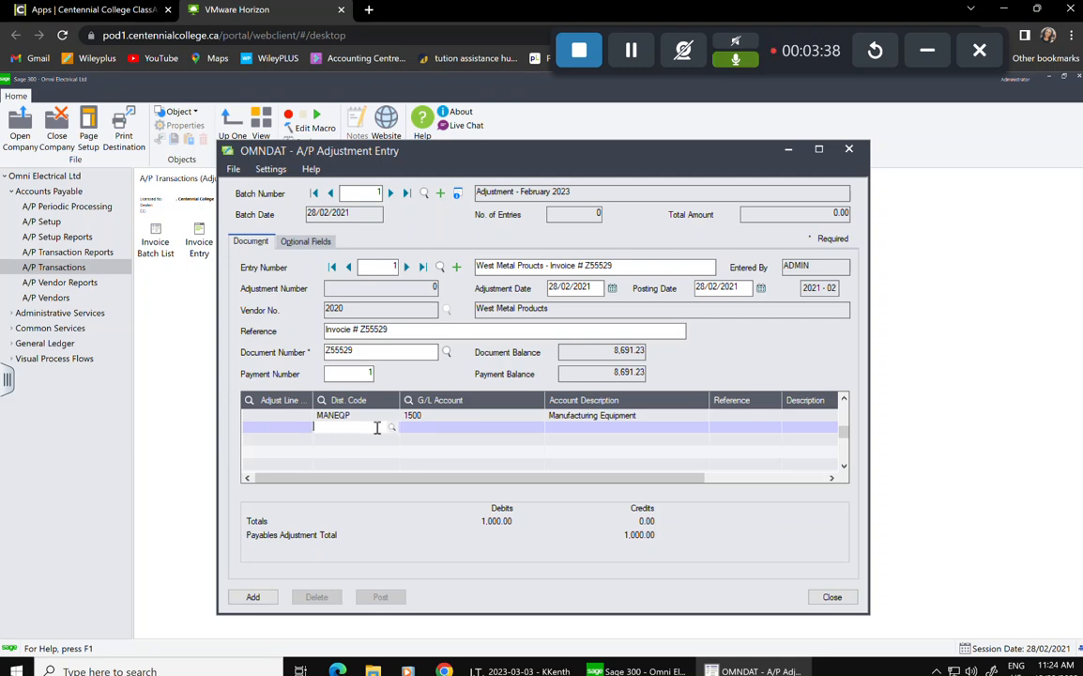
pyautogui.click(524, 429)
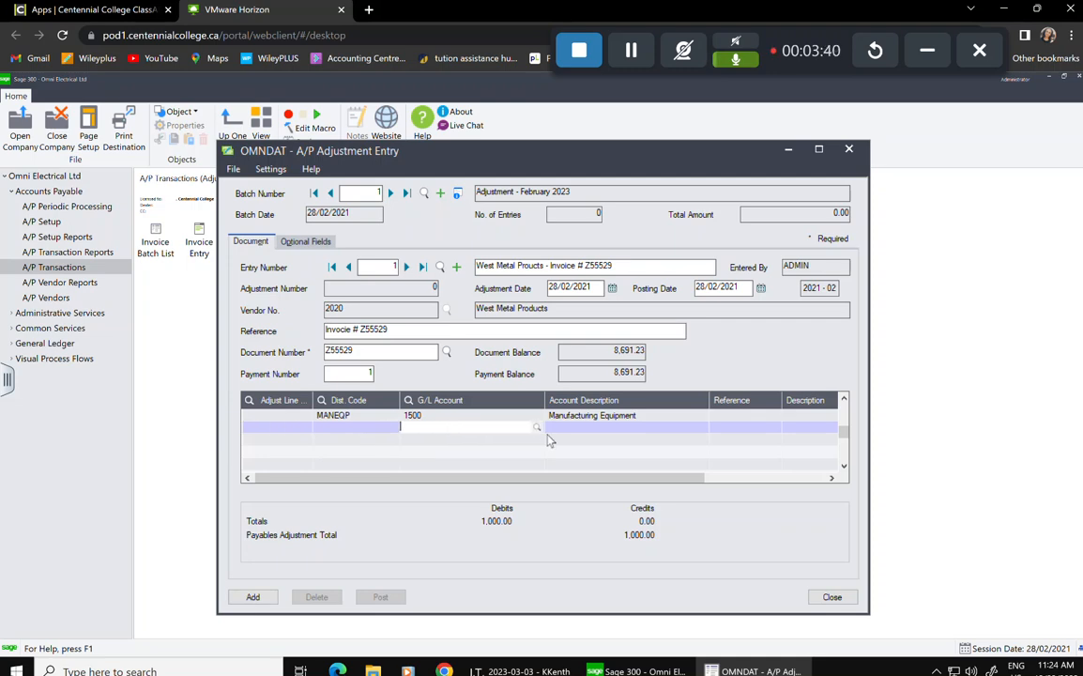
pyautogui.click(538, 429)
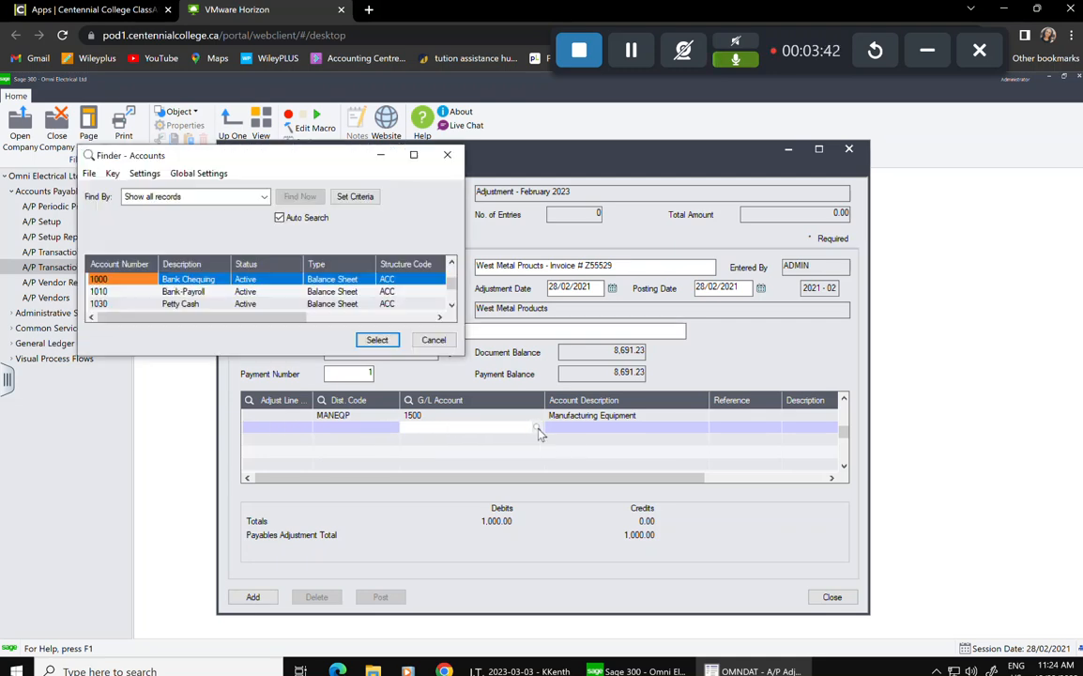
pyautogui.press('Down')
pyautogui.press('Down')
pyautogui.press('Down')
pyautogui.press('Down')
pyautogui.press('Down')
pyautogui.press('Down')
pyautogui.press('Down')
pyautogui.press('Down')
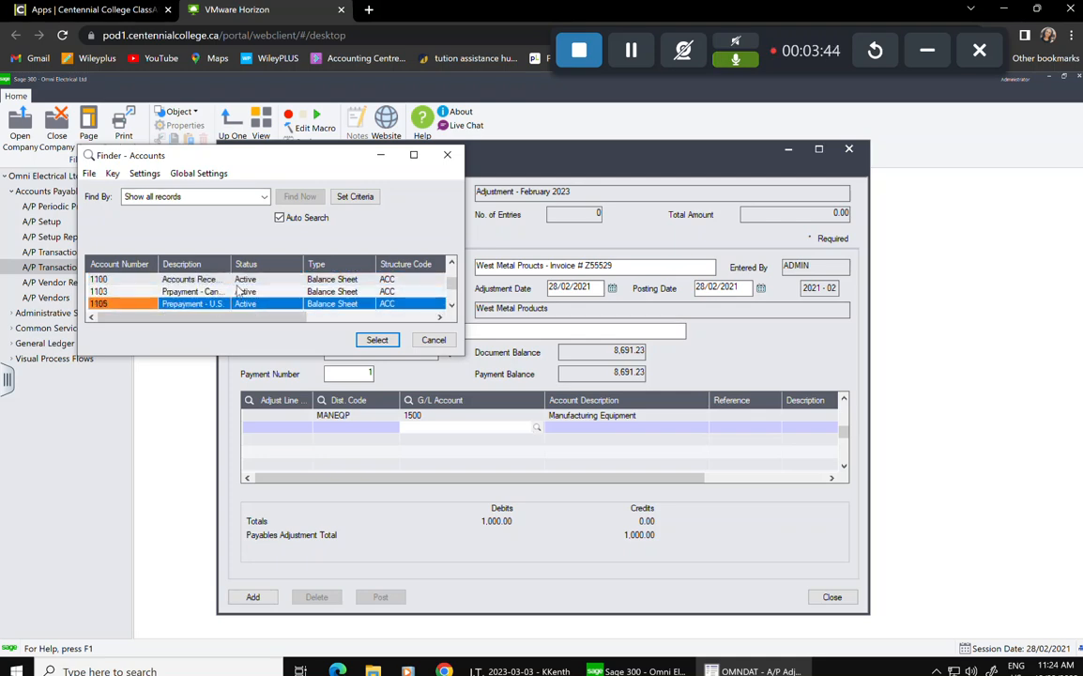
pyautogui.press('Down')
pyautogui.press('Down')
pyautogui.press('Down')
pyautogui.press('Down')
pyautogui.press('Down')
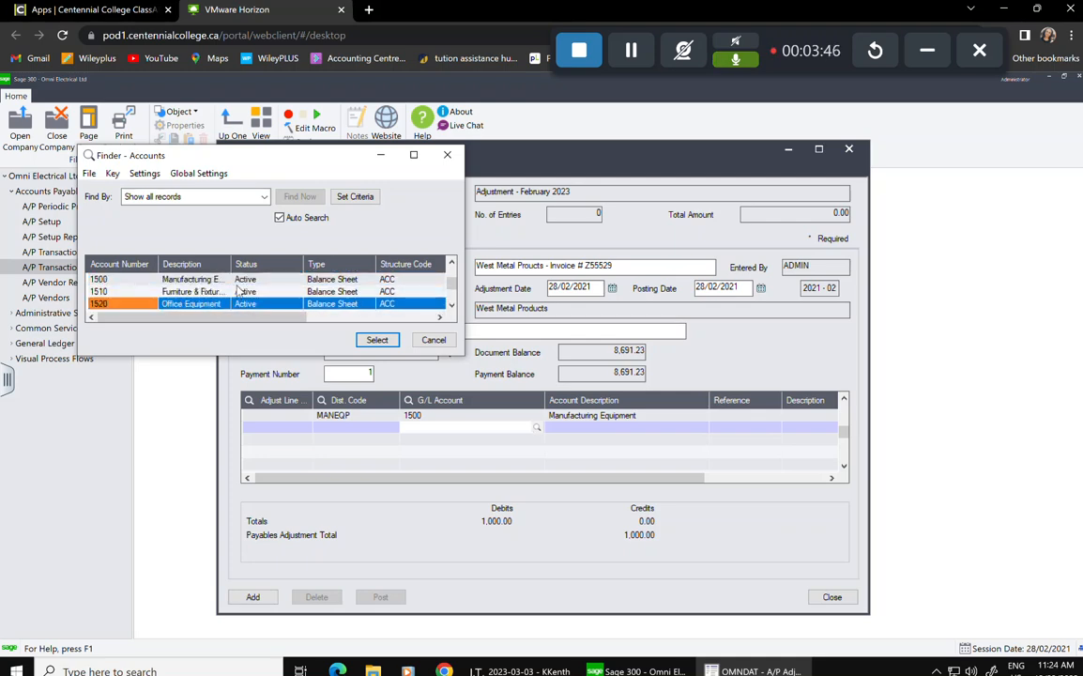
pyautogui.press('Down')
pyautogui.press('Down')
pyautogui.press('Down')
pyautogui.press('Down')
pyautogui.press('Down')
pyautogui.press('Down')
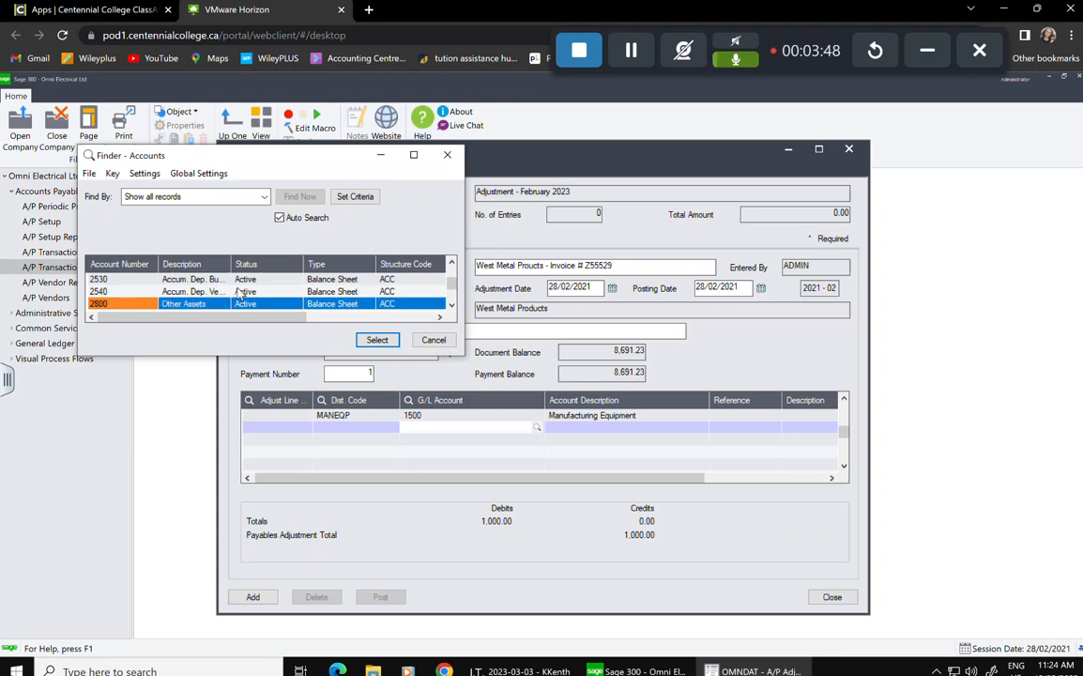
pyautogui.press('Down')
pyautogui.press('Down')
pyautogui.press('Down')
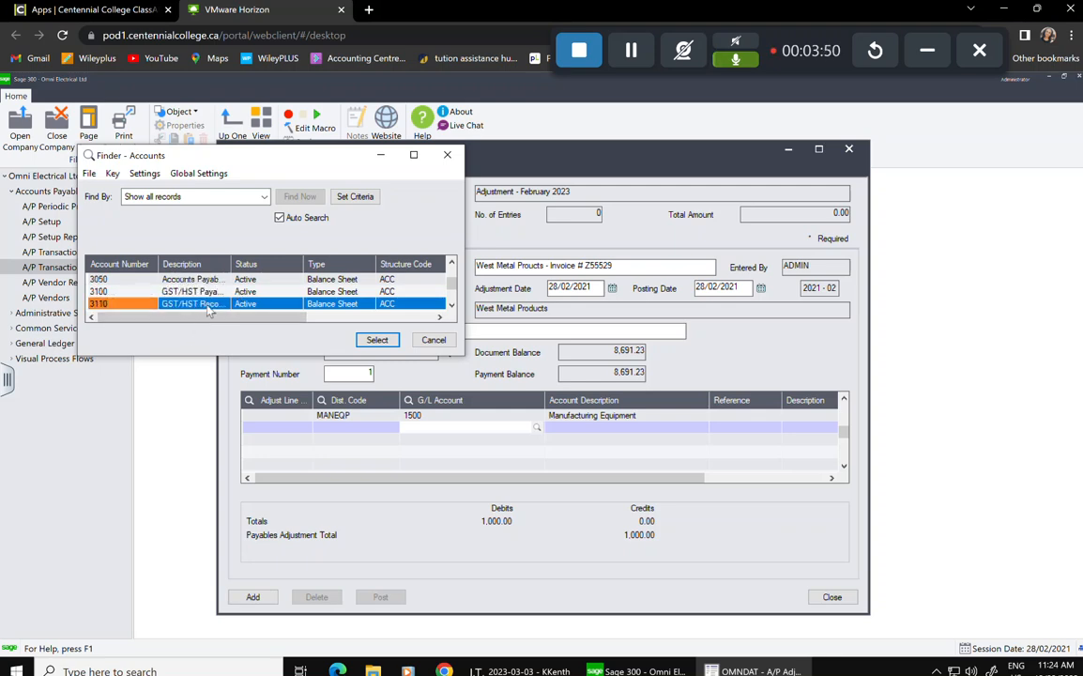
pyautogui.click(380, 340)
pyautogui.press('Tab')
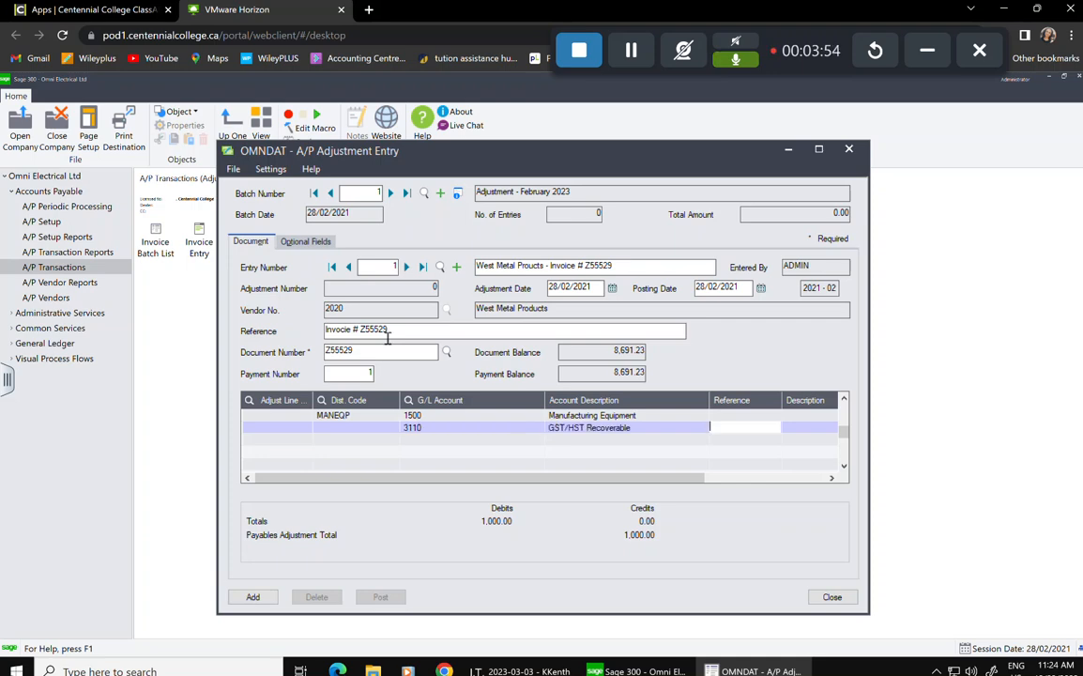
# Step: Enter a debit of 50.00 on the GST/HST Recoverable line and add the completed adjustment entry to the batch
pyautogui.press('Tab')
pyautogui.press('Tab')
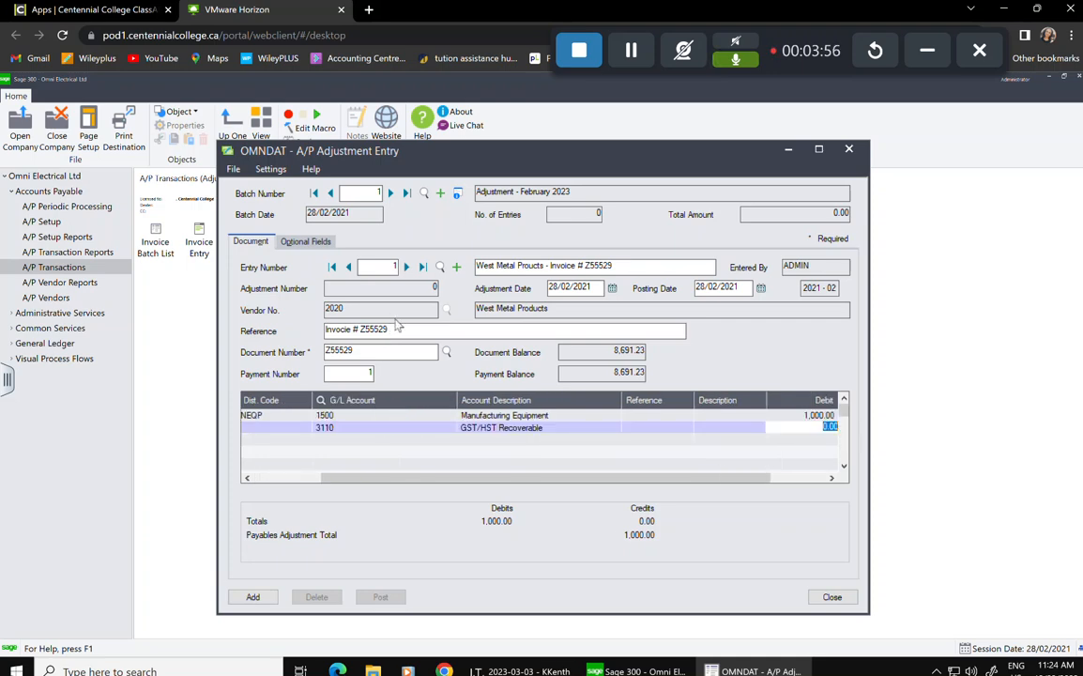
pyautogui.write('50')
pyautogui.press('Tab')
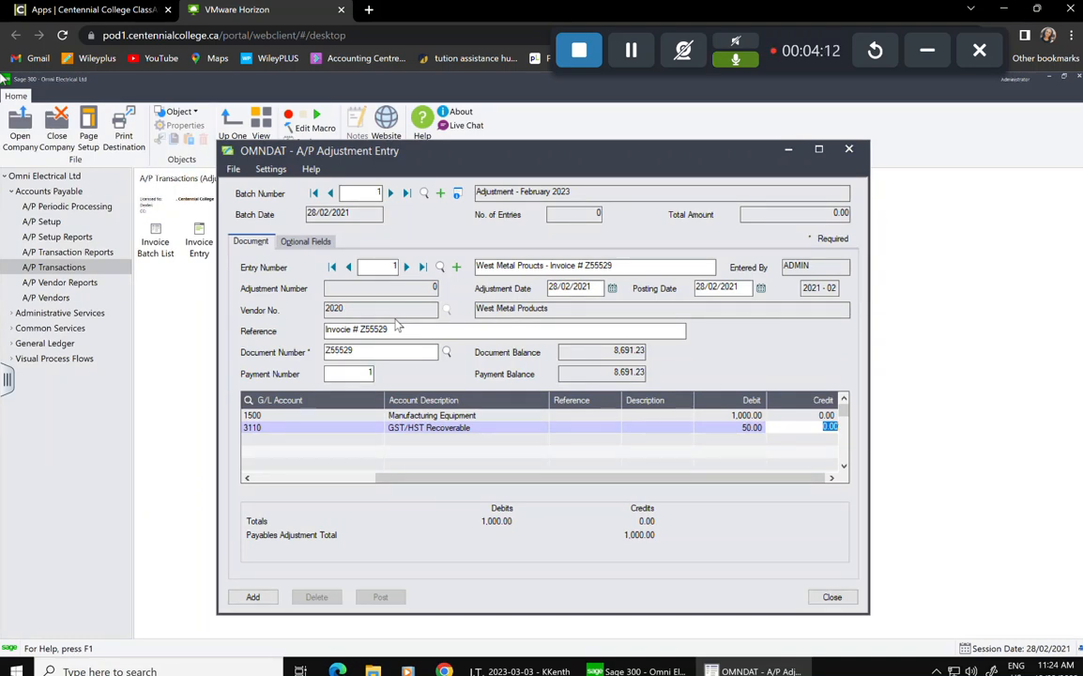
pyautogui.click(305, 241)
pyautogui.click(252, 242)
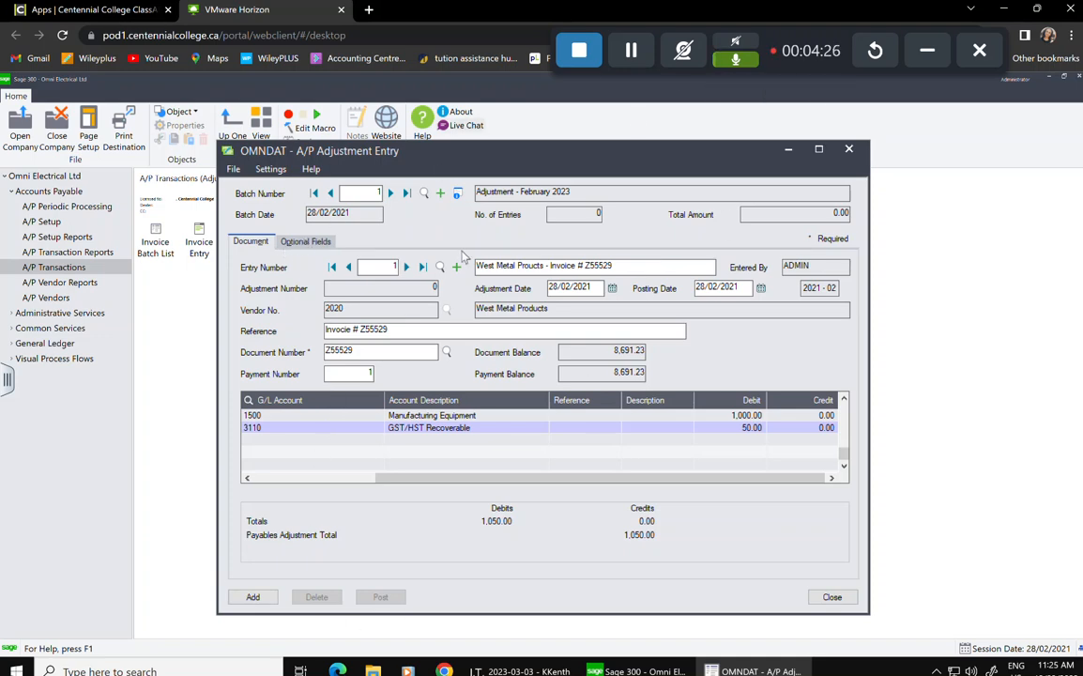
pyautogui.click(255, 597)
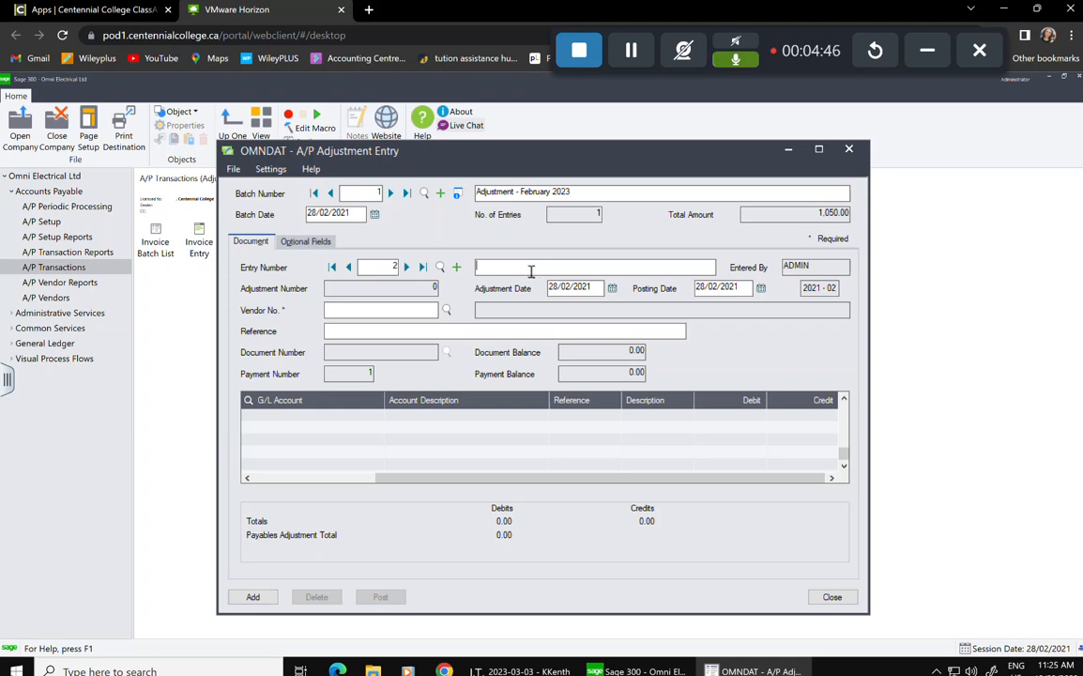
# Step: Describe the second adjustment entry as "Nagle International - Invoice -248766824"
pyautogui.write('Nagle International')
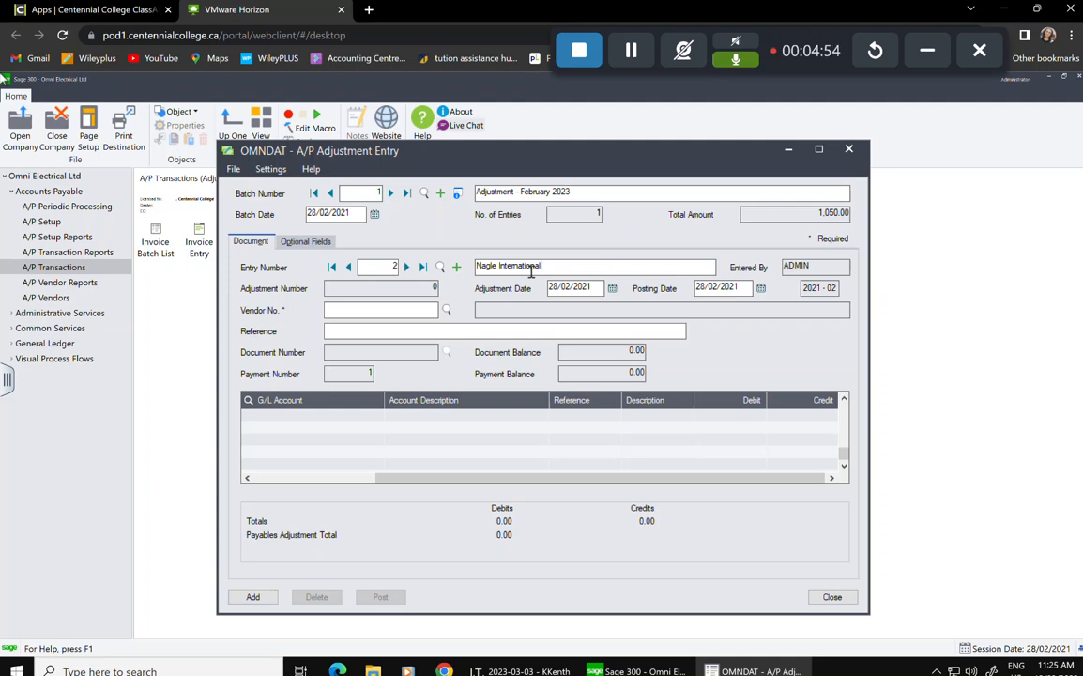
pyautogui.write(' - Invoice #248766824')
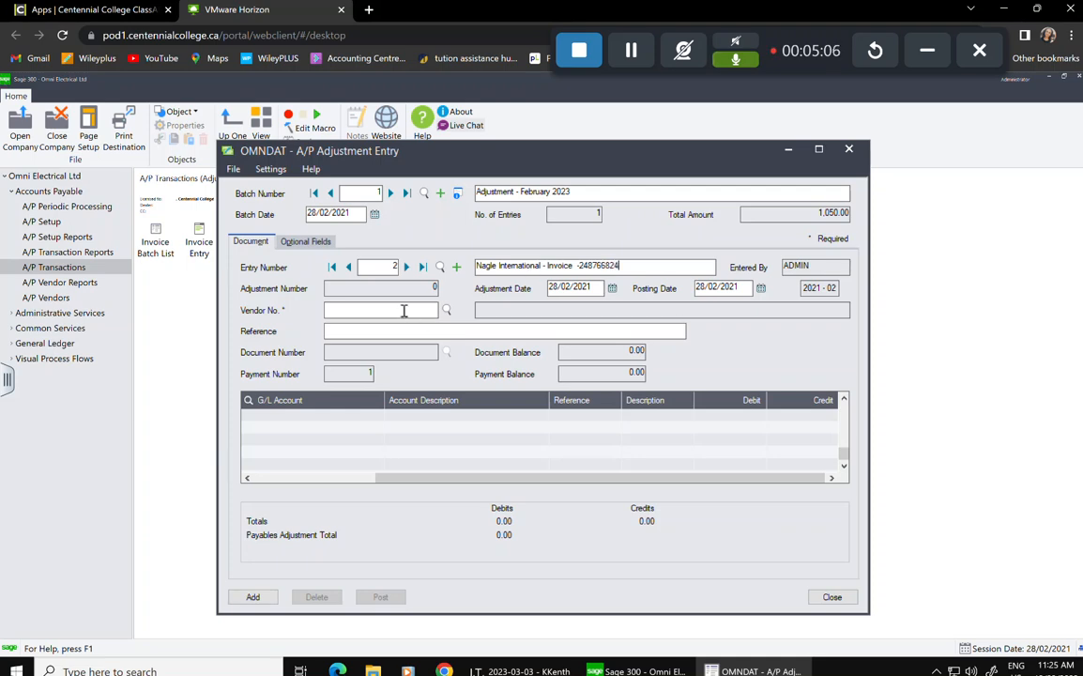
# Step: Look up the vendor list and assign Nagle International as the vendor of the second entry
pyautogui.click(404, 310)
pyautogui.click(447, 310)
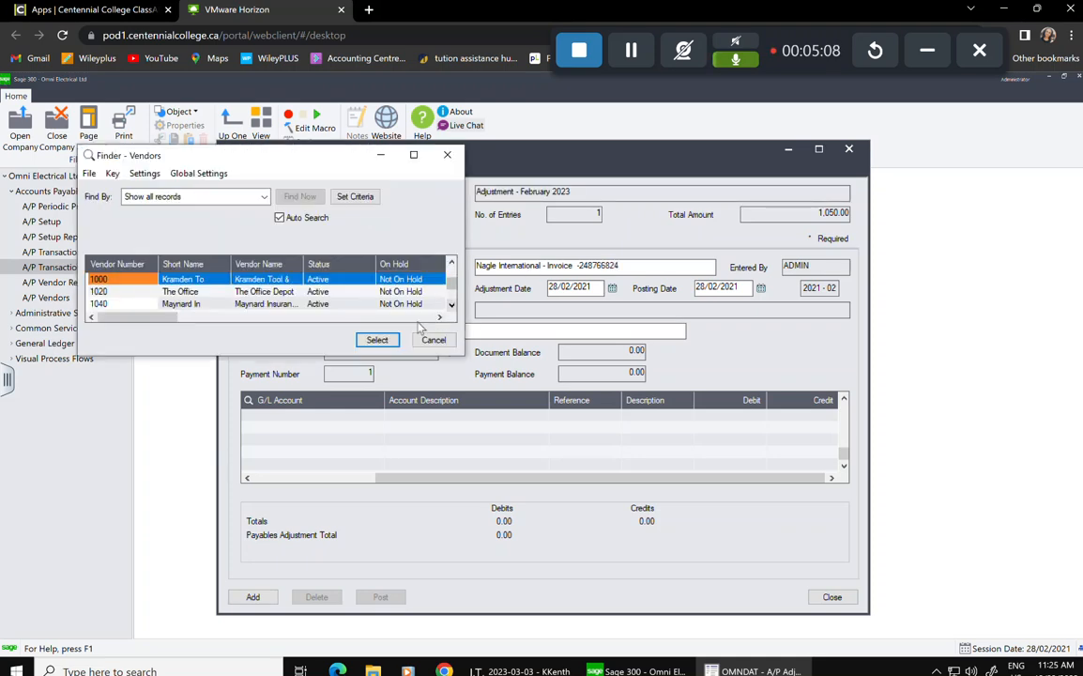
pyautogui.press('Down')
pyautogui.press('Down')
pyautogui.press('Down')
pyautogui.press('Down')
pyautogui.press('Down')
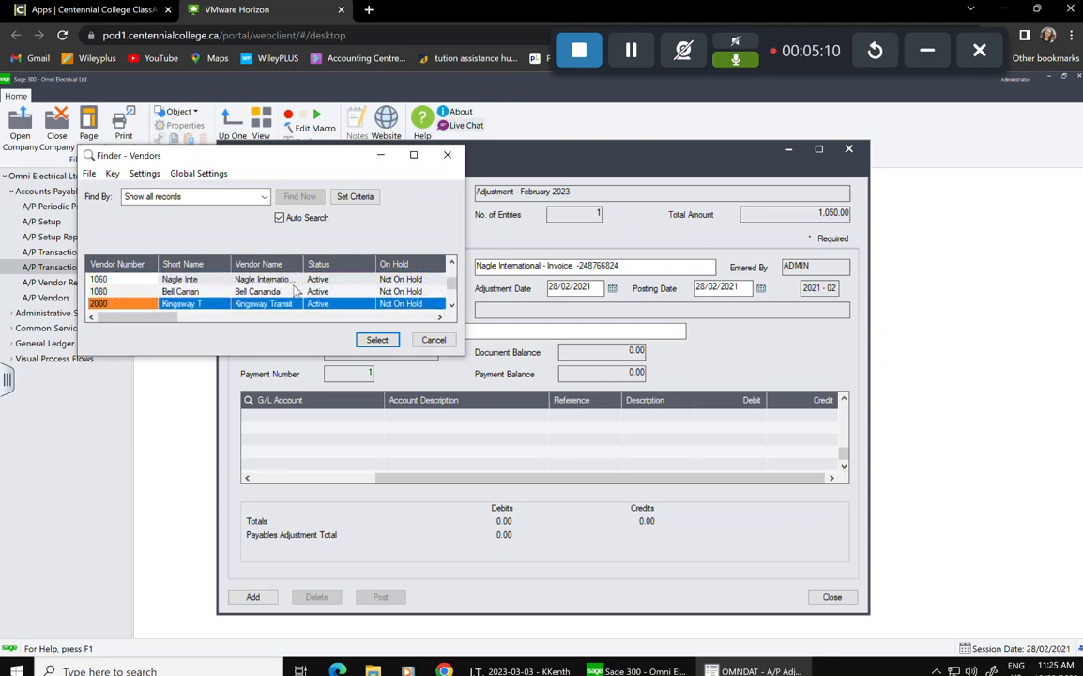
pyautogui.click(293, 281)
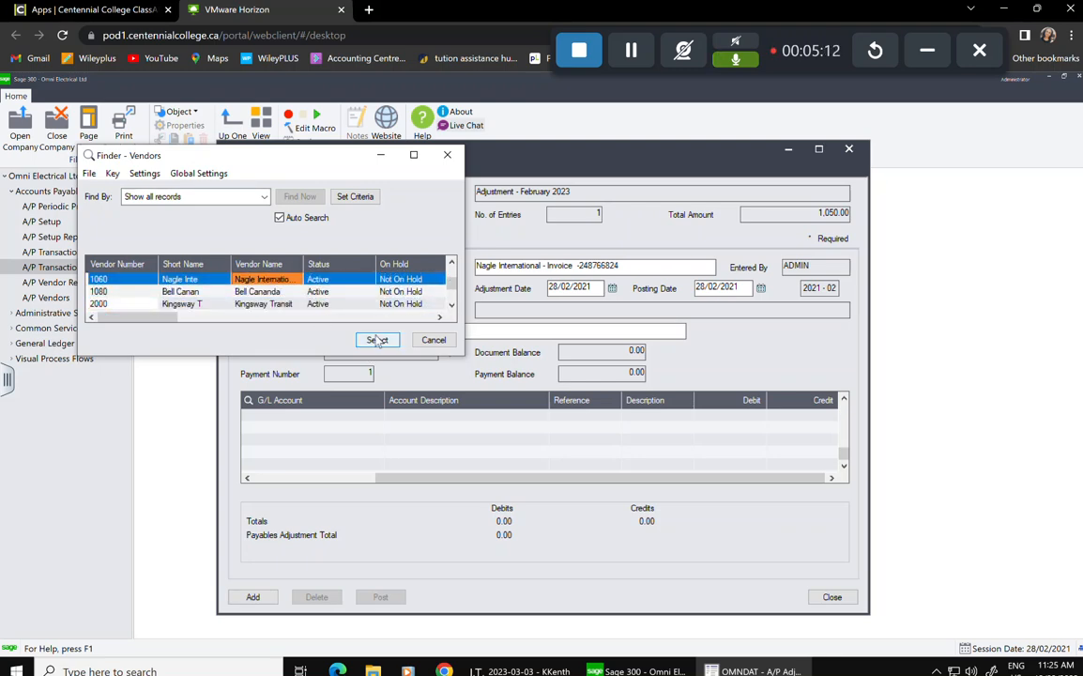
pyautogui.click(376, 339)
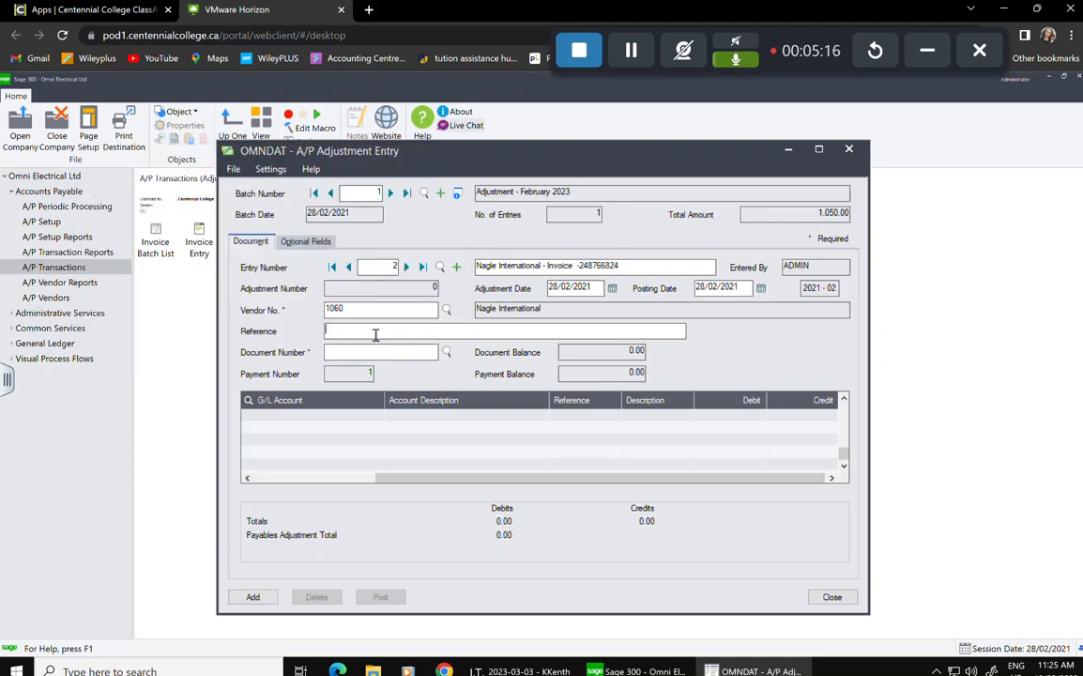
# Step: Set the reference to "Invoice 248766824" and choose document 248766824 as the one to adjust
pyautogui.write('Invocie')
pyautogui.press('BackSpace')
pyautogui.press('BackSpace')
pyautogui.press('BackSpace')
pyautogui.press('BackSpace')
pyautogui.press('BackSpace')
pyautogui.write('oice 248766824')
pyautogui.press('Tab')
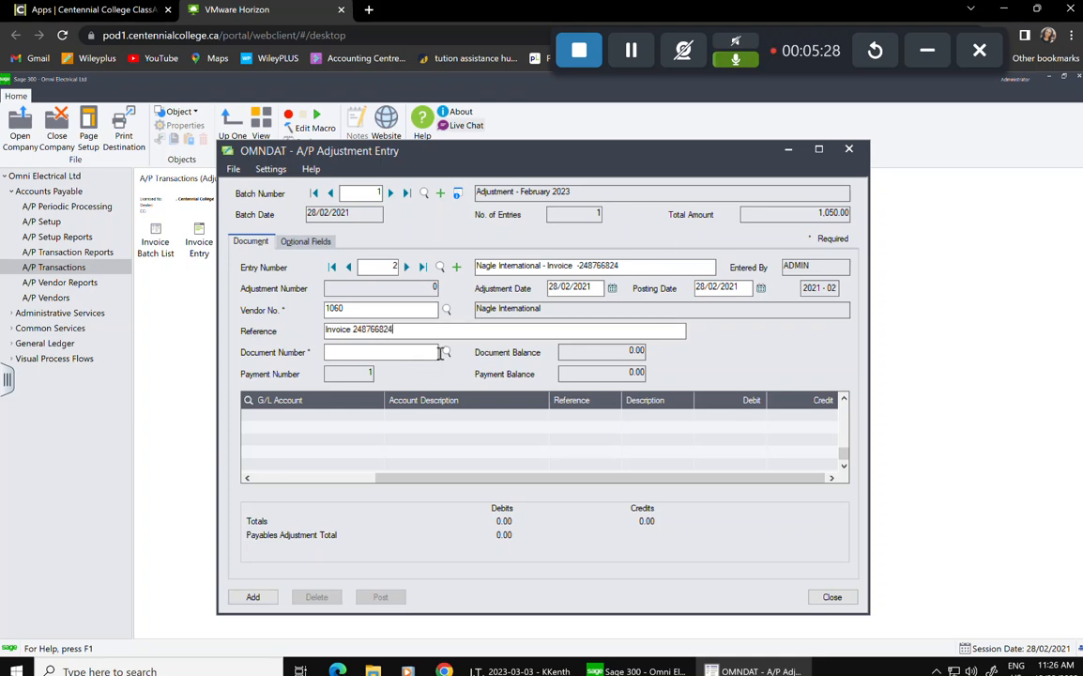
pyautogui.click(447, 352)
pyautogui.doubleClick(150, 282)
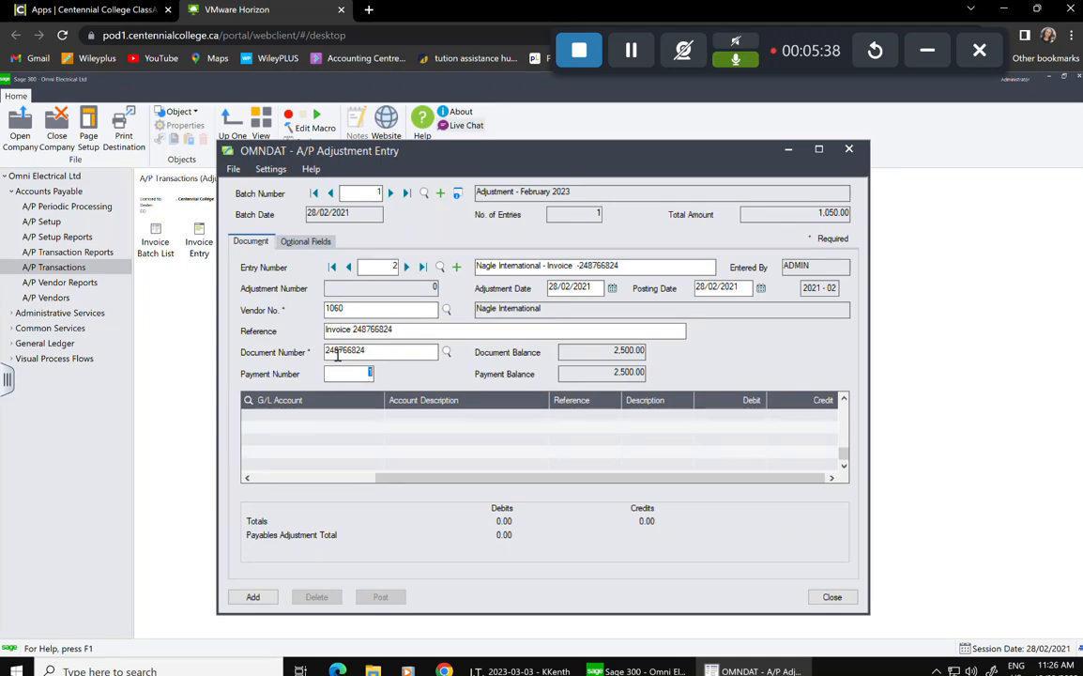
# Step: Assign distribution code MANEQP, manufacturing equipment, to the first detail line of the Nagle International entry
pyautogui.moveTo(408, 480); pyautogui.dragTo(293, 483)
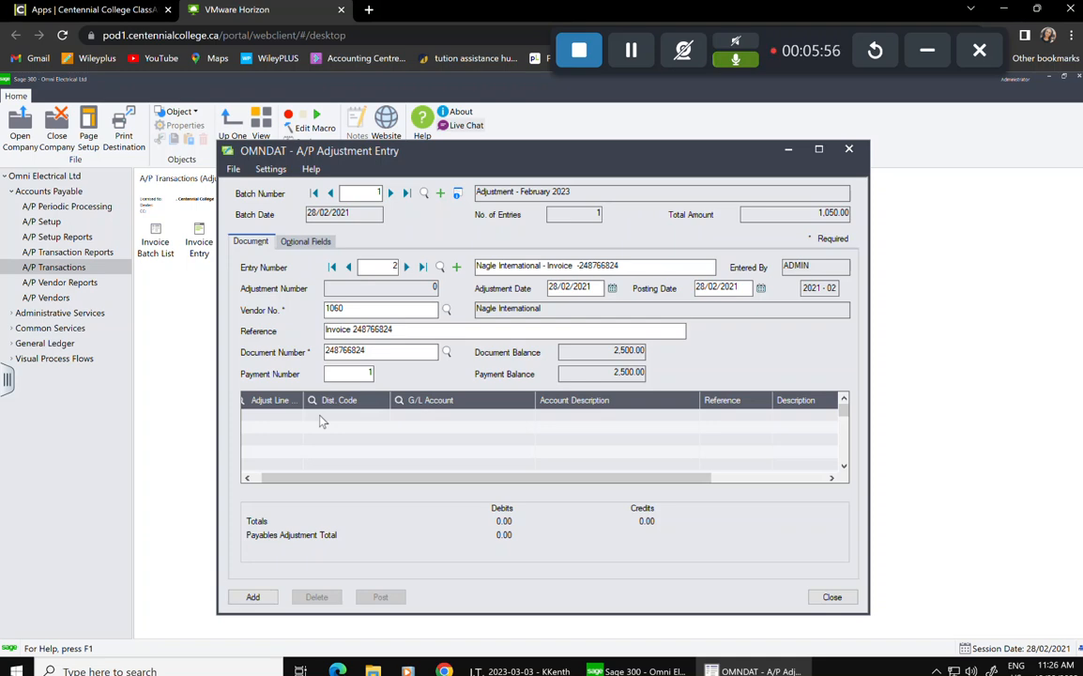
pyautogui.click(630, 58)
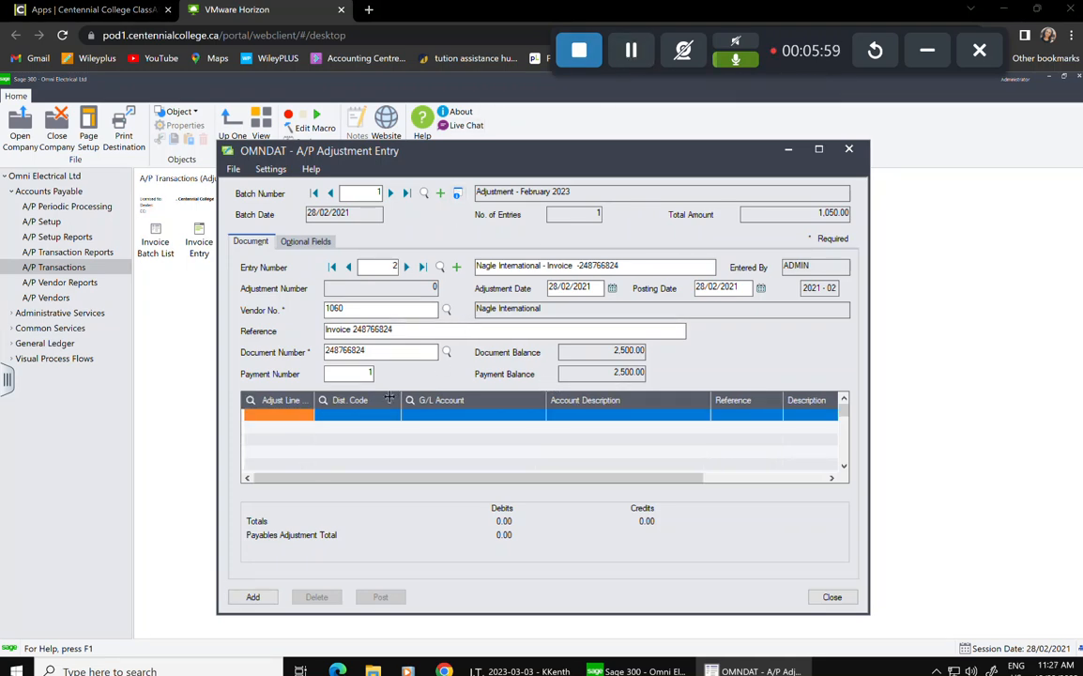
pyautogui.click(389, 416)
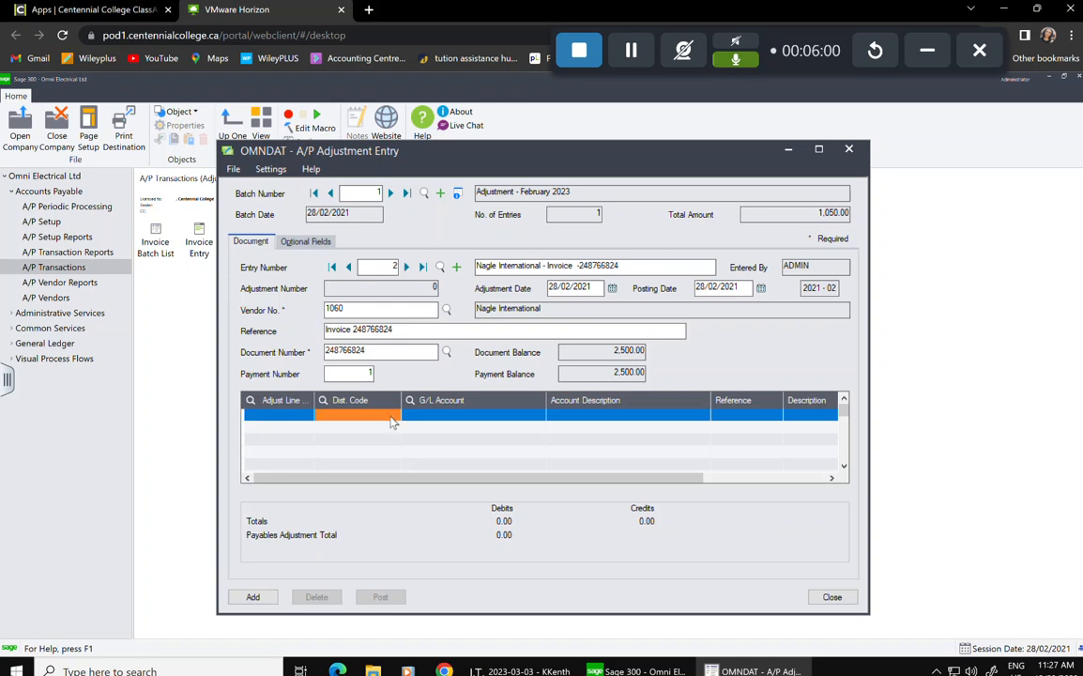
pyautogui.click(395, 415)
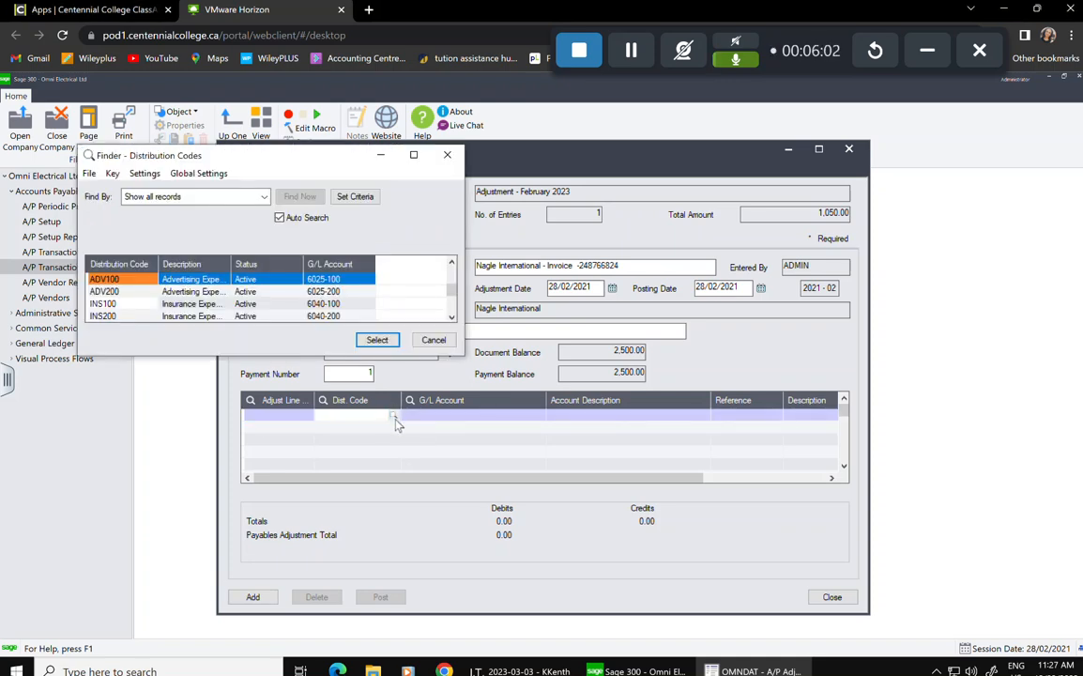
pyautogui.click(189, 294)
pyautogui.scroll(-7, 191, 301)
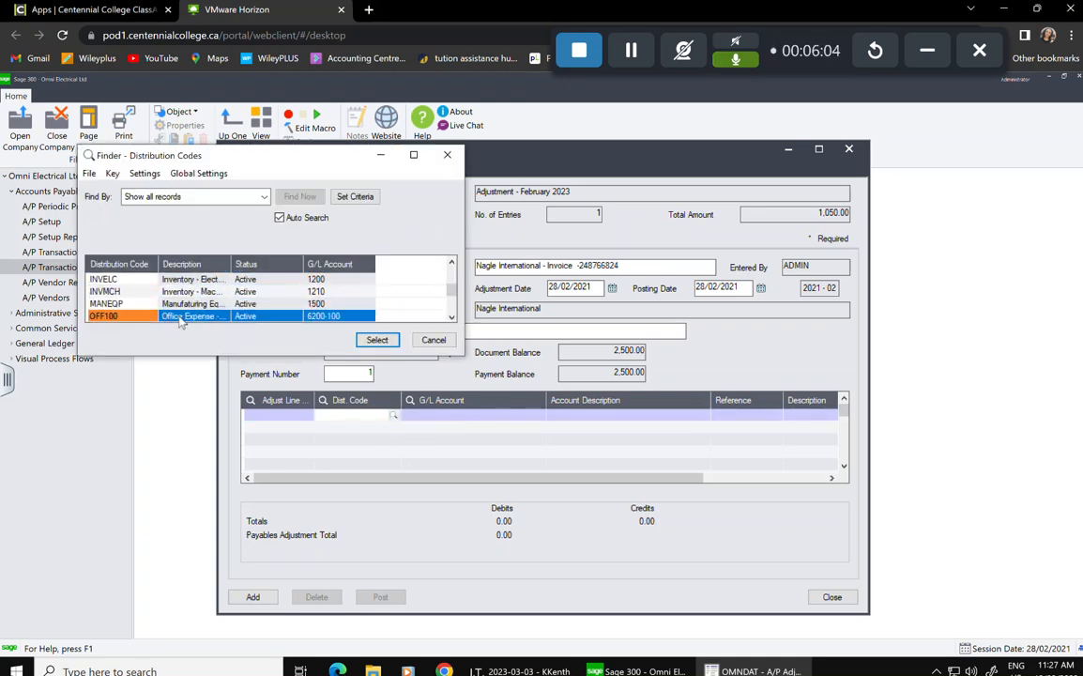
pyautogui.click(178, 305)
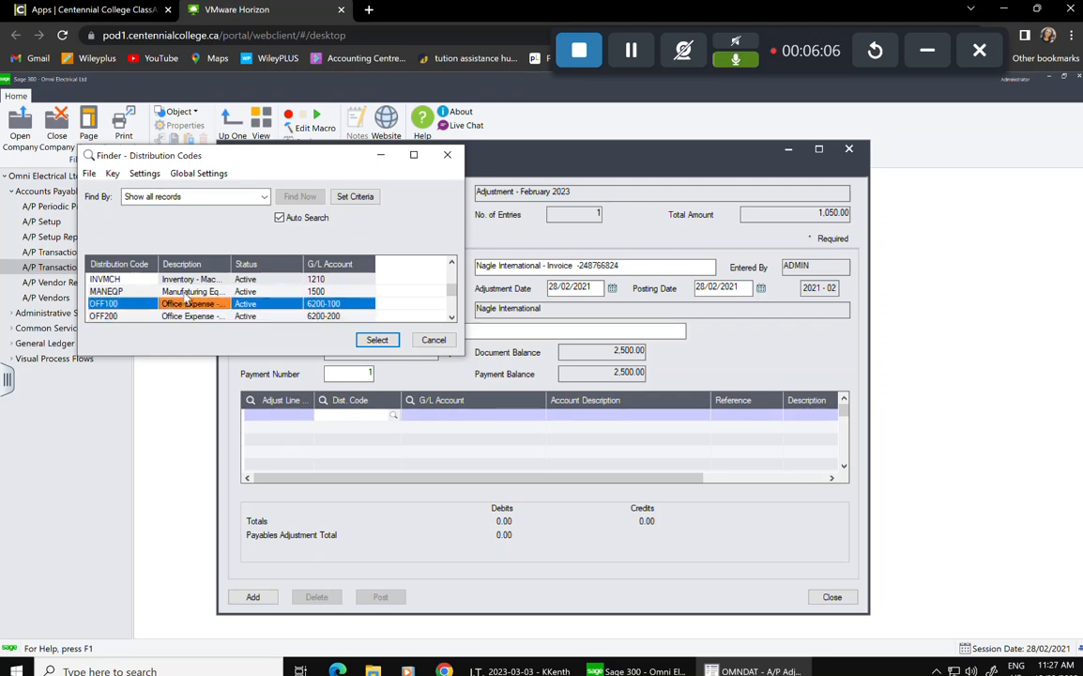
pyautogui.click(170, 291)
pyautogui.click(377, 340)
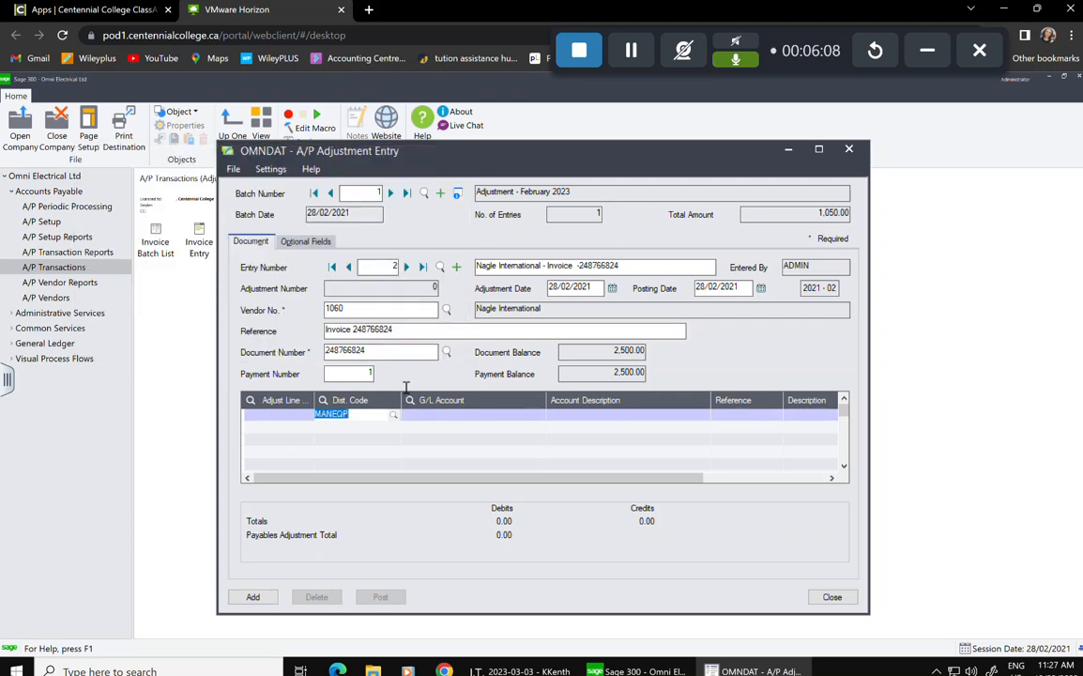
pyautogui.click(440, 420)
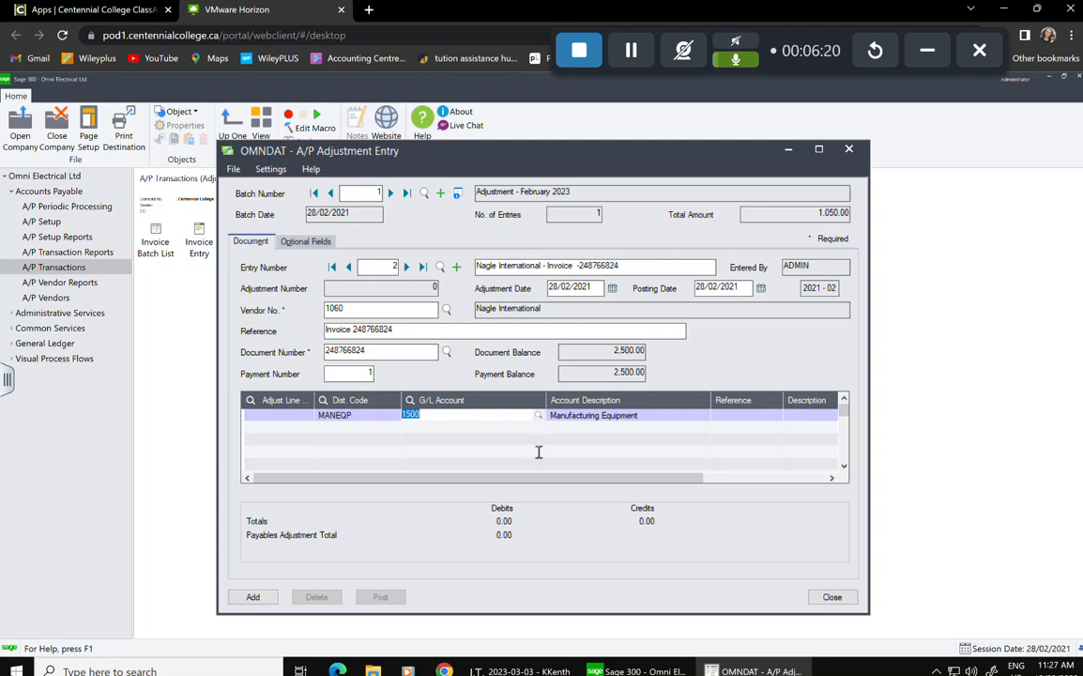
# Step: Enter a credit of 300.00 on the Manufacturing Equipment line and add the entry to the batch
pyautogui.click(757, 481)
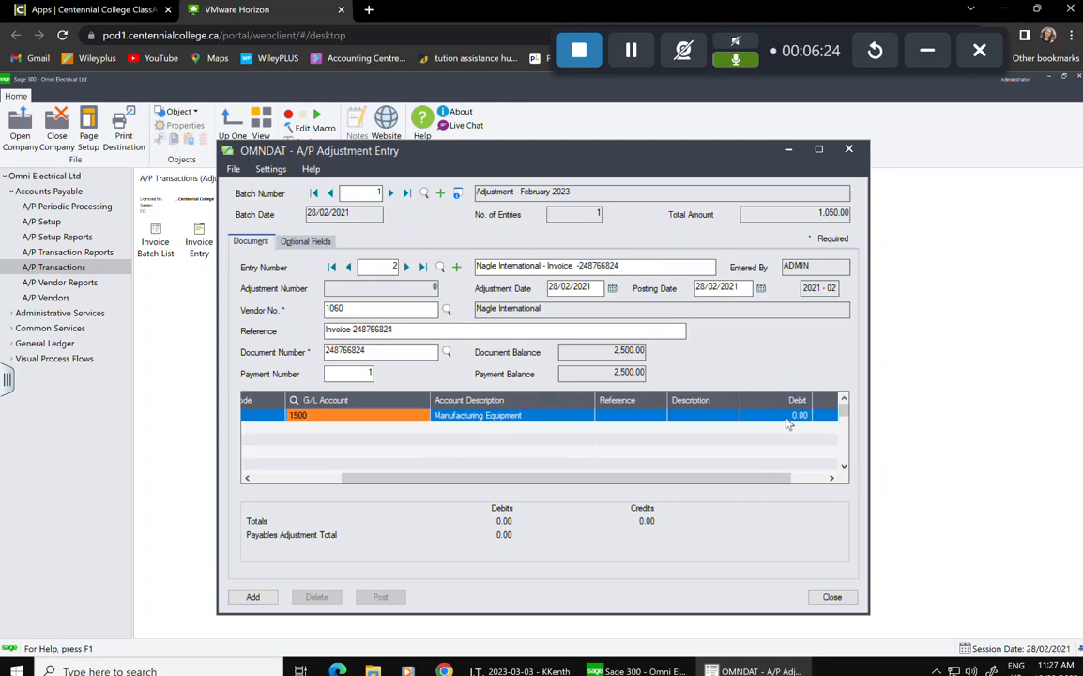
pyautogui.click(832, 479)
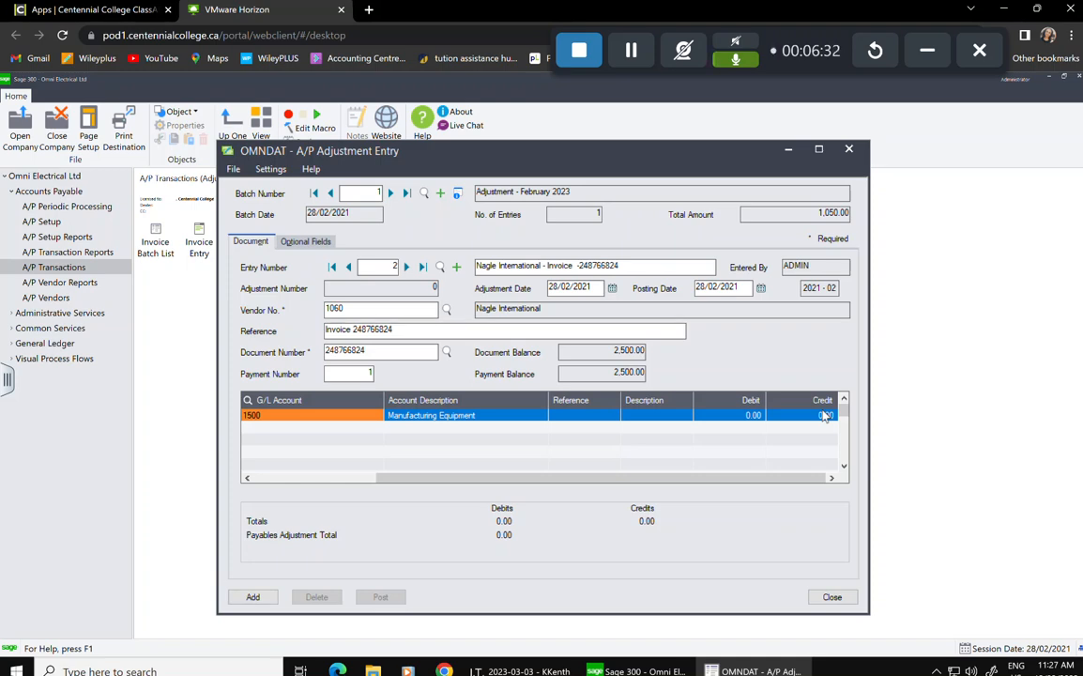
pyautogui.click(825, 416)
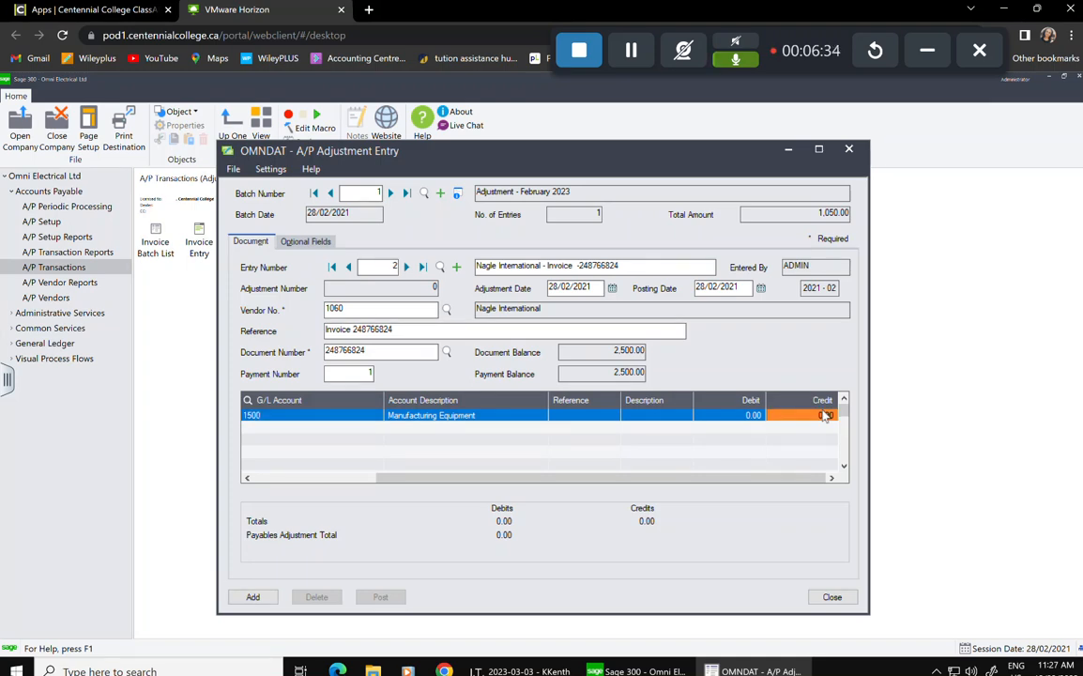
pyautogui.write('300')
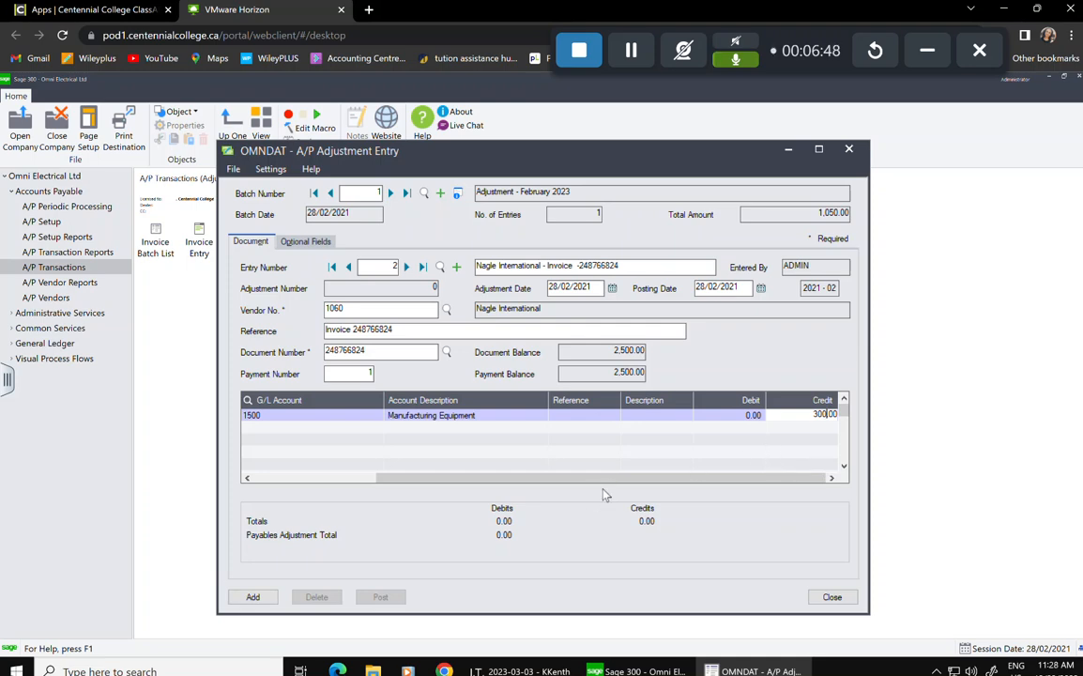
pyautogui.click(306, 241)
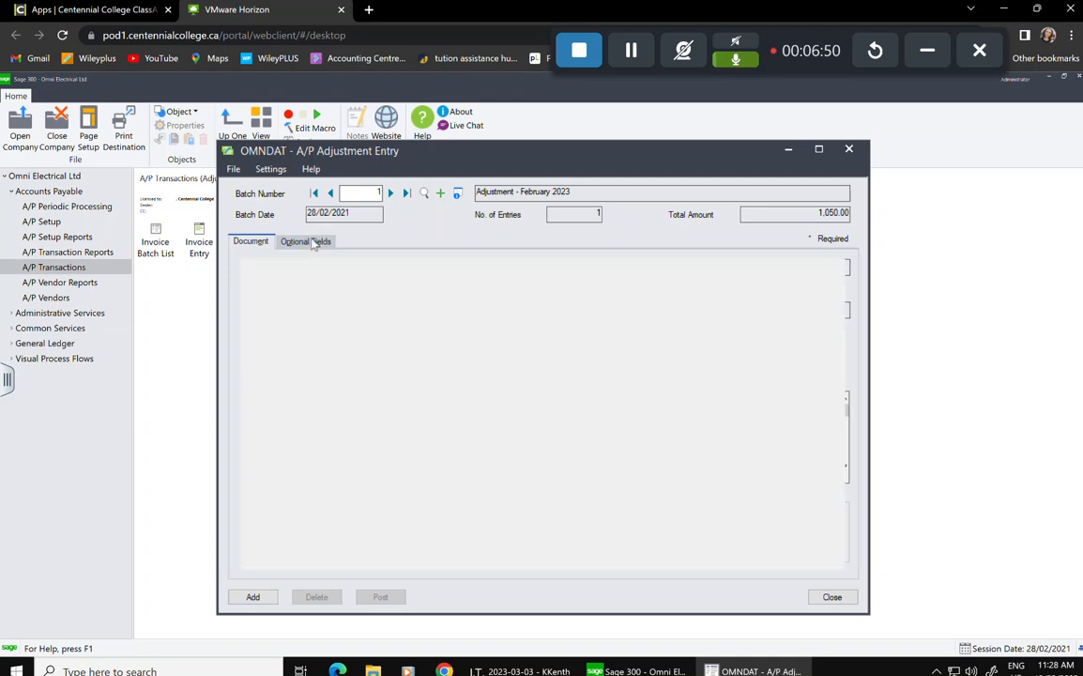
pyautogui.click(251, 241)
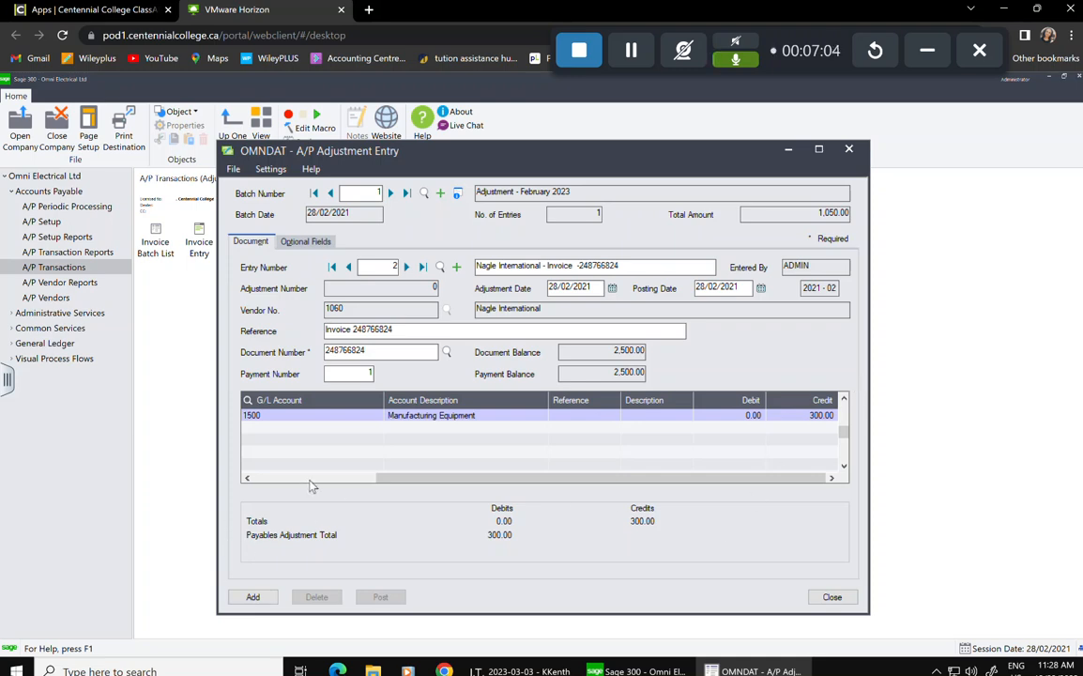
pyautogui.click(254, 597)
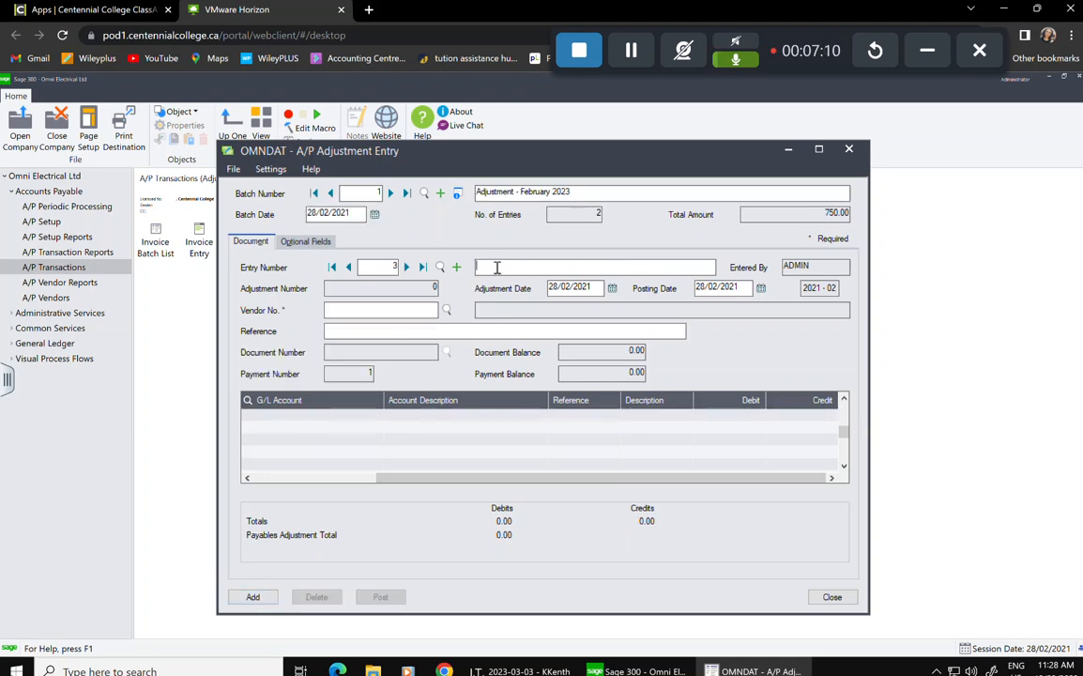
# Step: Describe the third adjustment entry as "Office Depot - Invocie 8577"
pyautogui.write('Office Depot')
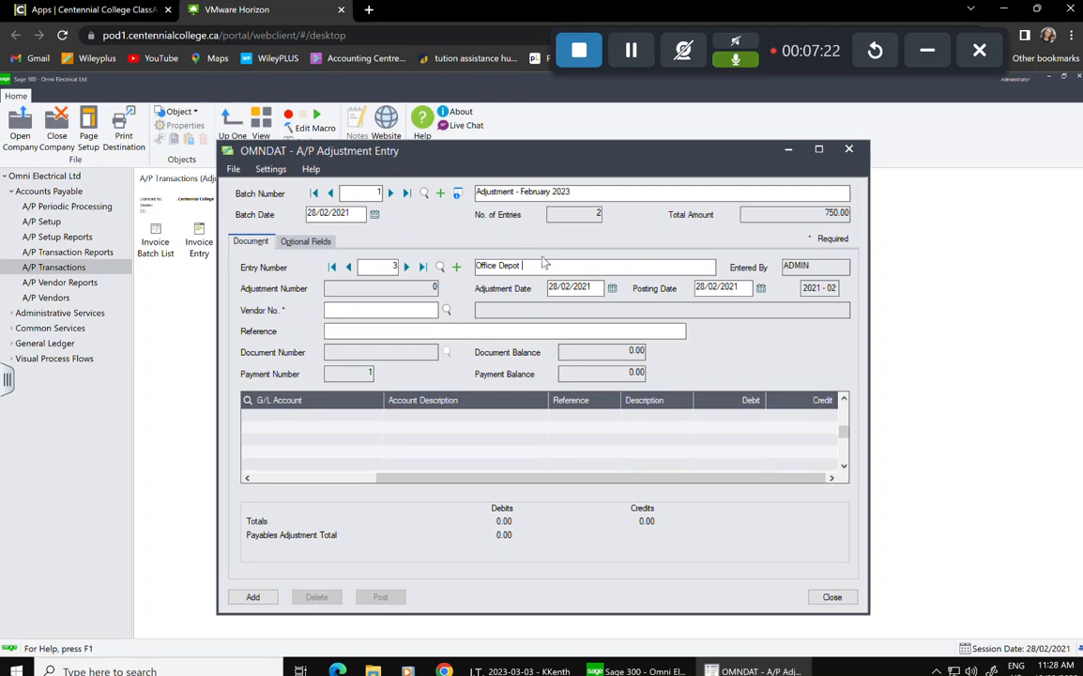
pyautogui.write('Invoice')
pyautogui.write(' 857')
# Step: Look up the vendor list and assign The Office Depot as the vendor of the third entry
pyautogui.click(413, 311)
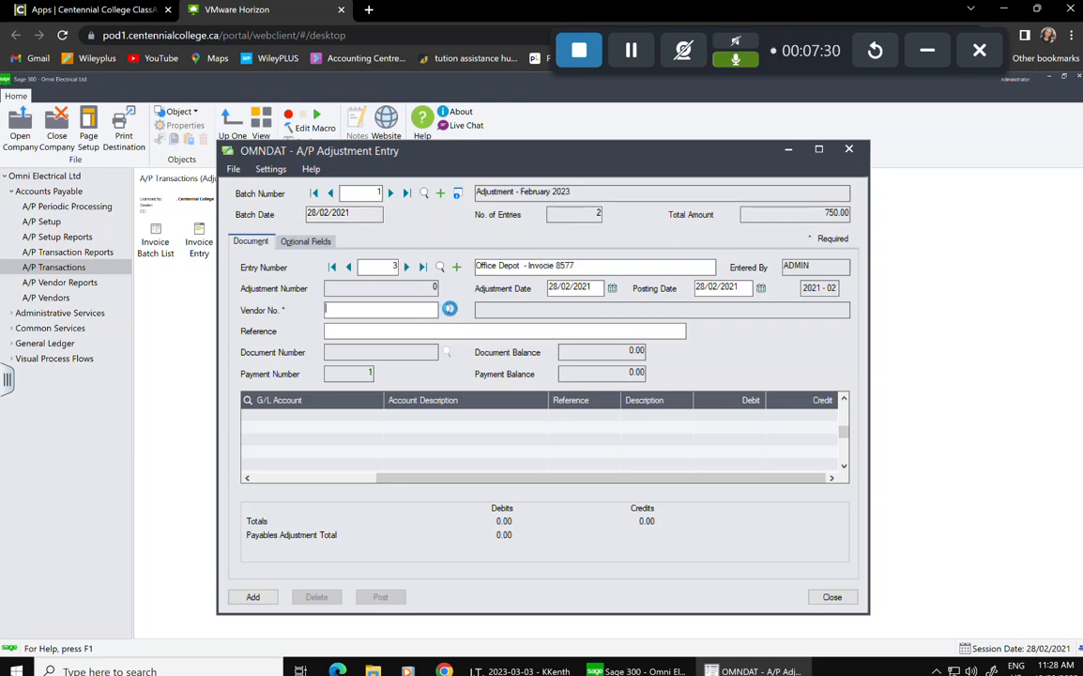
pyautogui.click(446, 310)
pyautogui.click(300, 292)
pyautogui.click(227, 303)
pyautogui.press('Down')
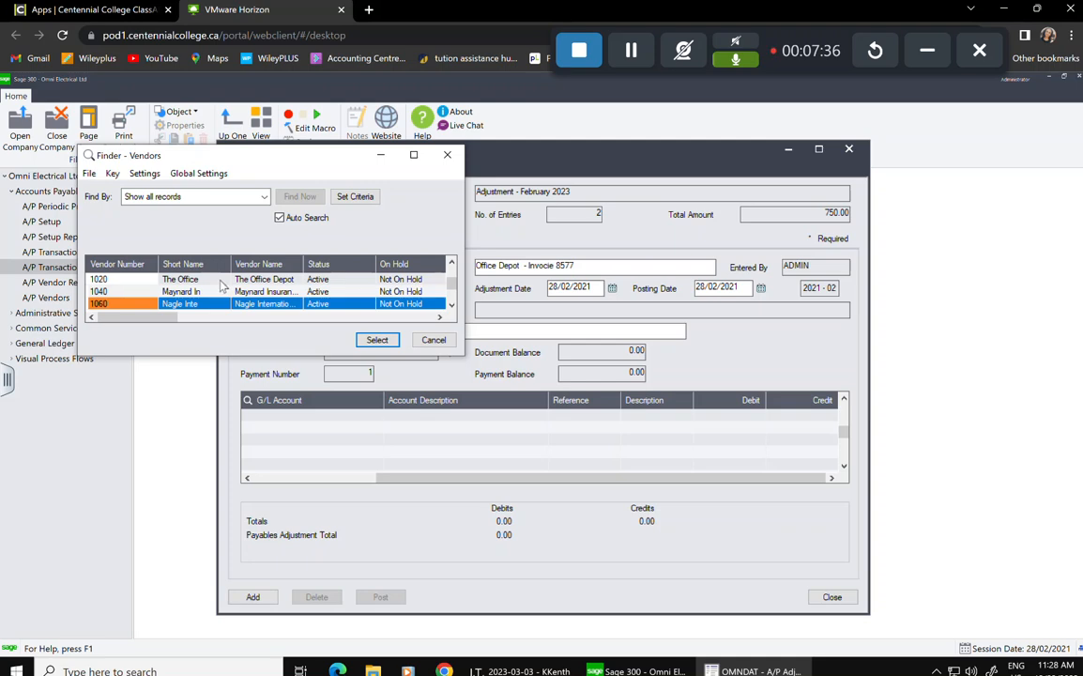
pyautogui.click(220, 280)
pyautogui.click(382, 341)
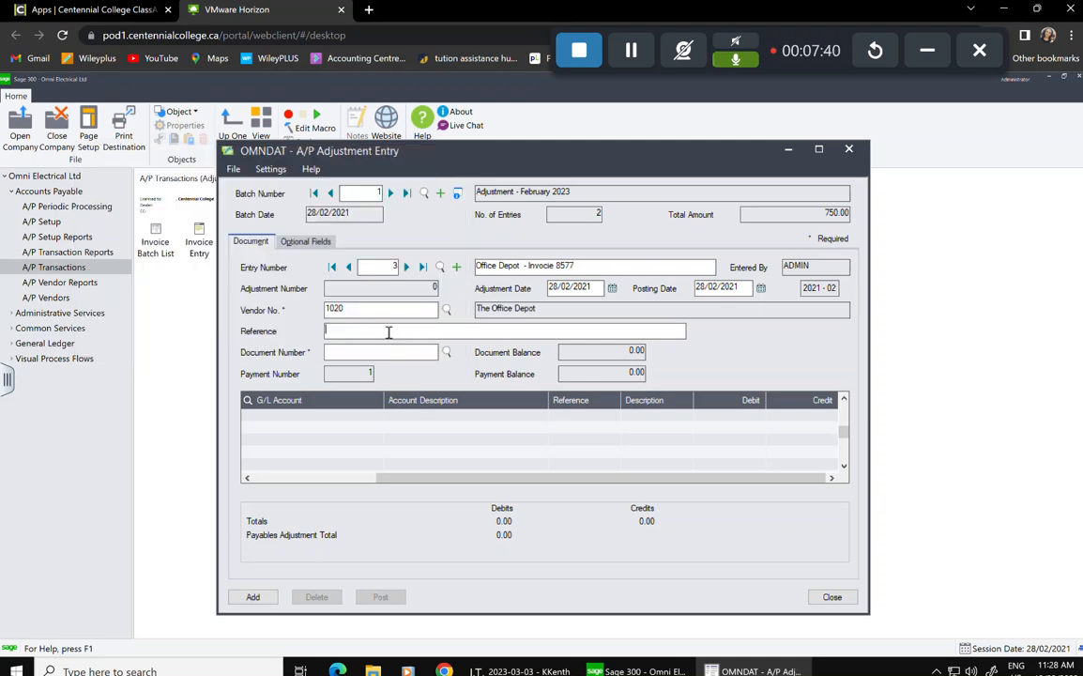
# Step: Set the reference to "Invocie # 8577" and choose document 8577 as the one to adjust
pyautogui.write('Invocie # 8577')
pyautogui.click(450, 352)
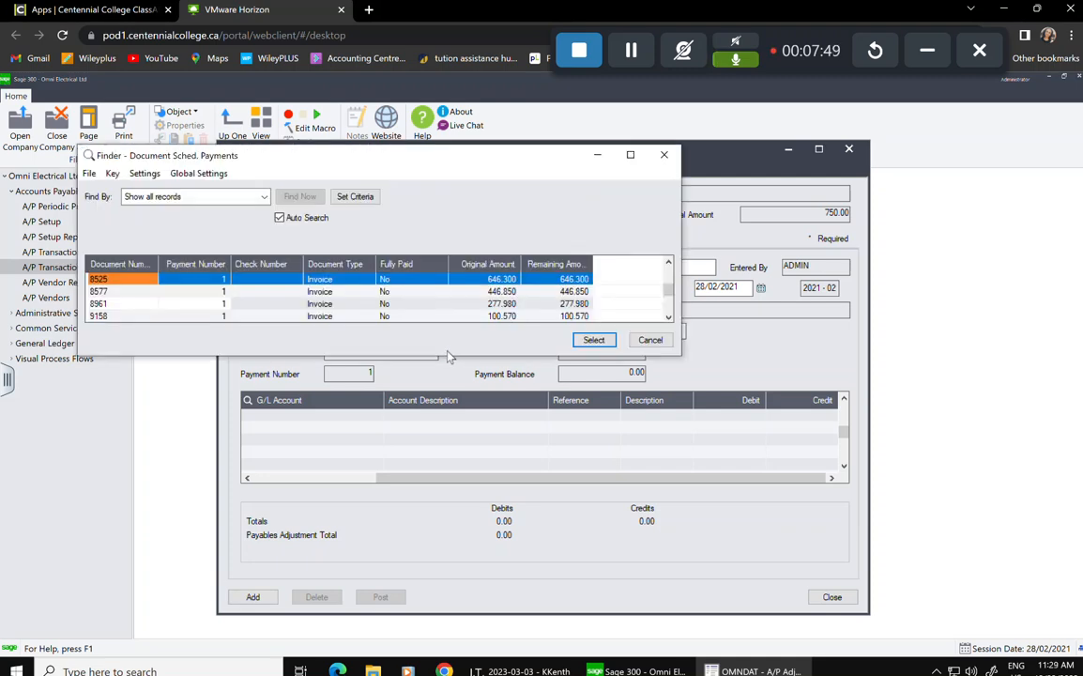
pyautogui.click(101, 292)
pyautogui.click(594, 340)
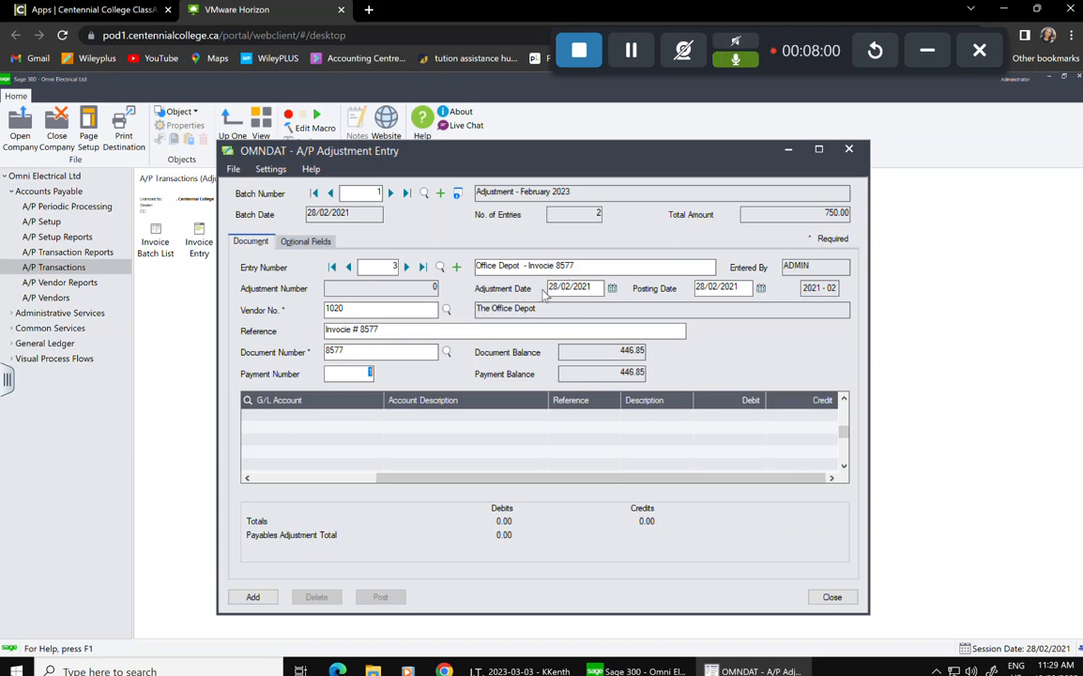
# Step: Reword the third entry's reference as "adjustment to Invoicie # 8577" and begin its first detail line
pyautogui.click(408, 328)
pyautogui.write('adjustment to')
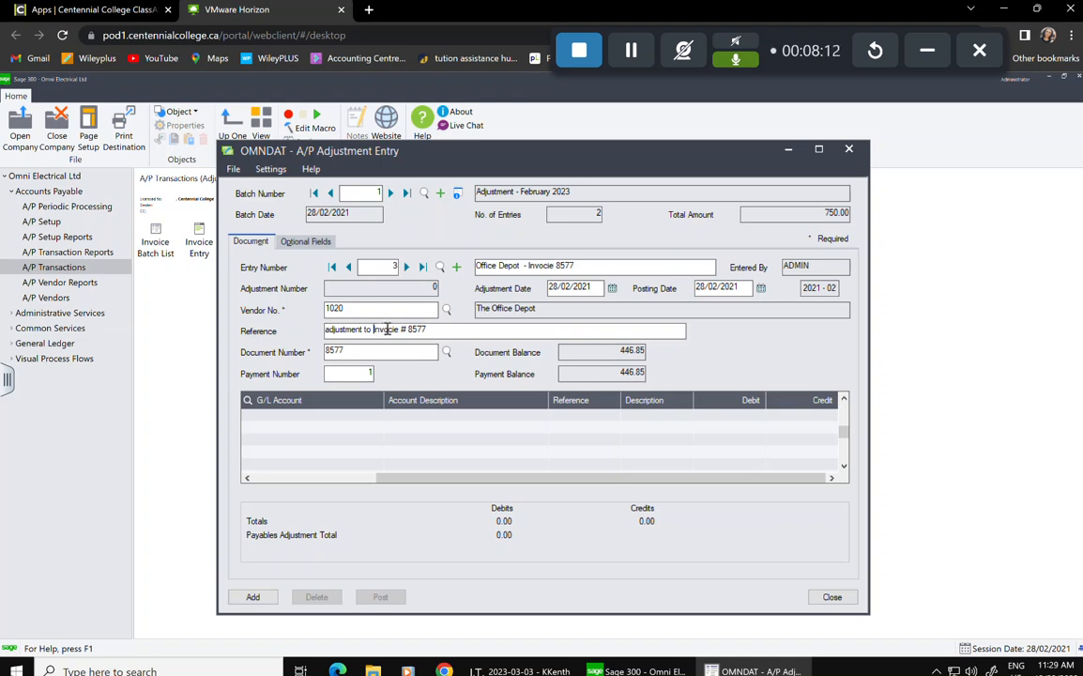
pyautogui.click(387, 329)
pyautogui.press('BackSpace')
pyautogui.write('i')
pyautogui.click(306, 421)
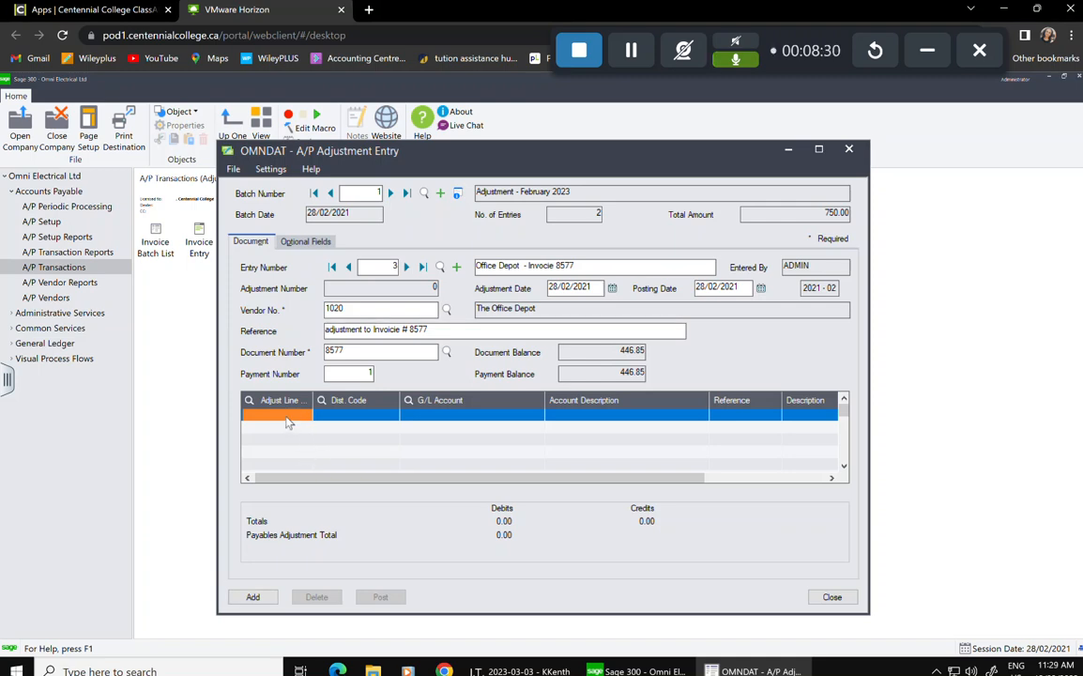
# Step: Look up the distribution codes and assign OFF100 to the first detail line of the Office Depot entry
pyautogui.click(335, 420)
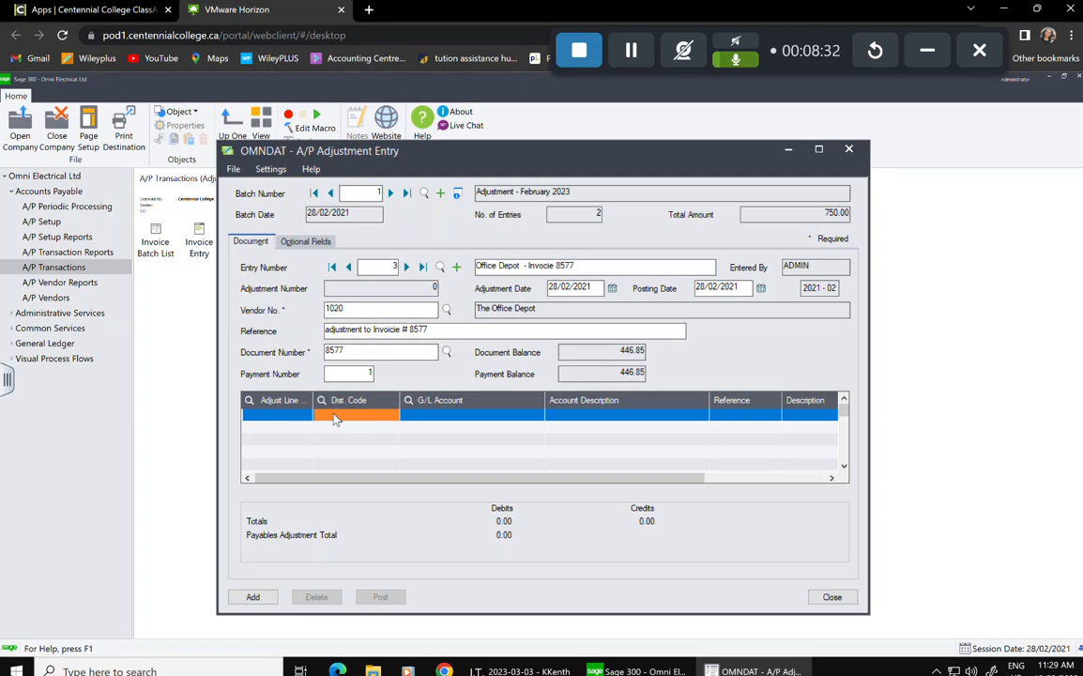
pyautogui.click(393, 420)
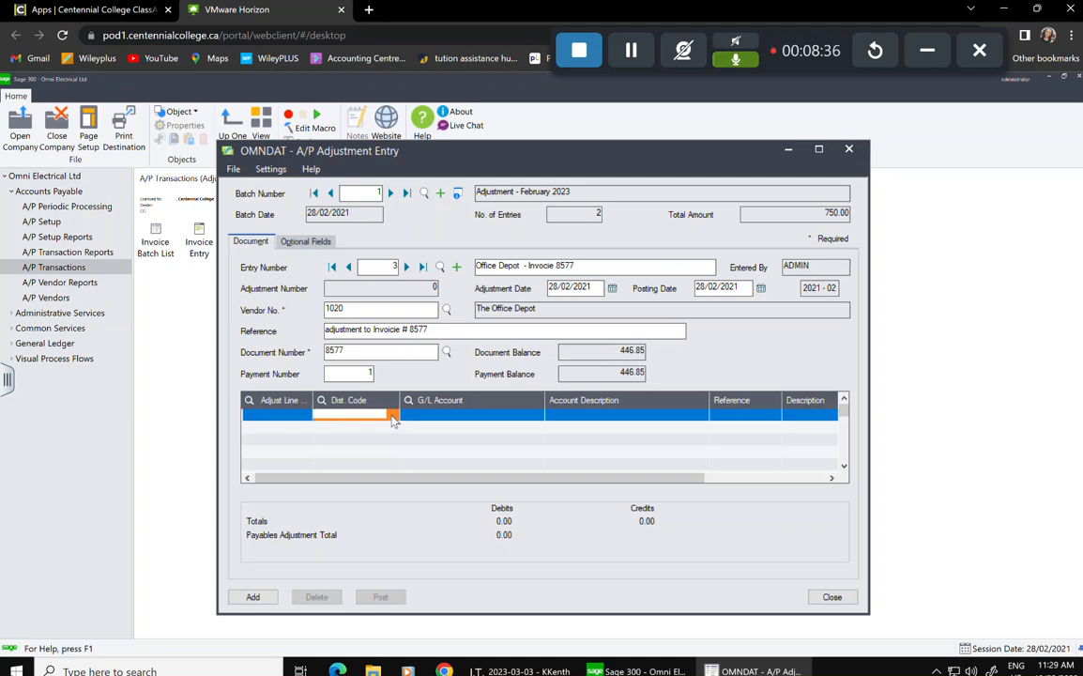
pyautogui.click(393, 420)
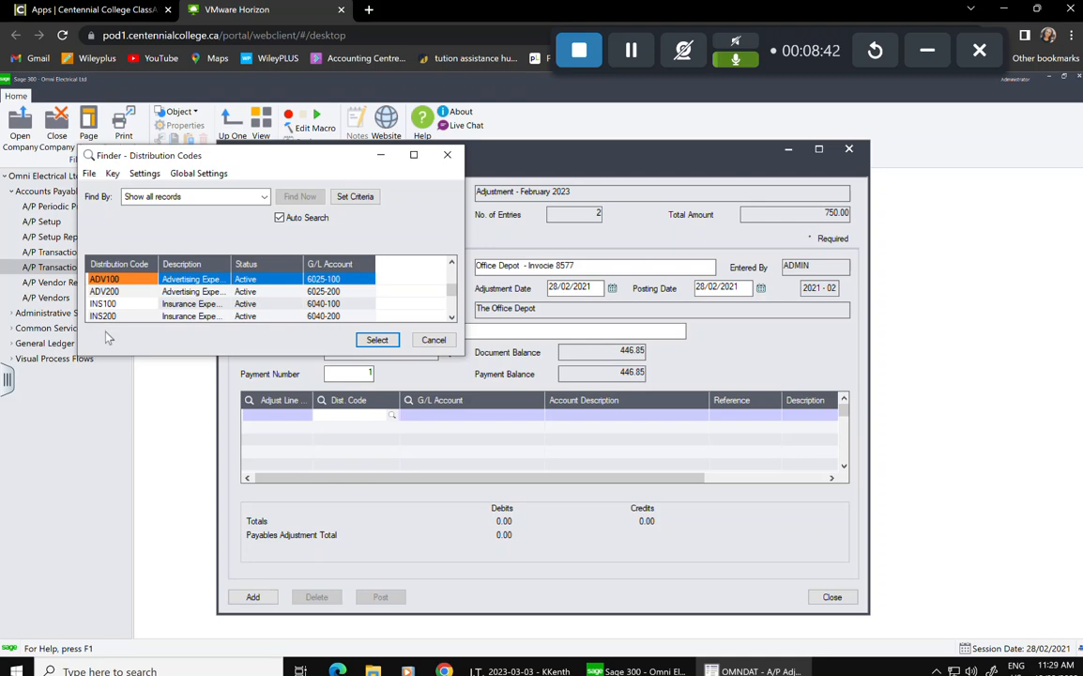
pyautogui.scroll(-1, 126, 294)
pyautogui.scroll(-2, 128, 299)
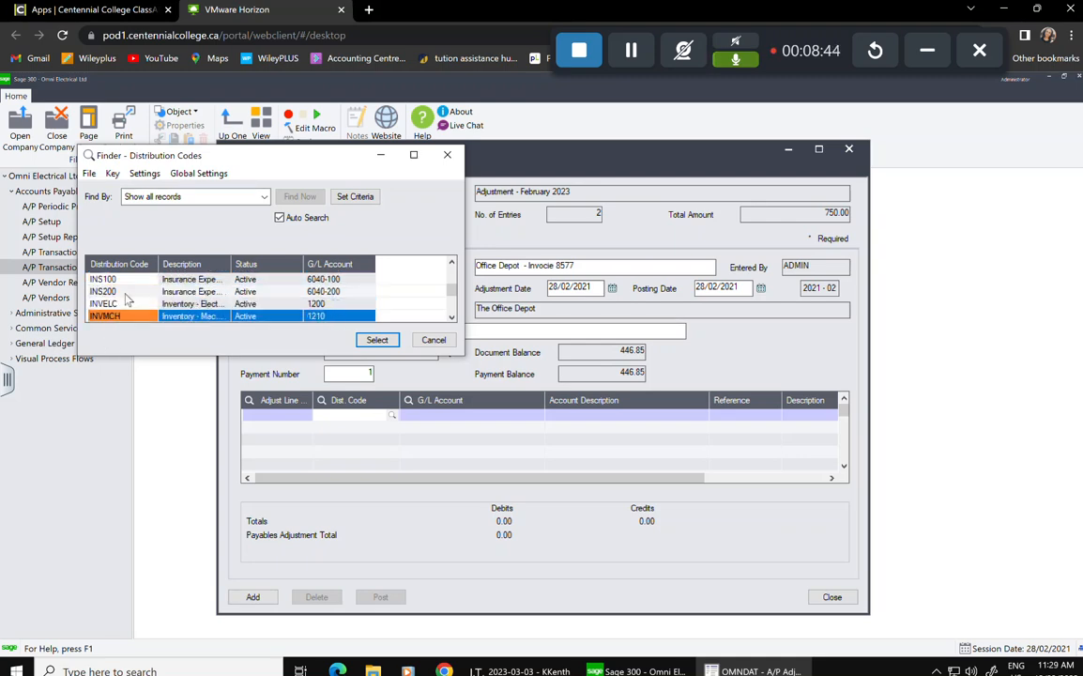
pyautogui.click(129, 304)
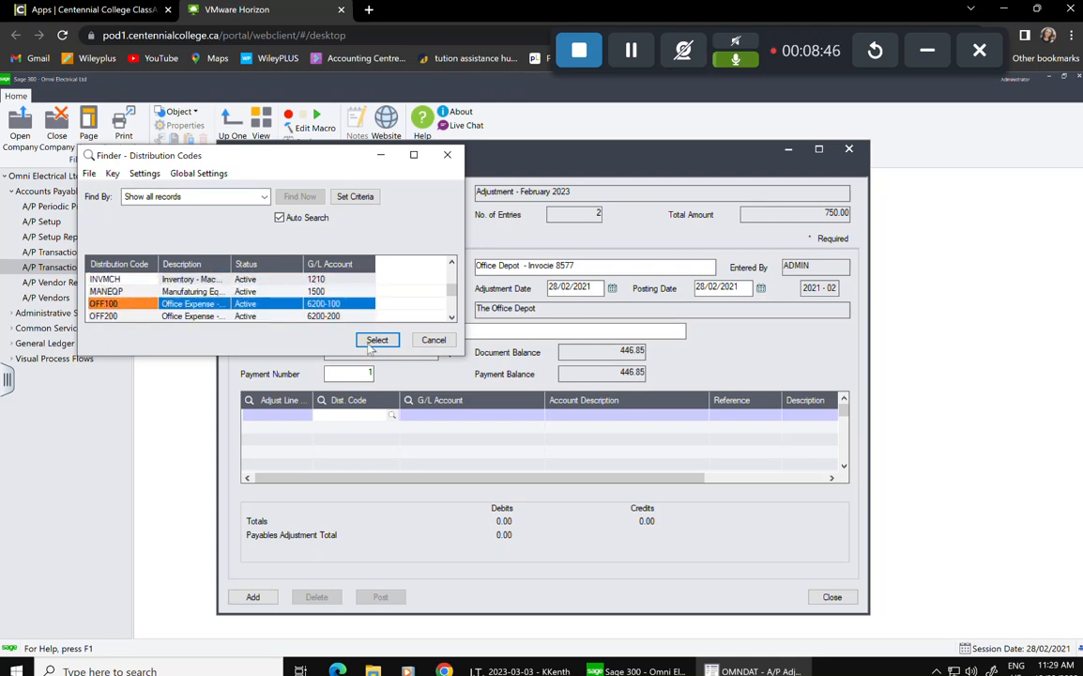
pyautogui.click(377, 340)
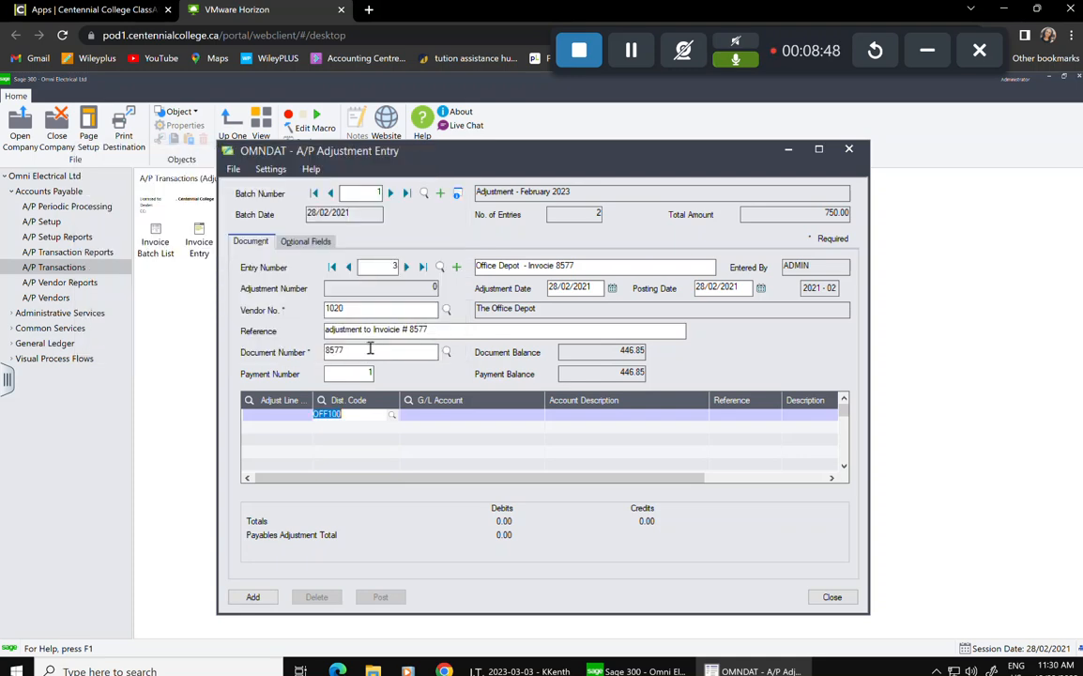
pyautogui.press('Tab')
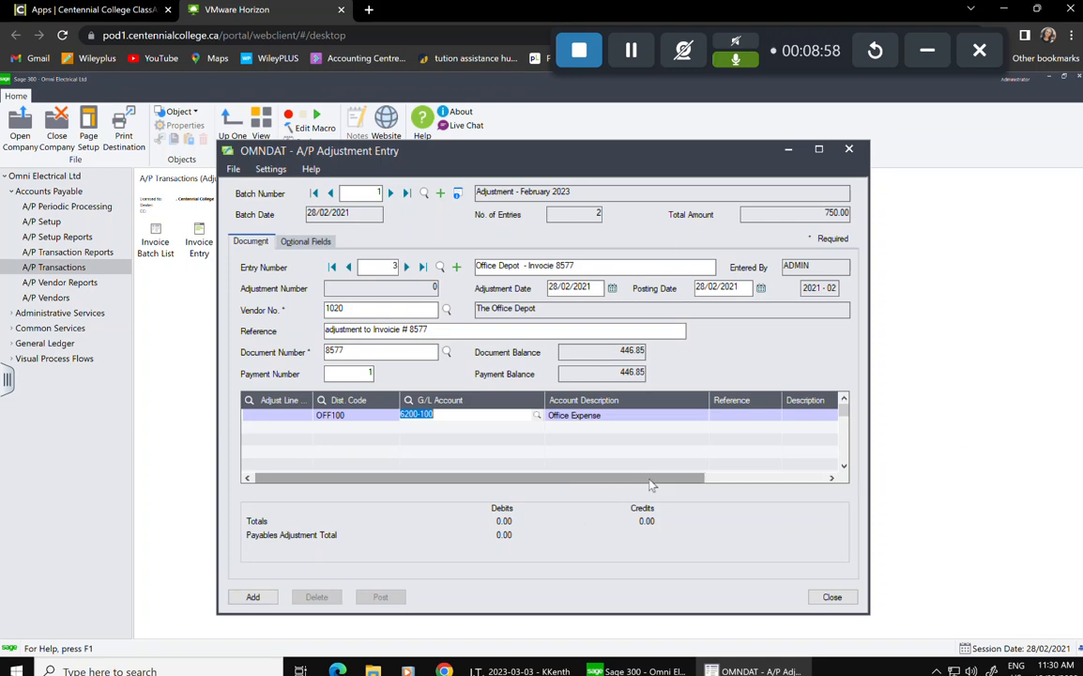
# Step: Enter a credit of 395.44 on the OFF100 detail line
pyautogui.moveTo(689, 478); pyautogui.dragTo(810, 484)
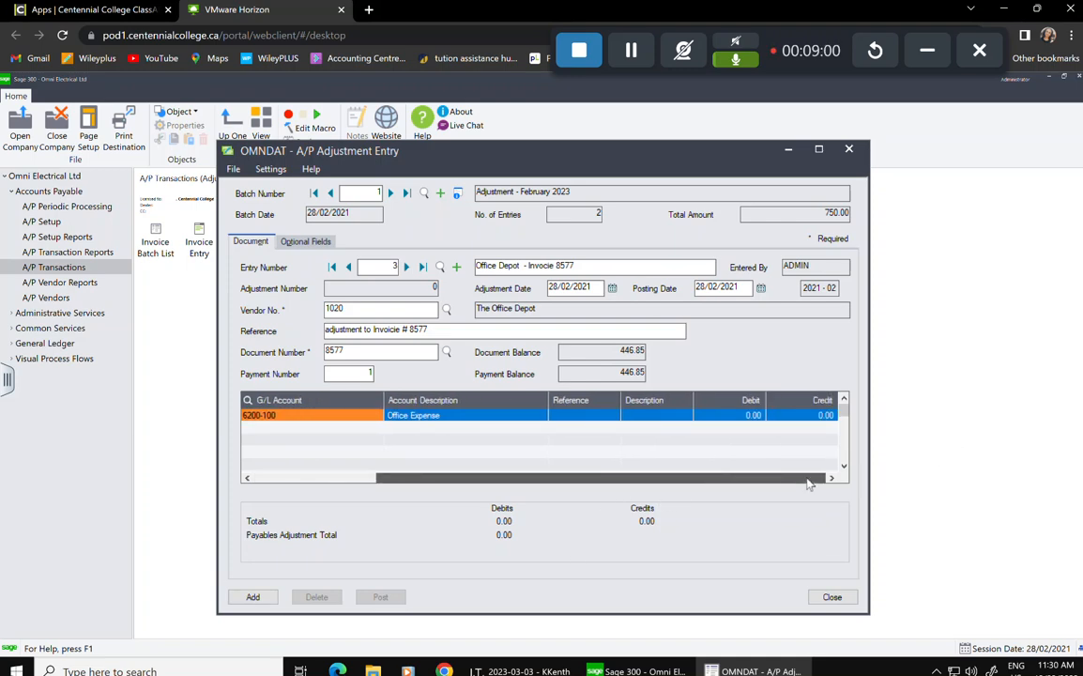
pyautogui.click(822, 418)
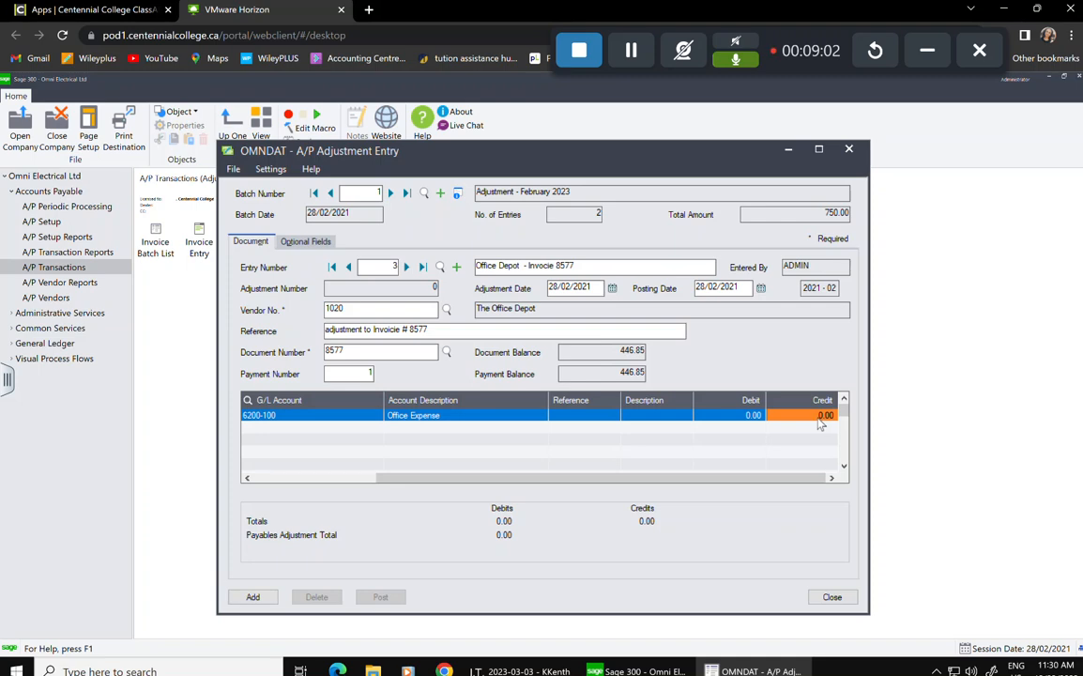
pyautogui.write('395')
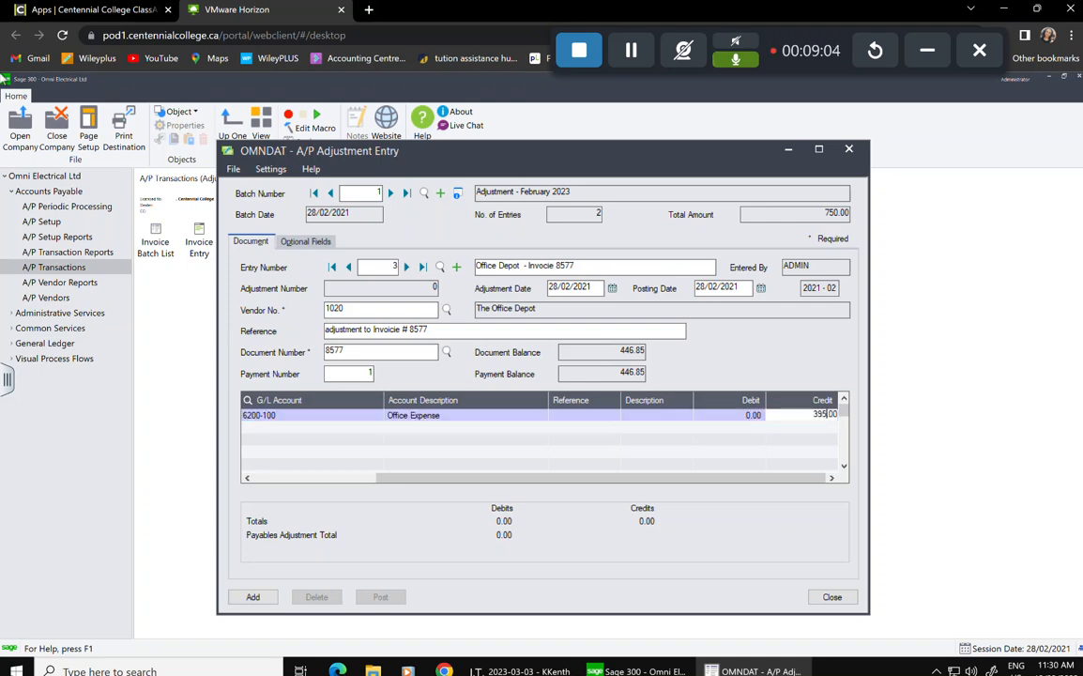
pyautogui.write('.44')
pyautogui.click(308, 432)
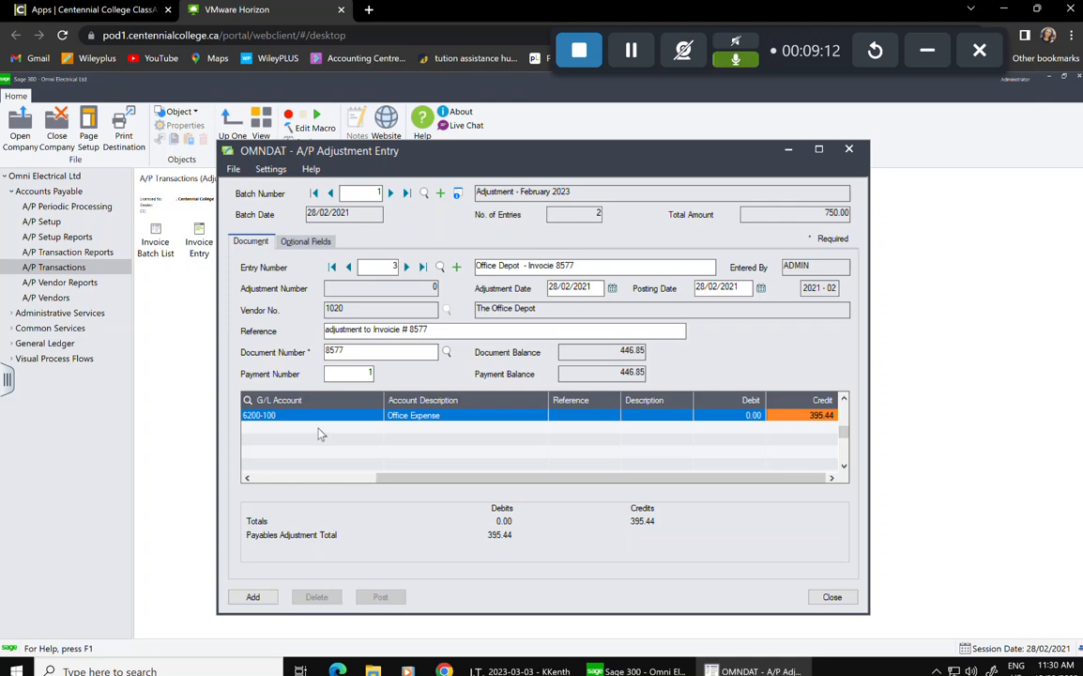
# Step: Add a second detail line to the entry and assign it distribution code OFF200 from the code list
pyautogui.click(319, 430)
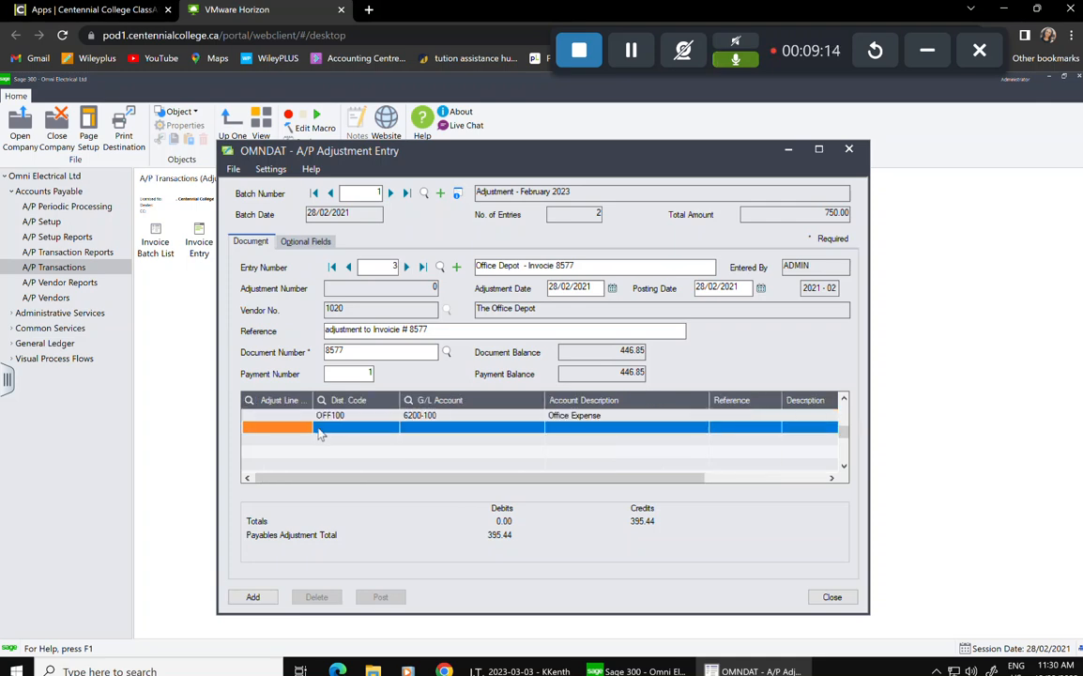
pyautogui.click(359, 430)
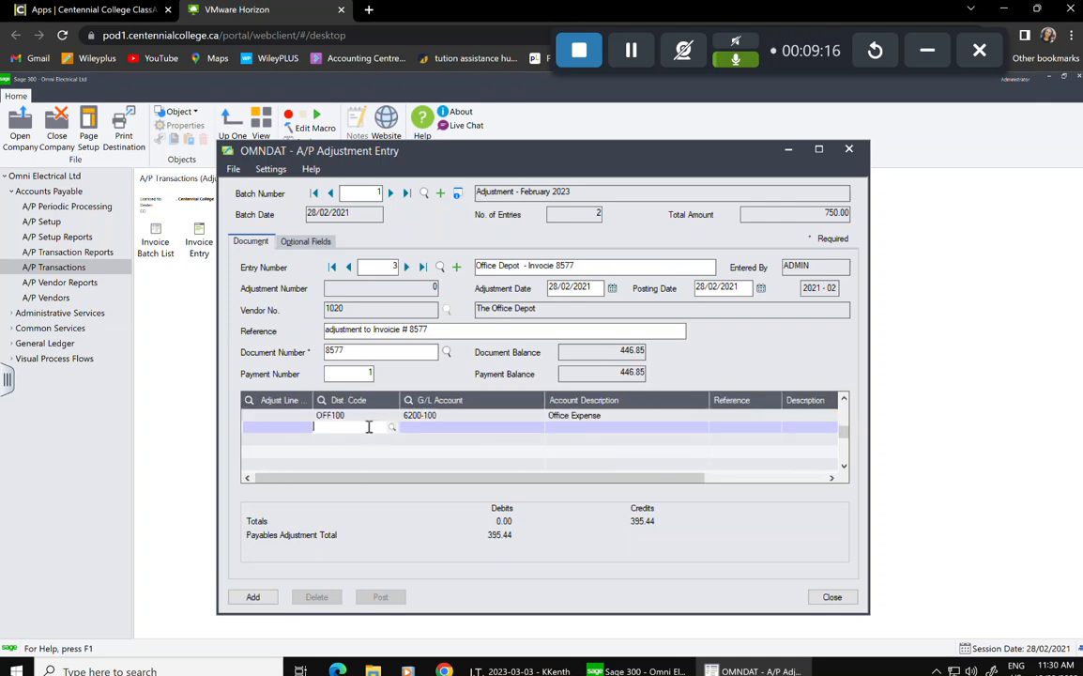
pyautogui.click(392, 430)
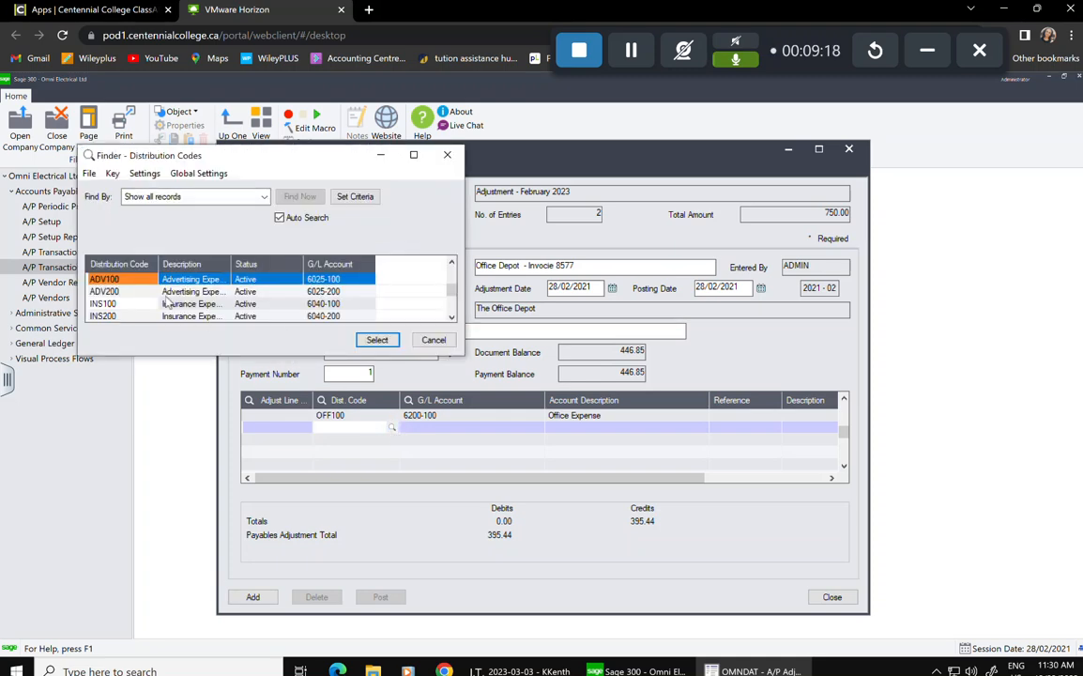
pyautogui.press('Down')
pyautogui.press('Down')
pyautogui.press('Down')
pyautogui.press('Down')
pyautogui.press('Down')
pyautogui.press('Down')
pyautogui.press('Down')
pyautogui.press('Down')
pyautogui.press('Down')
pyautogui.press('Down')
pyautogui.press('Up')
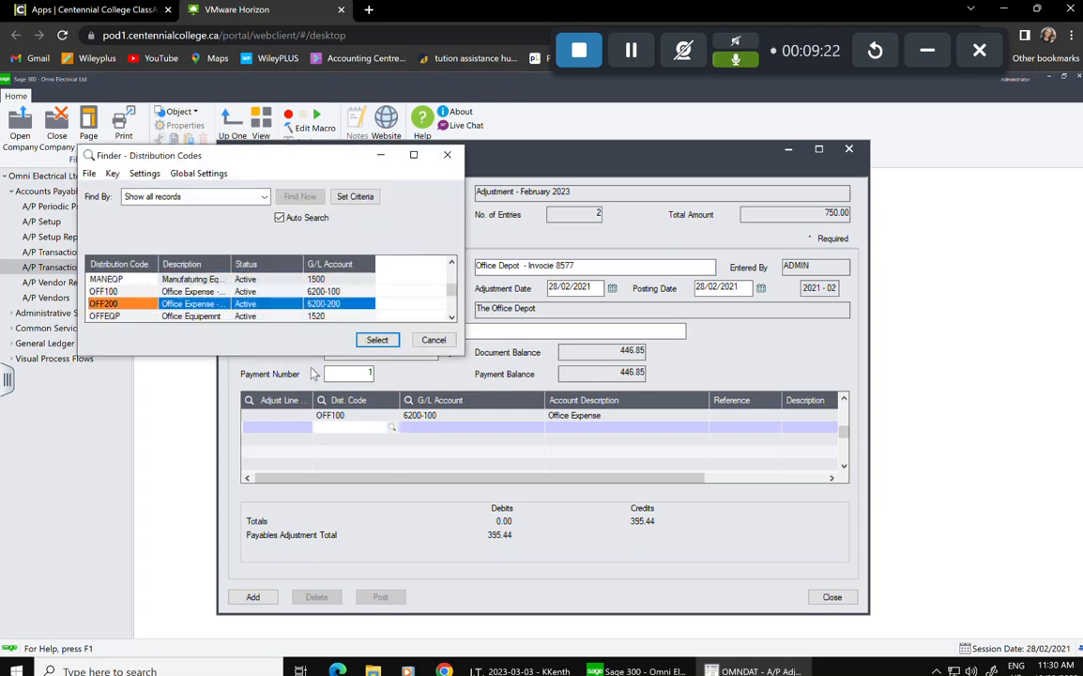
pyautogui.click(377, 339)
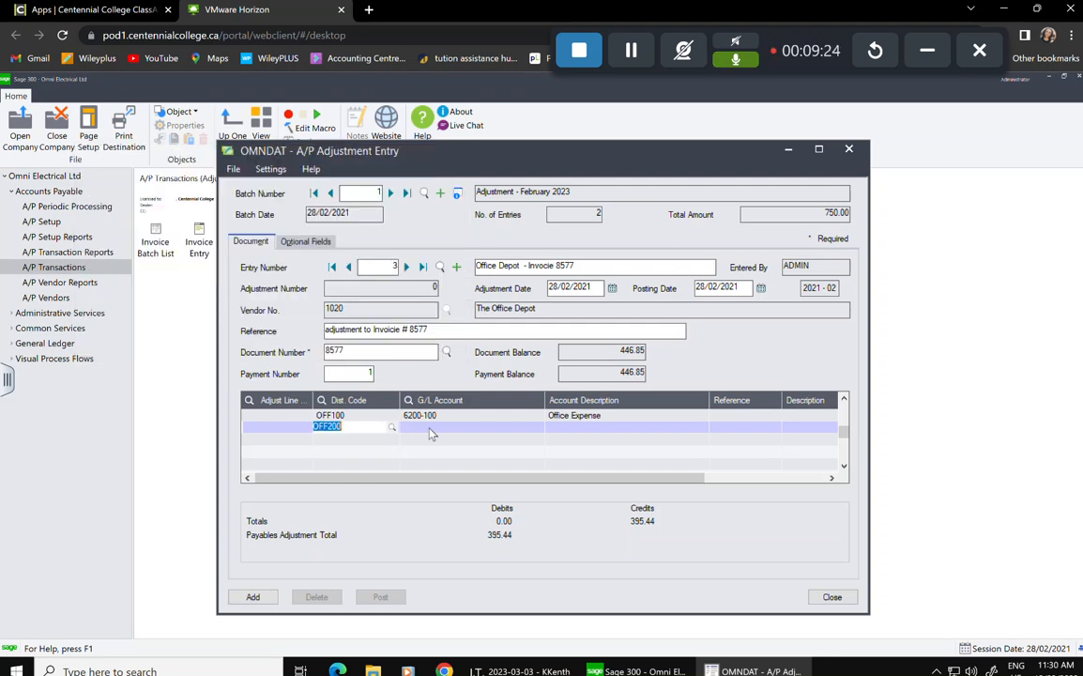
pyautogui.click(430, 429)
# Step: Enter a debit of 395.44 on the 6200-200 detail line to balance the entry
pyautogui.click(703, 449)
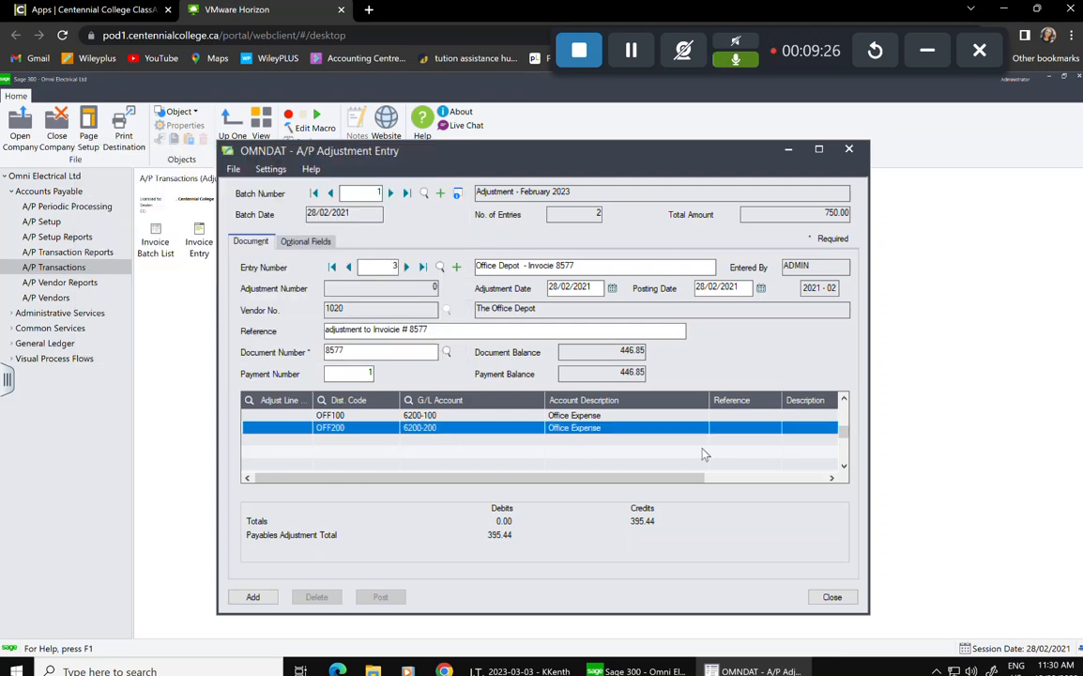
pyautogui.press('Tab')
pyautogui.press('Tab')
pyautogui.press('Tab')
pyautogui.press('Tab')
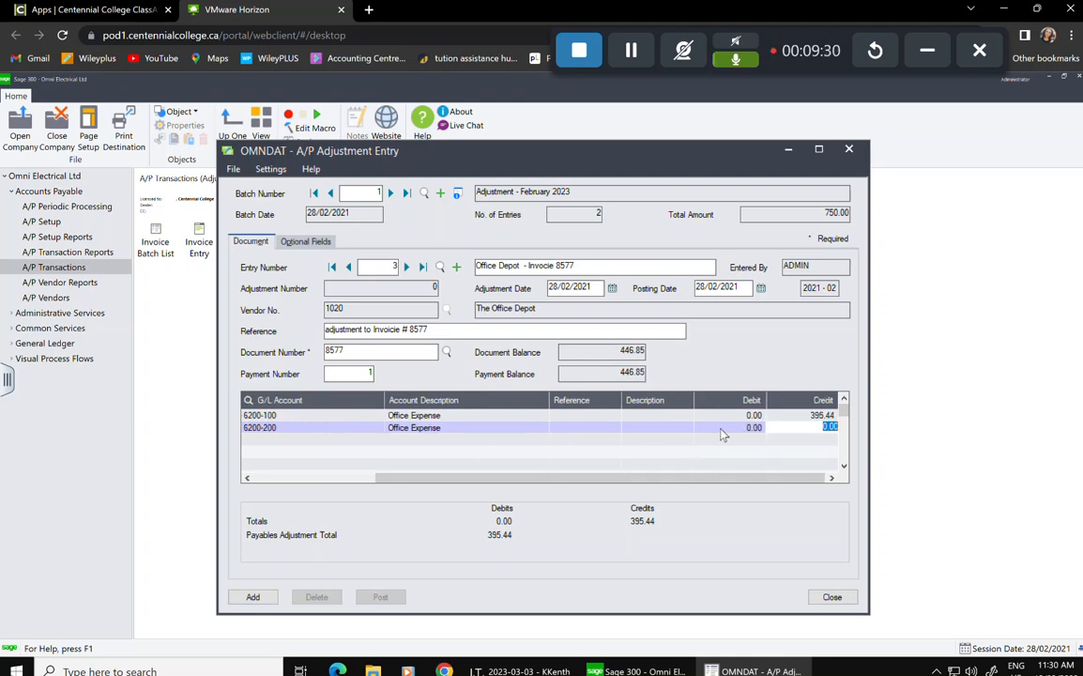
pyautogui.click(712, 426)
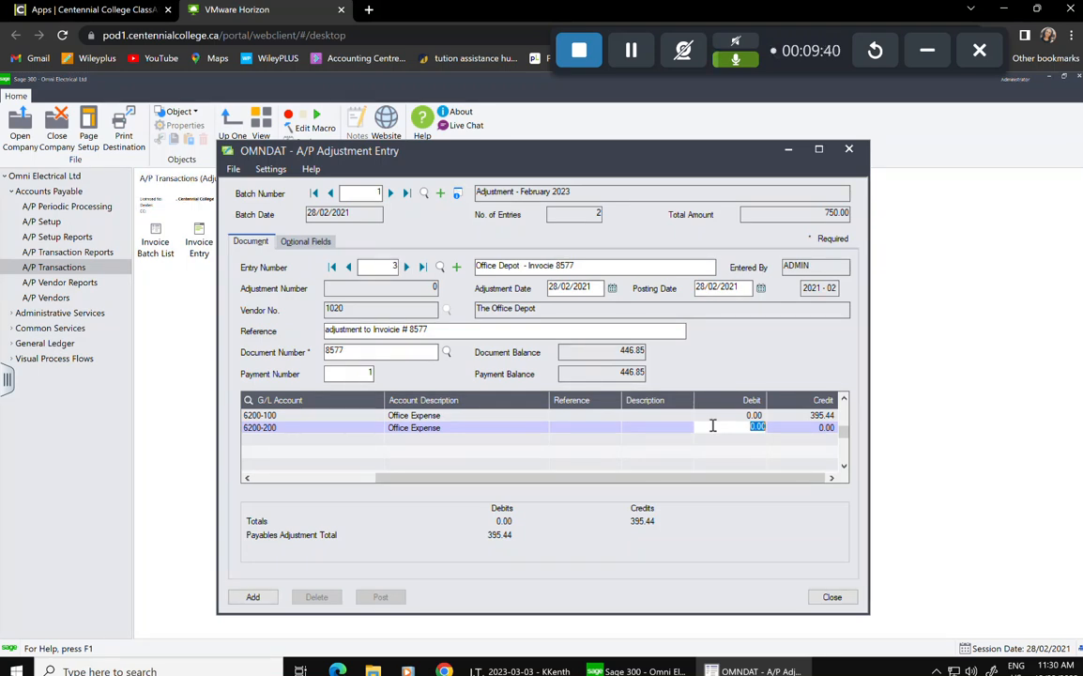
pyautogui.write('395.44')
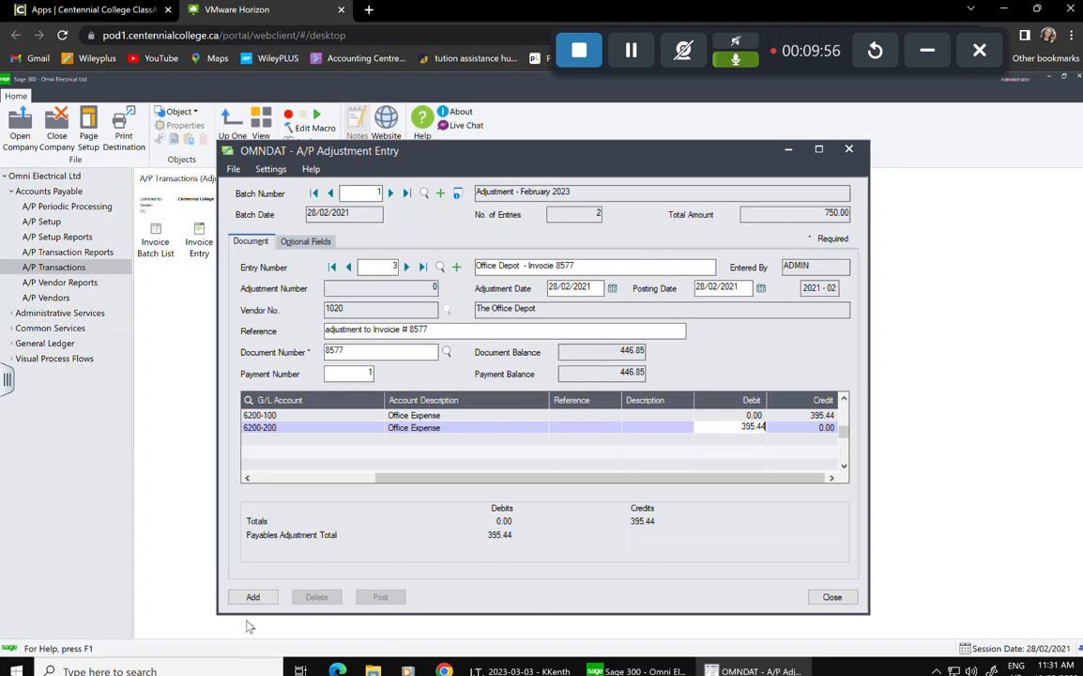
pyautogui.click(252, 244)
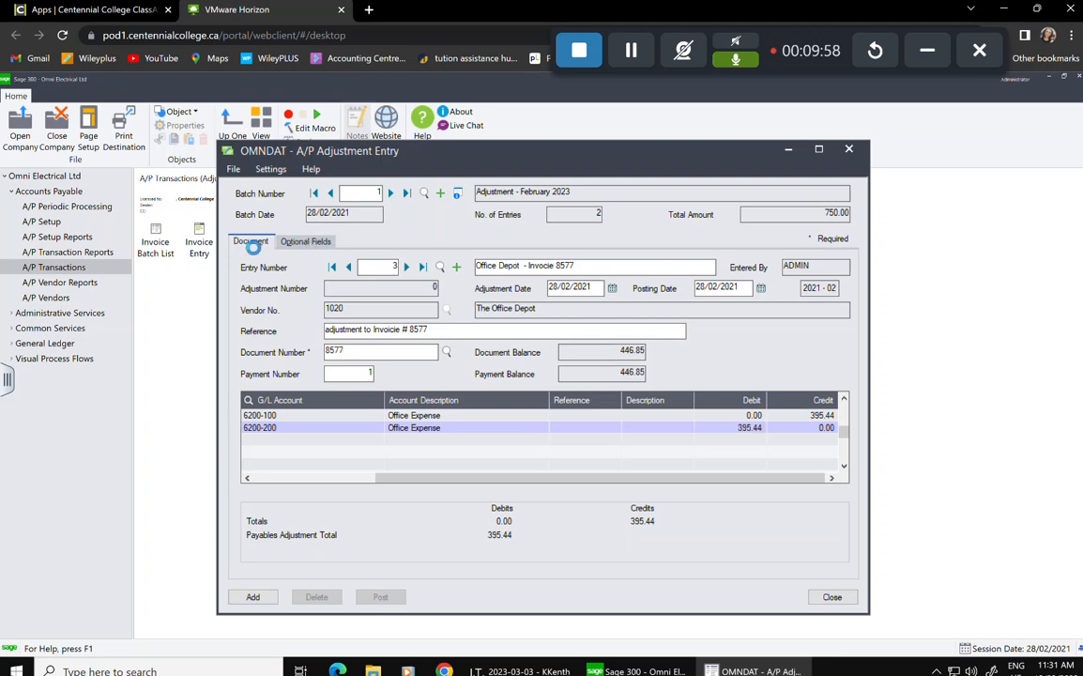
pyautogui.click(255, 244)
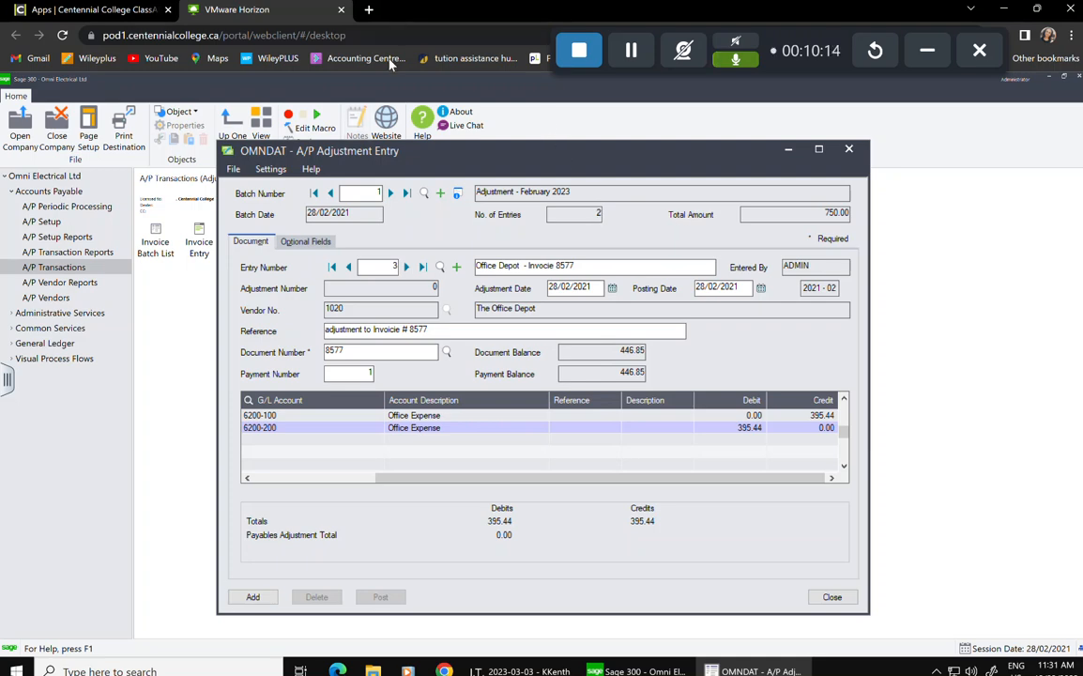
# Step: Check the batch information, add the Office Depot entry to the batch and leave the adjustment entry form
pyautogui.click(458, 193)
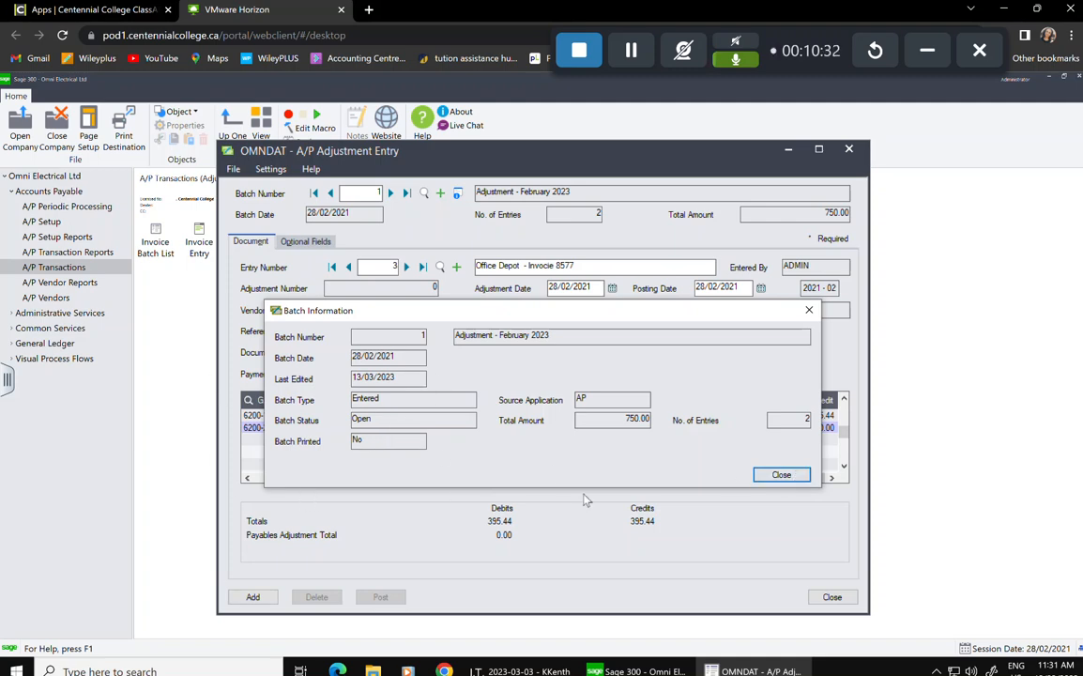
pyautogui.click(802, 476)
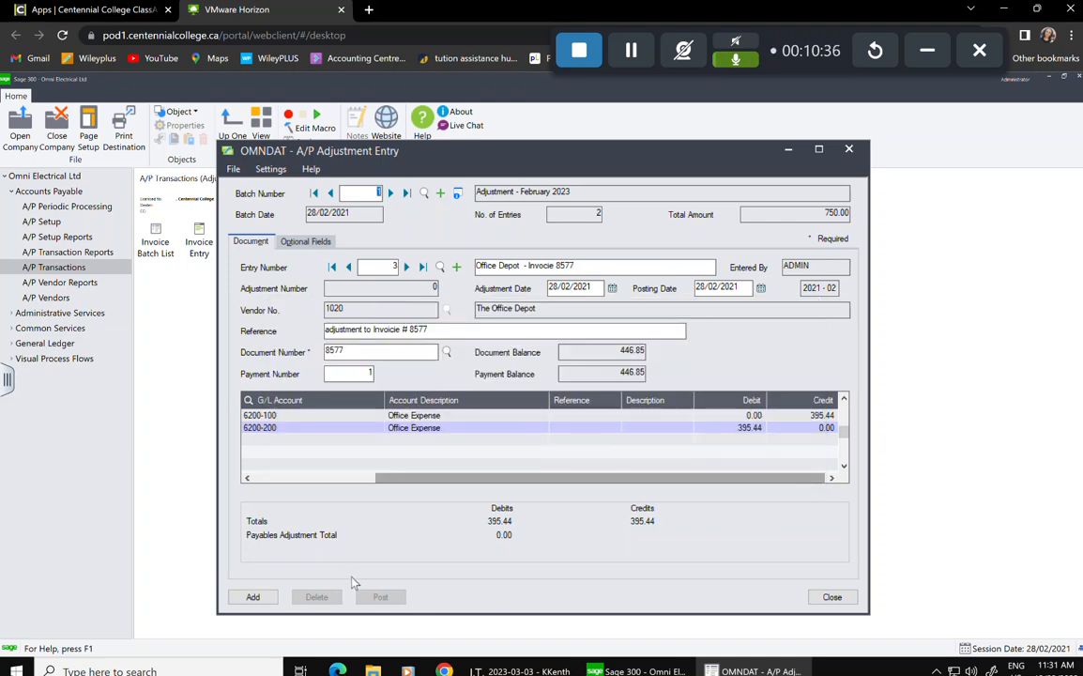
pyautogui.click(253, 597)
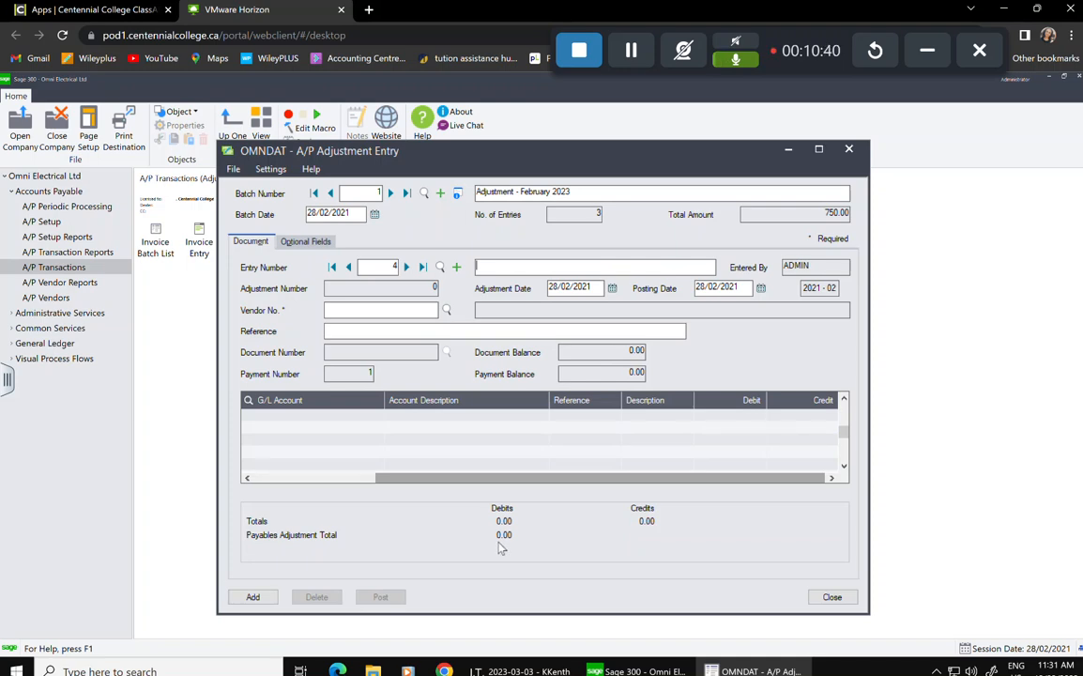
pyautogui.click(832, 597)
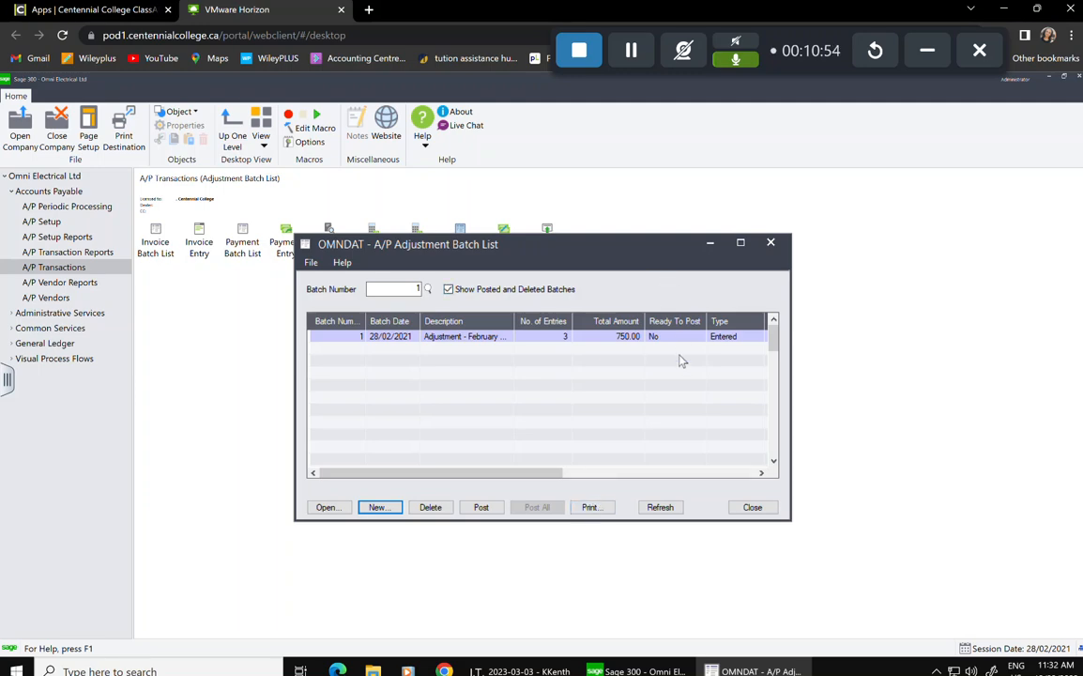
# Step: Leave the batch listing options and make sure the print destination sends reports to preview
pyautogui.click(588, 509)
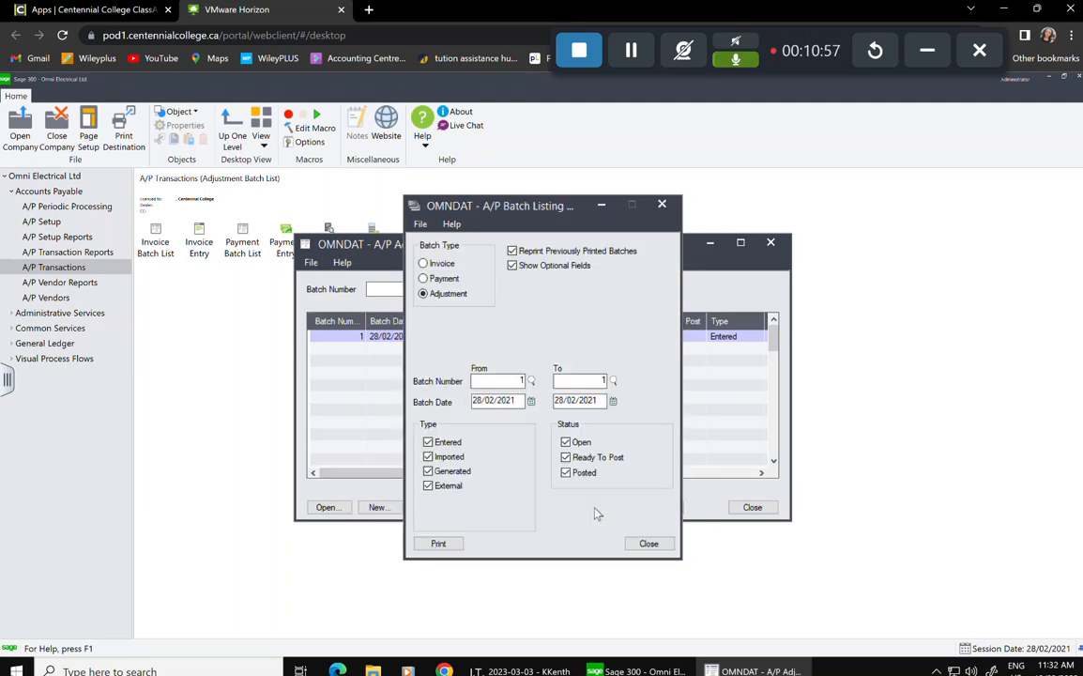
pyautogui.click(649, 543)
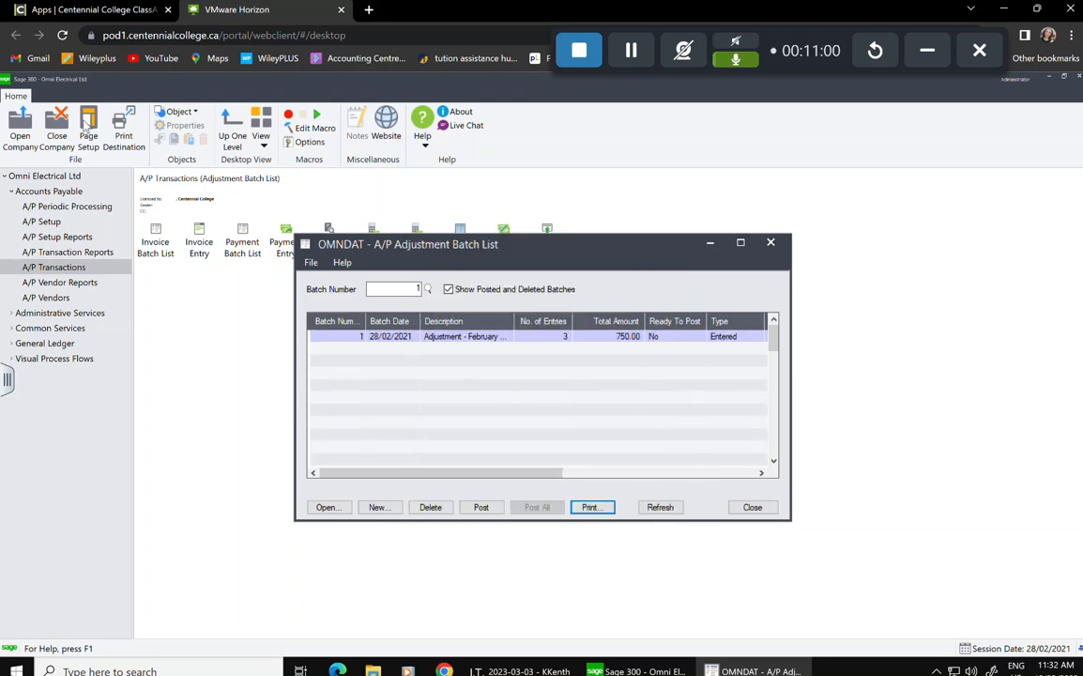
pyautogui.click(131, 137)
pyautogui.click(417, 295)
pyautogui.click(413, 365)
pyautogui.click(413, 379)
pyautogui.click(415, 447)
pyautogui.click(653, 285)
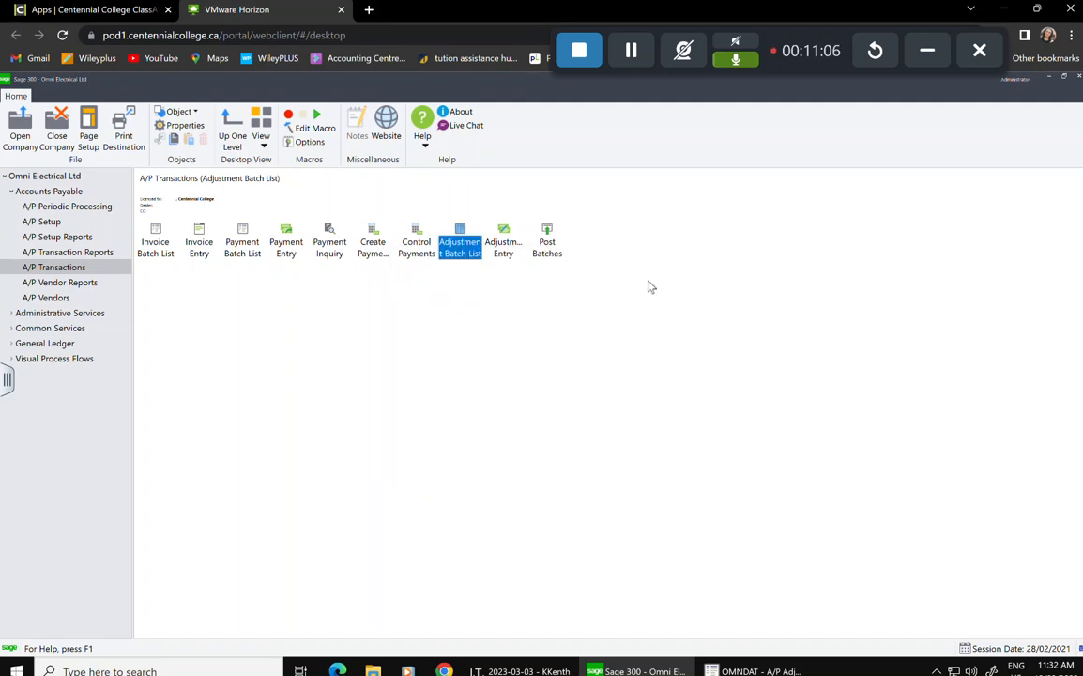
# Step: Return to the adjustment batch list, print the listing for adjustment batch 1 and review its entries in the preview
pyautogui.doubleClick(460, 243)
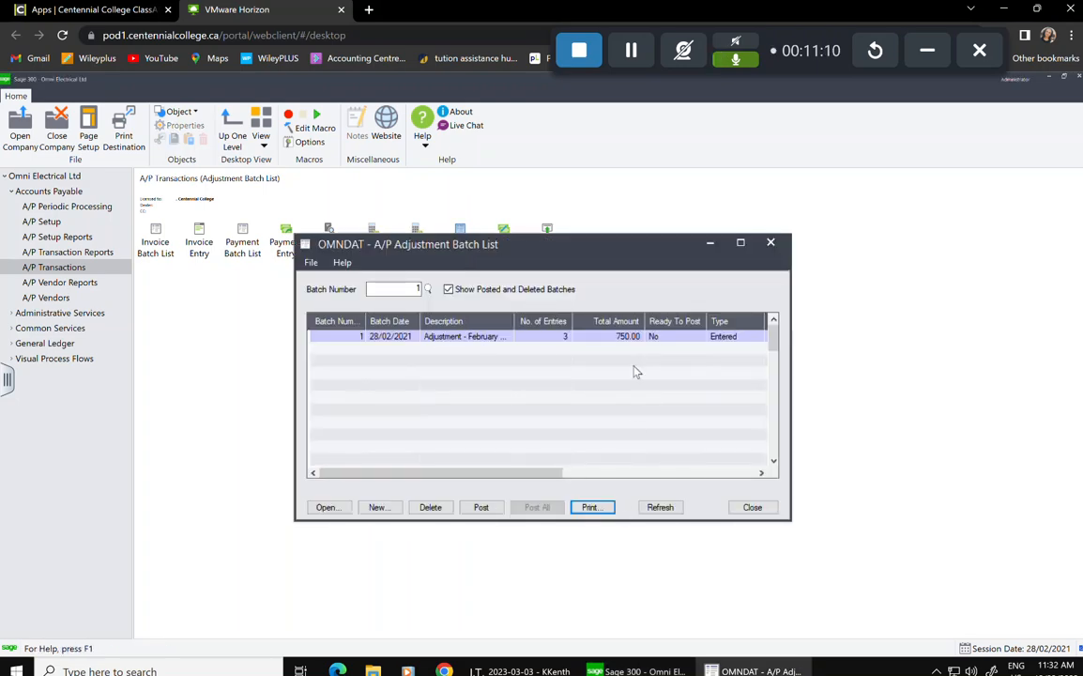
pyautogui.click(591, 507)
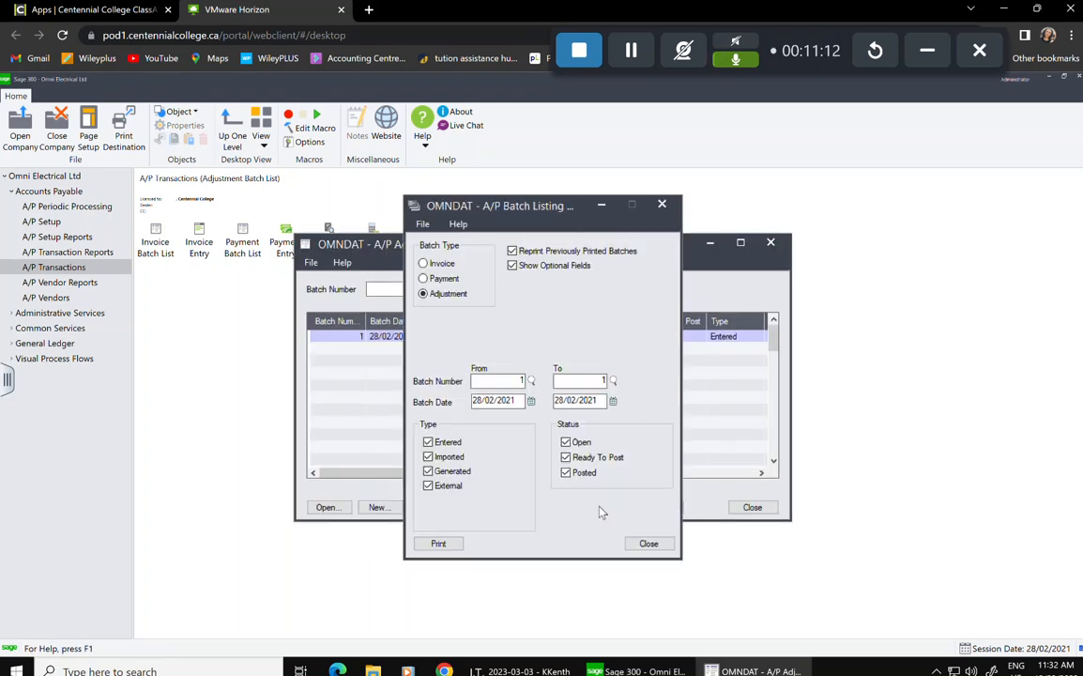
pyautogui.click(649, 544)
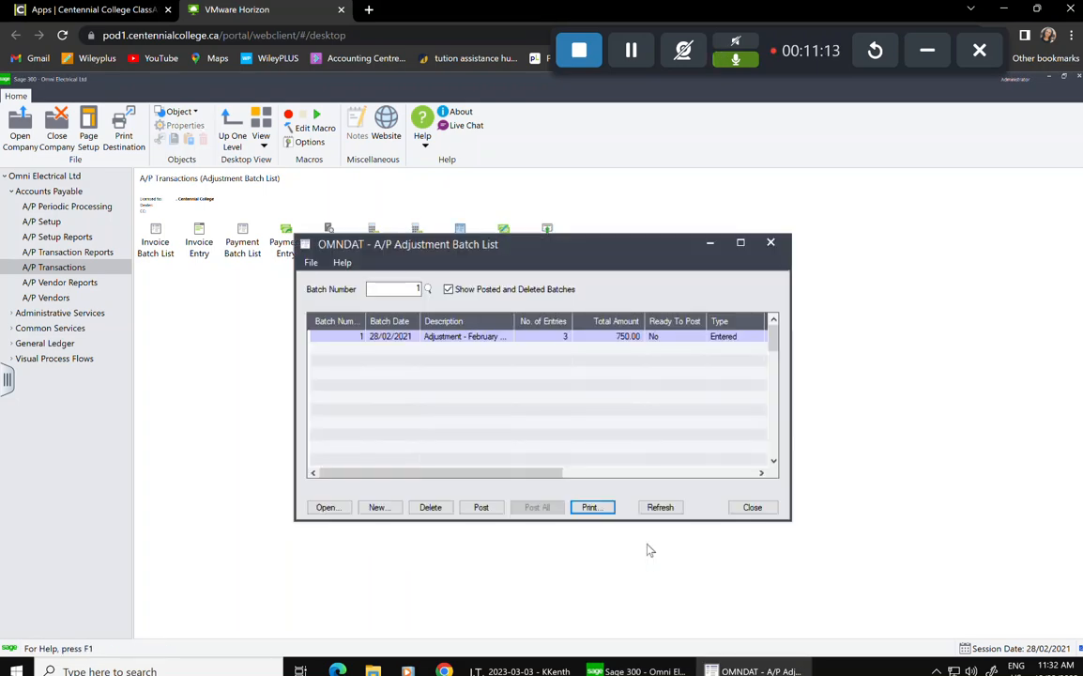
pyautogui.click(591, 507)
pyautogui.click(440, 545)
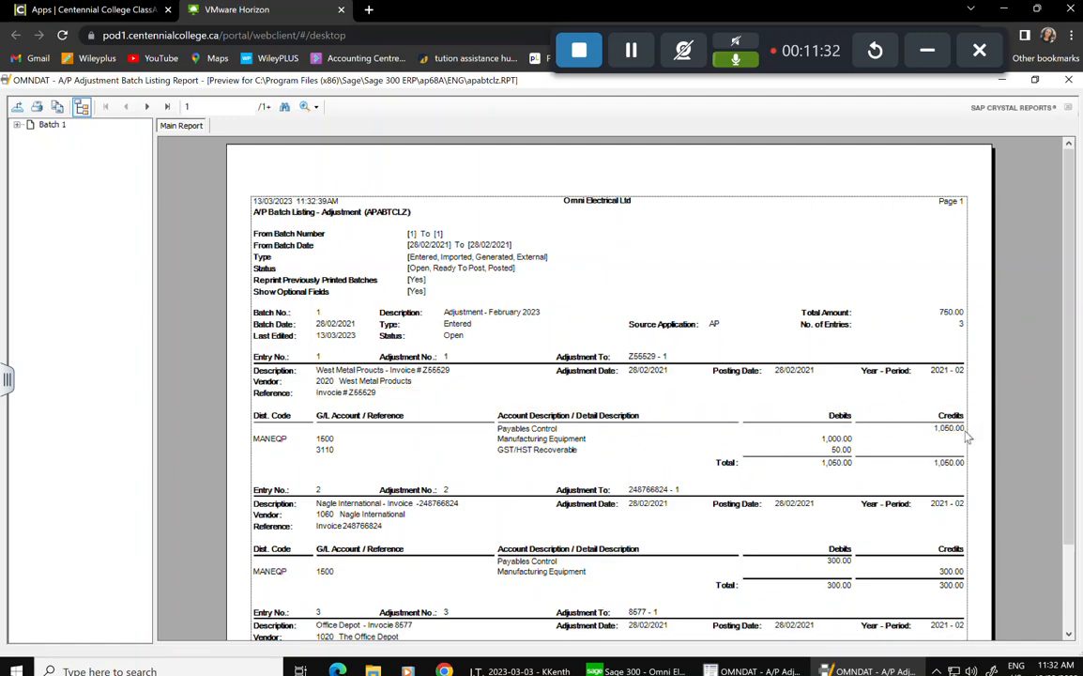
pyautogui.scroll(-3, 830, 481)
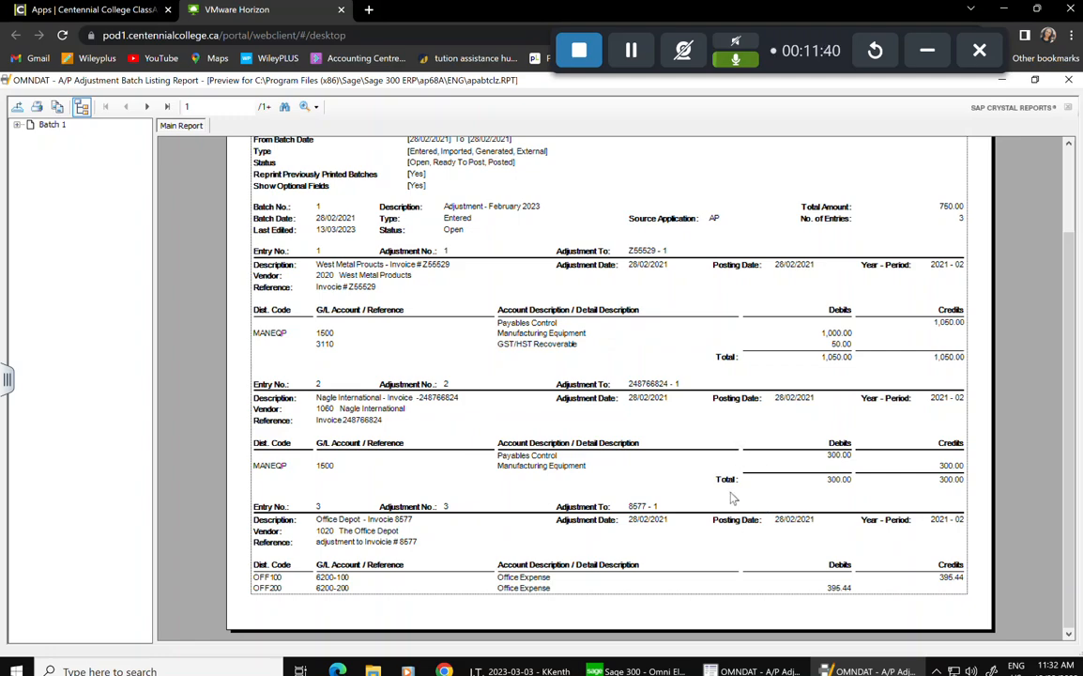
pyautogui.click(1069, 80)
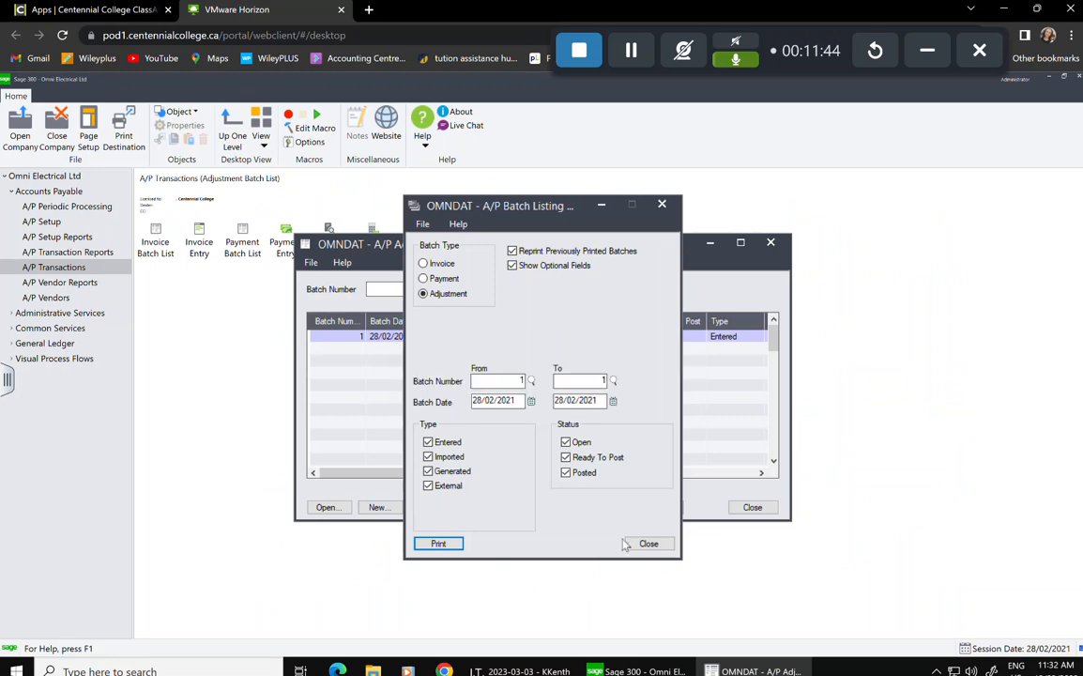
# Step: Leave the batch listing options, mark adjustment batch 1 as ready to post, post it and close the adjustment batch list
pyautogui.click(655, 545)
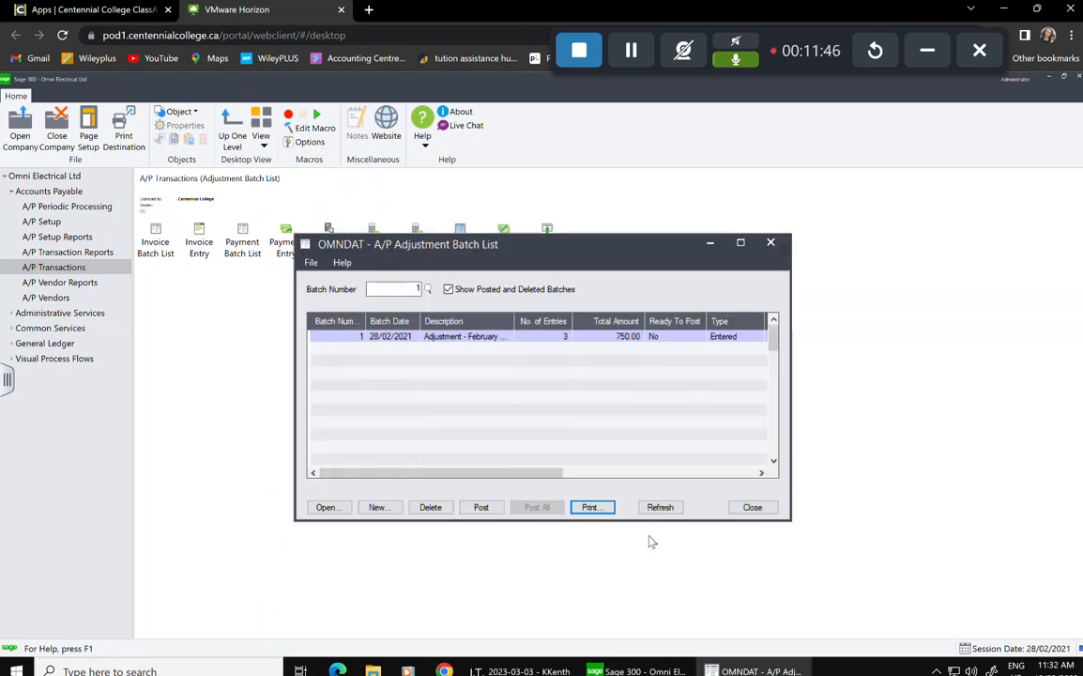
pyautogui.doubleClick(675, 337)
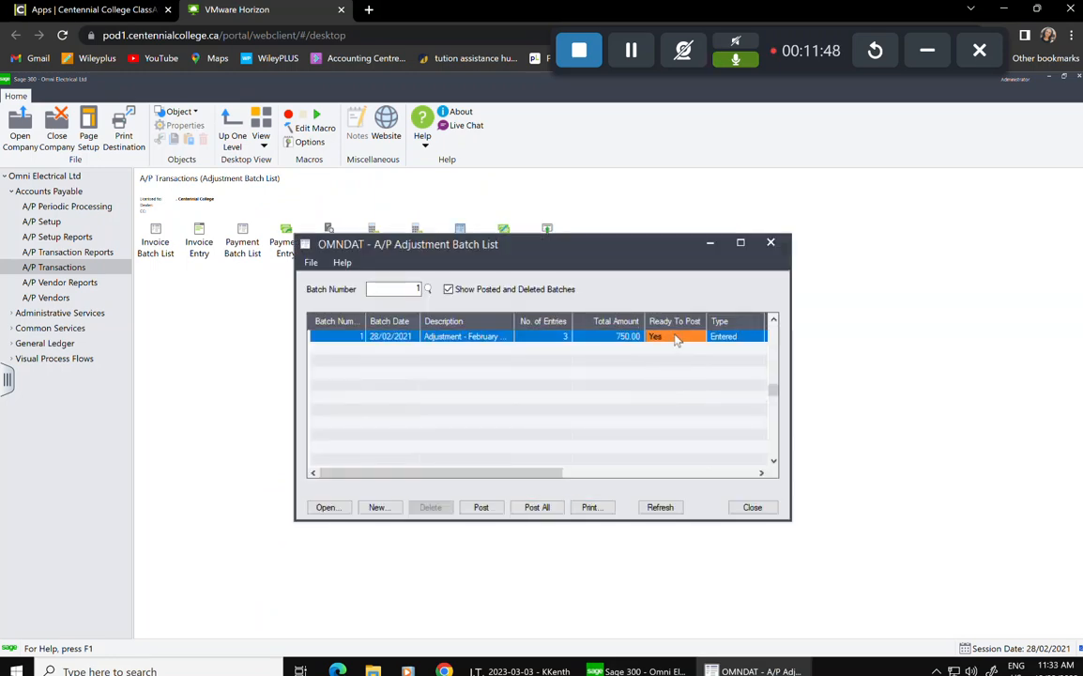
pyautogui.click(483, 508)
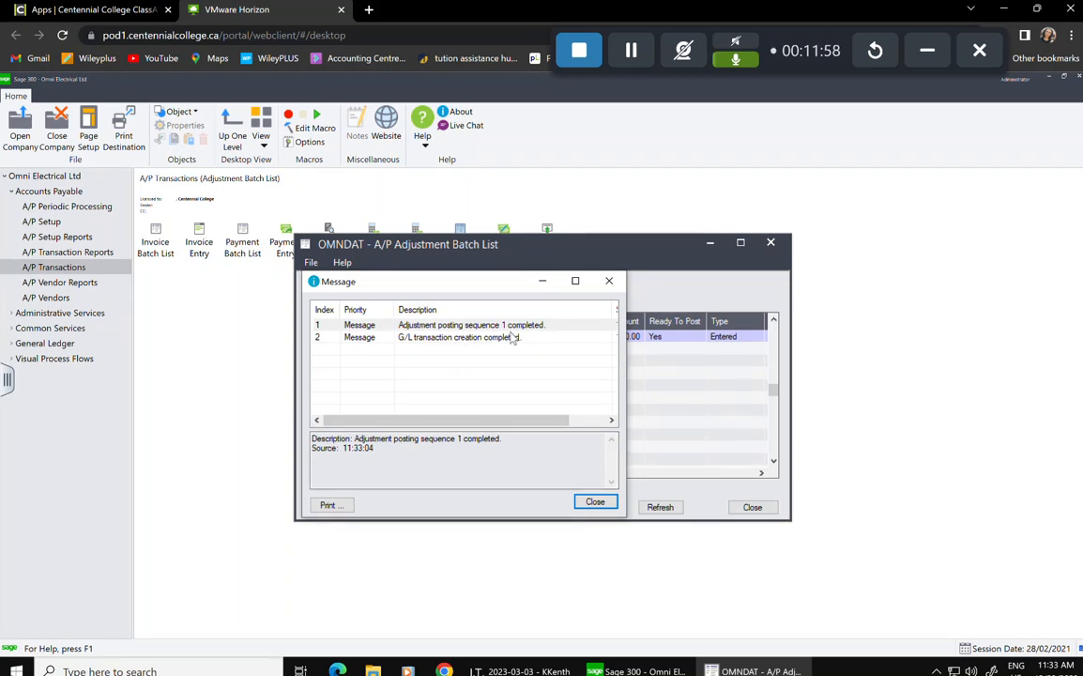
pyautogui.click(595, 503)
pyautogui.click(753, 508)
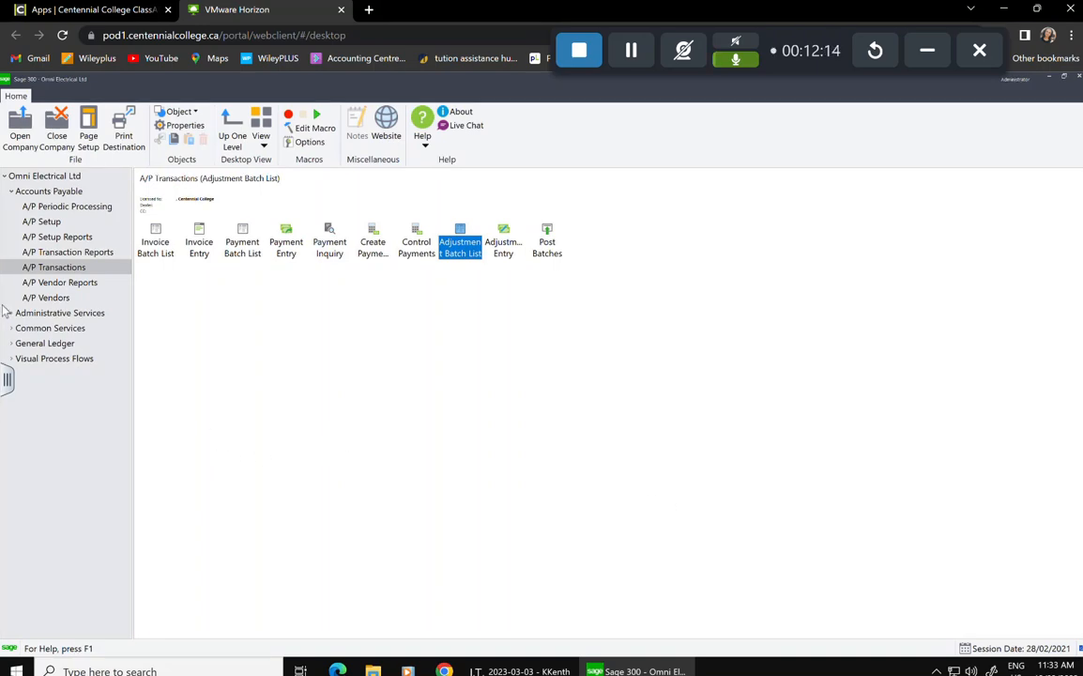
# Step: Examine A/P subledger batch 000020 in the General Ledger batch list, checking its journal entry details, and close both windows
pyautogui.click(57, 344)
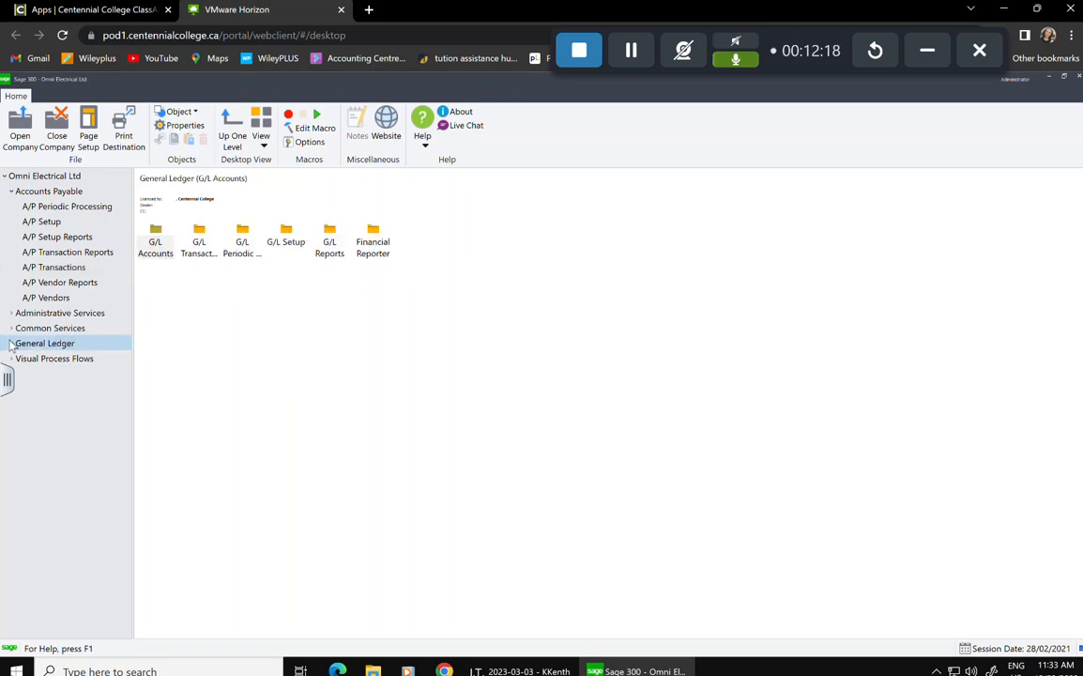
pyautogui.click(10, 344)
pyautogui.click(70, 435)
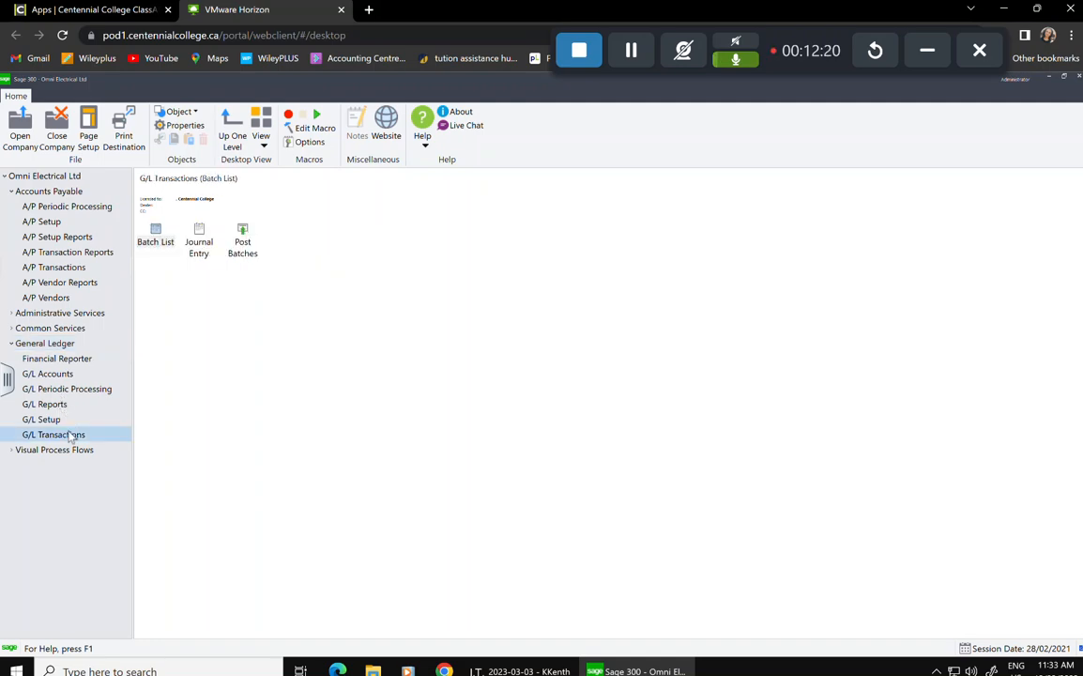
pyautogui.click(156, 232)
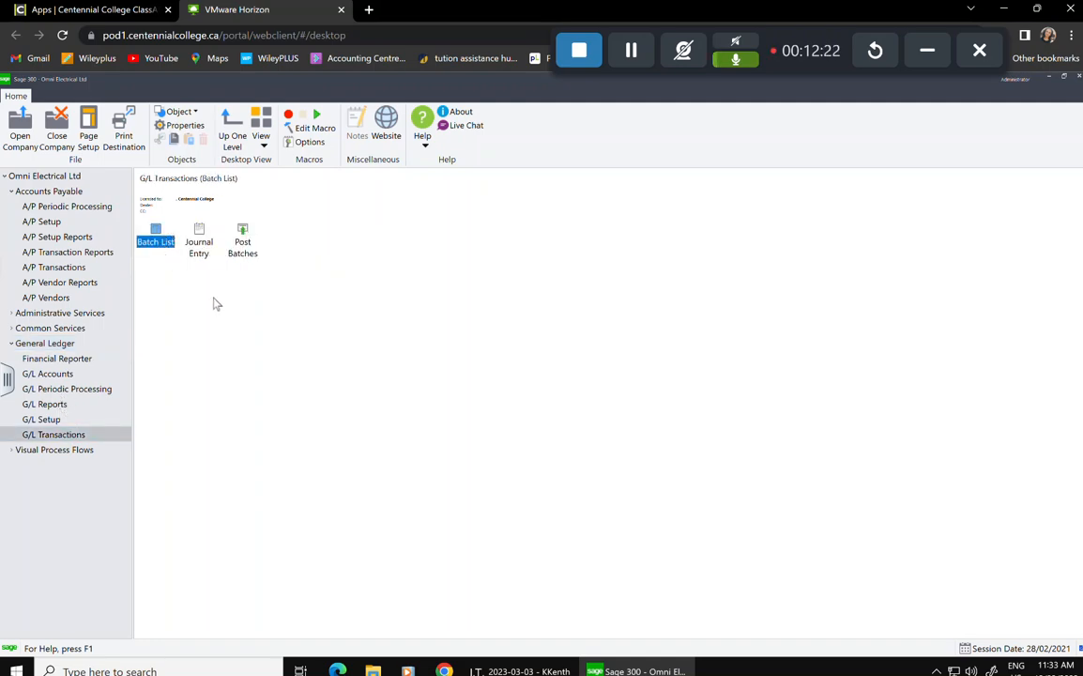
pyautogui.doubleClick(156, 228)
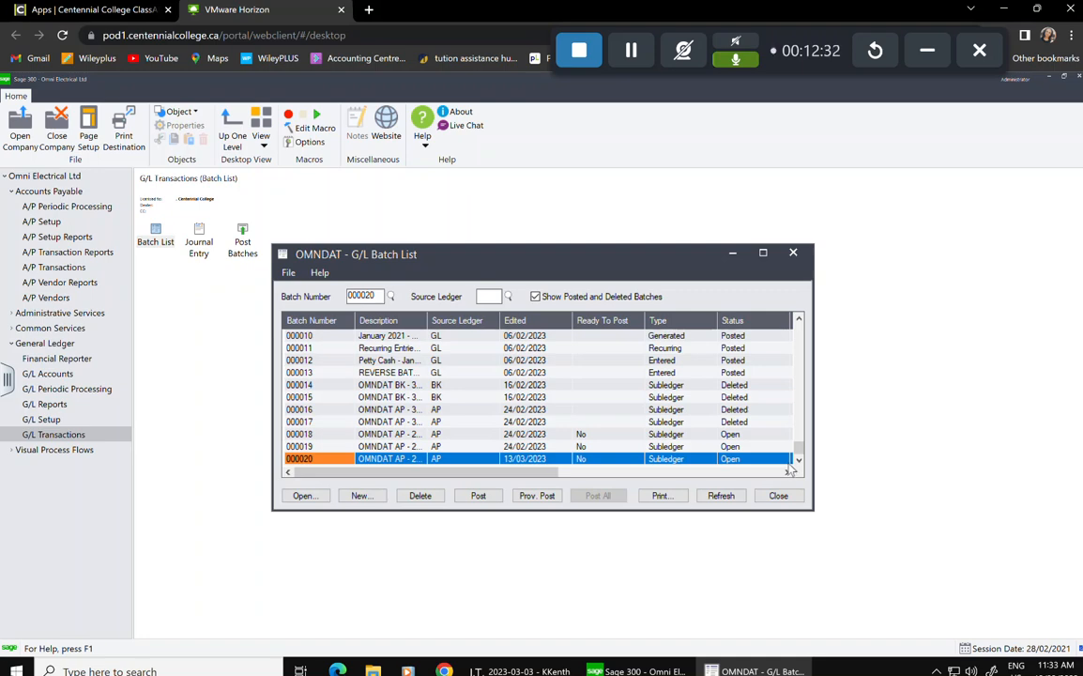
pyautogui.doubleClick(476, 457)
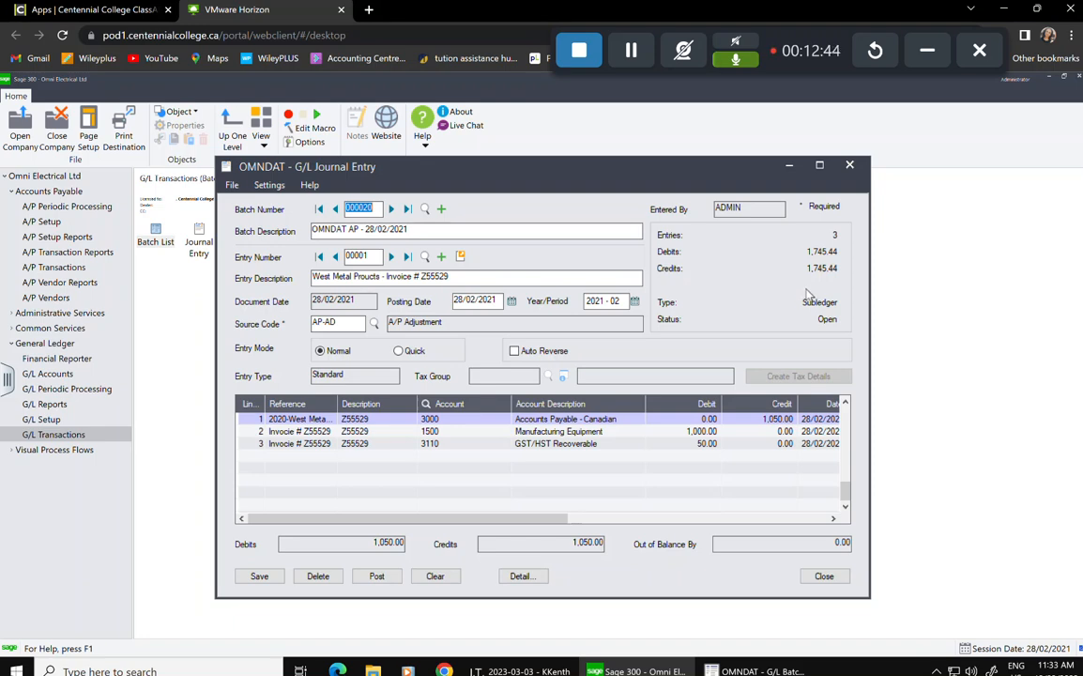
pyautogui.click(827, 576)
pyautogui.click(779, 261)
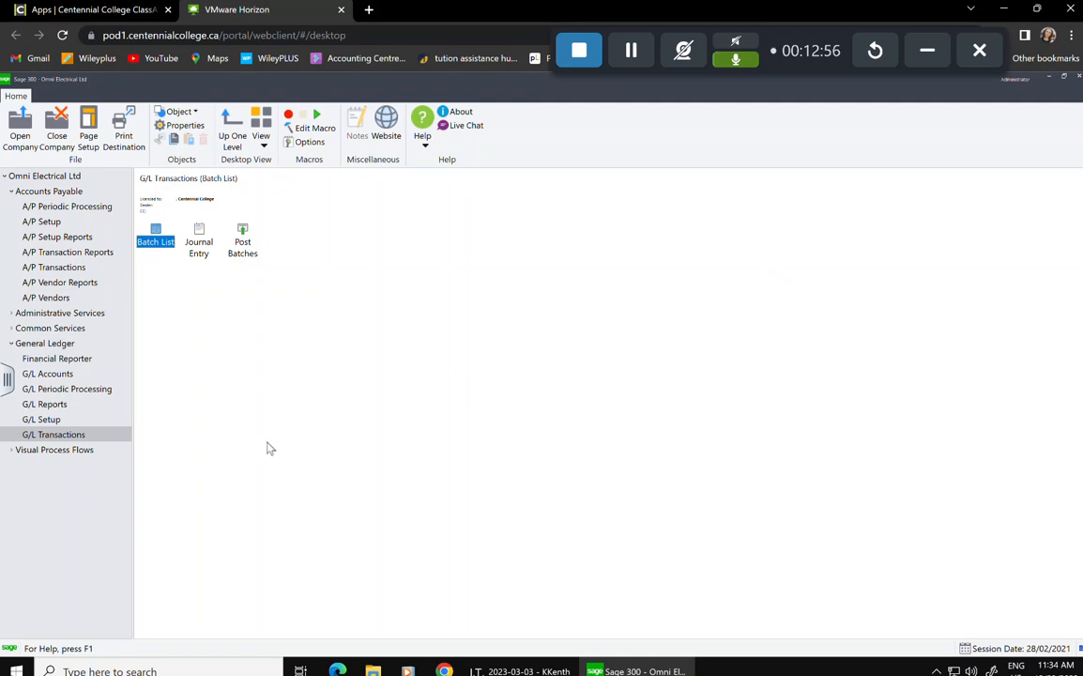
pyautogui.click(631, 54)
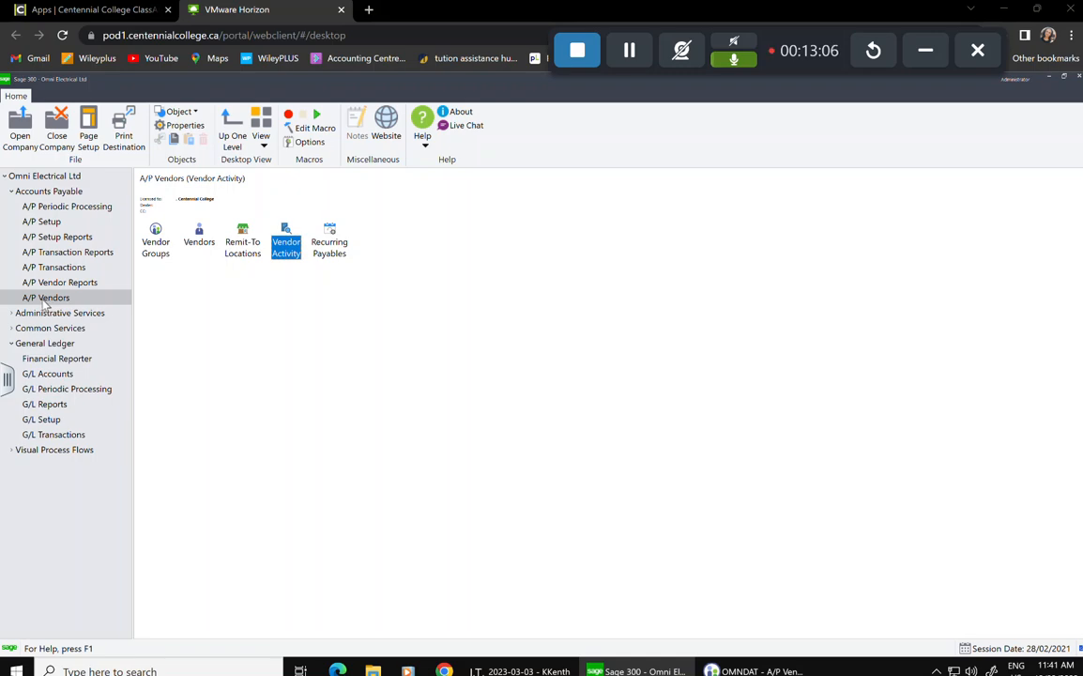
# Step: Look up the A/P vendor activity of vendor 2020, West Metal Products
pyautogui.doubleClick(280, 230)
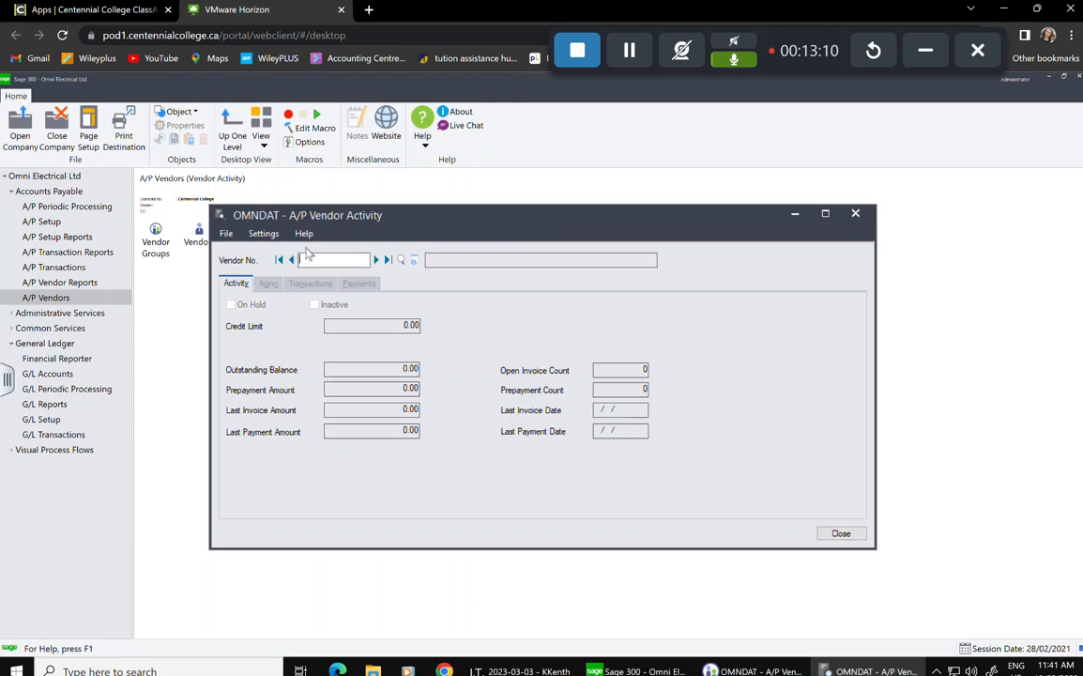
pyautogui.click(401, 260)
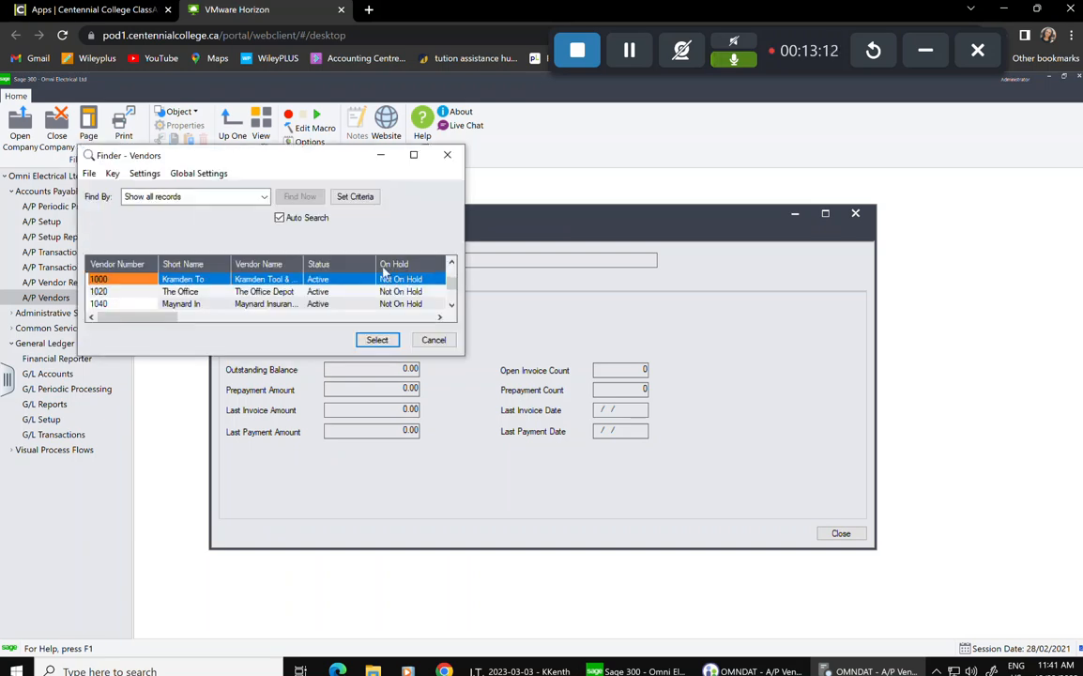
pyautogui.press('Down')
pyautogui.press('Down')
pyautogui.press('Down')
pyautogui.press('Down')
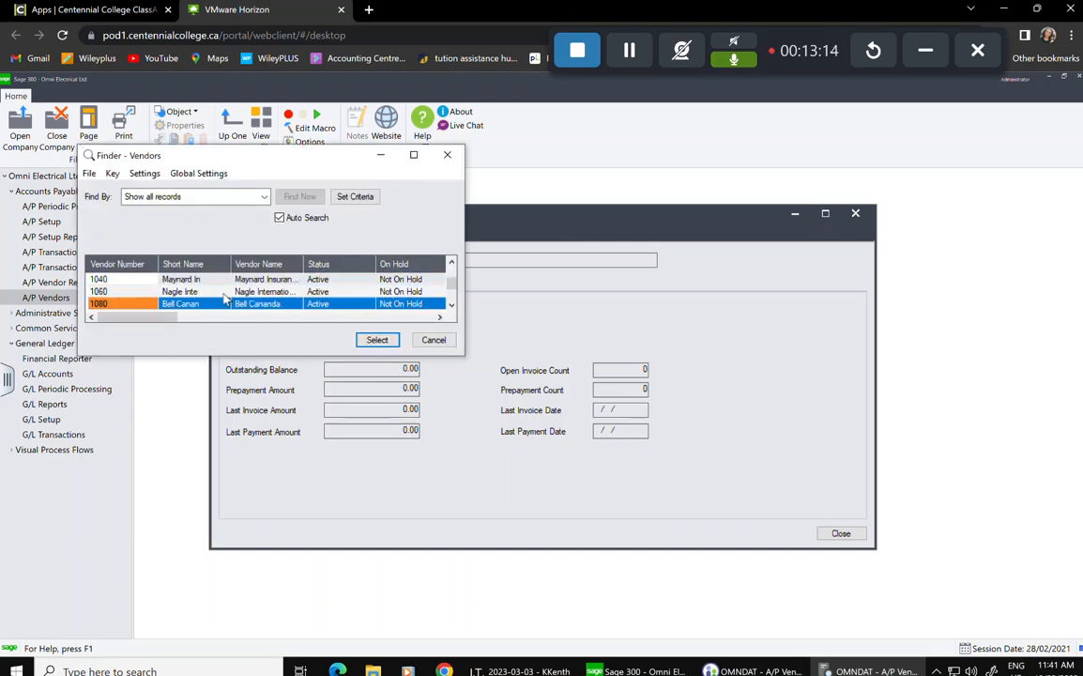
pyautogui.press('Down')
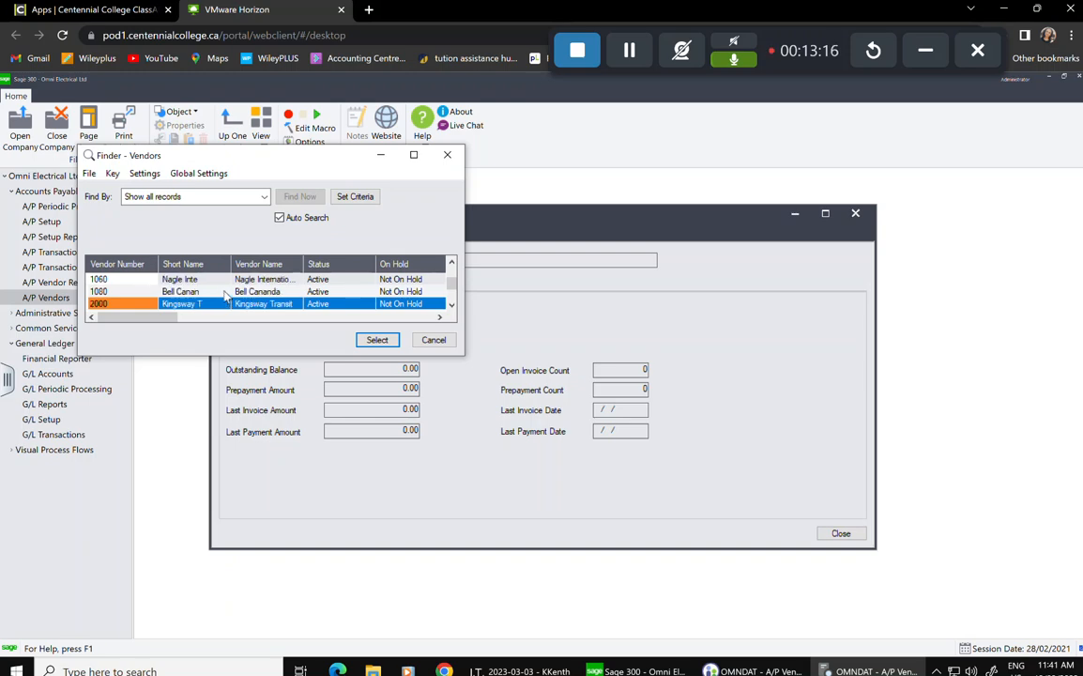
pyautogui.press('Down')
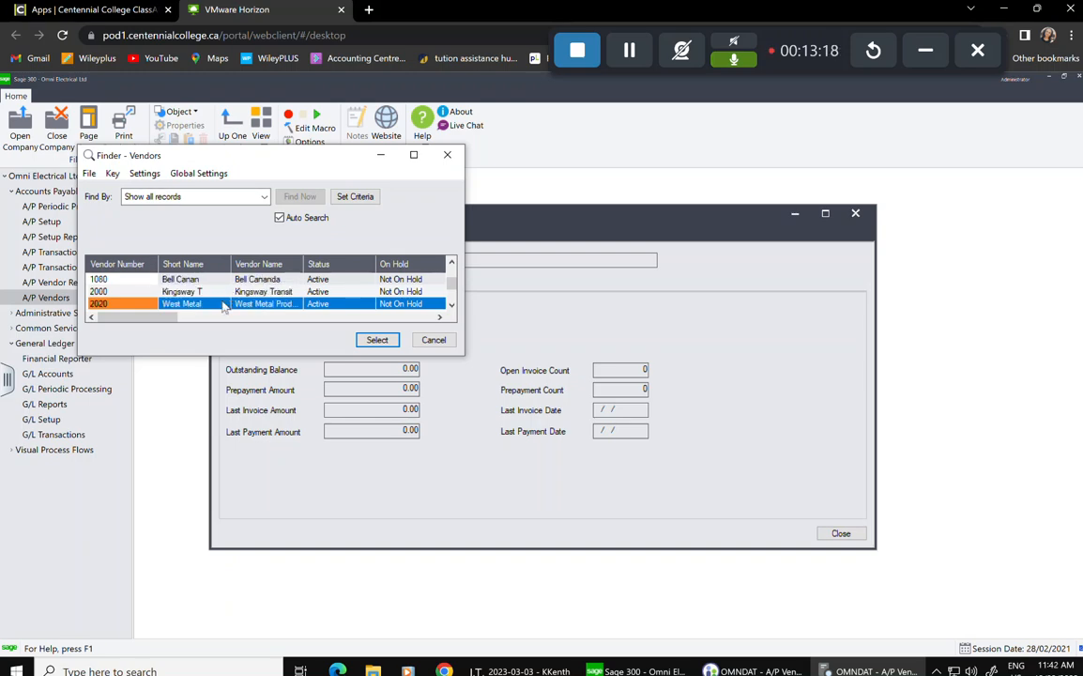
pyautogui.click(224, 305)
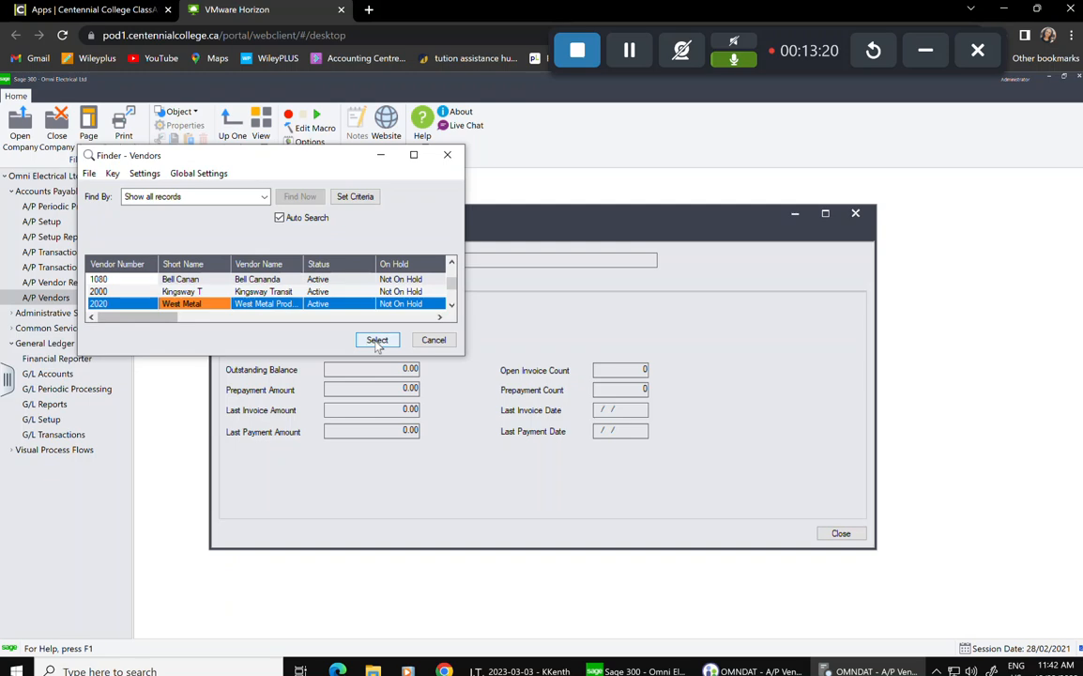
pyautogui.click(376, 341)
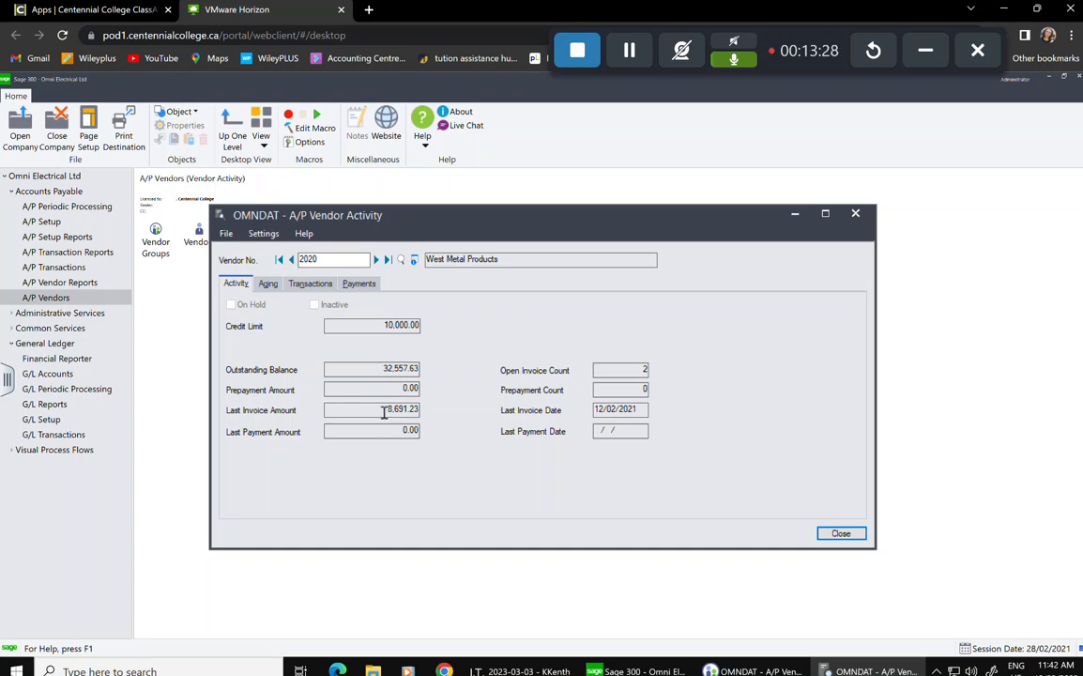
# Step: Examine West Metal Products' aging and transactions, checking the original, applied and current amounts of invoice Z55529
pyautogui.click(268, 284)
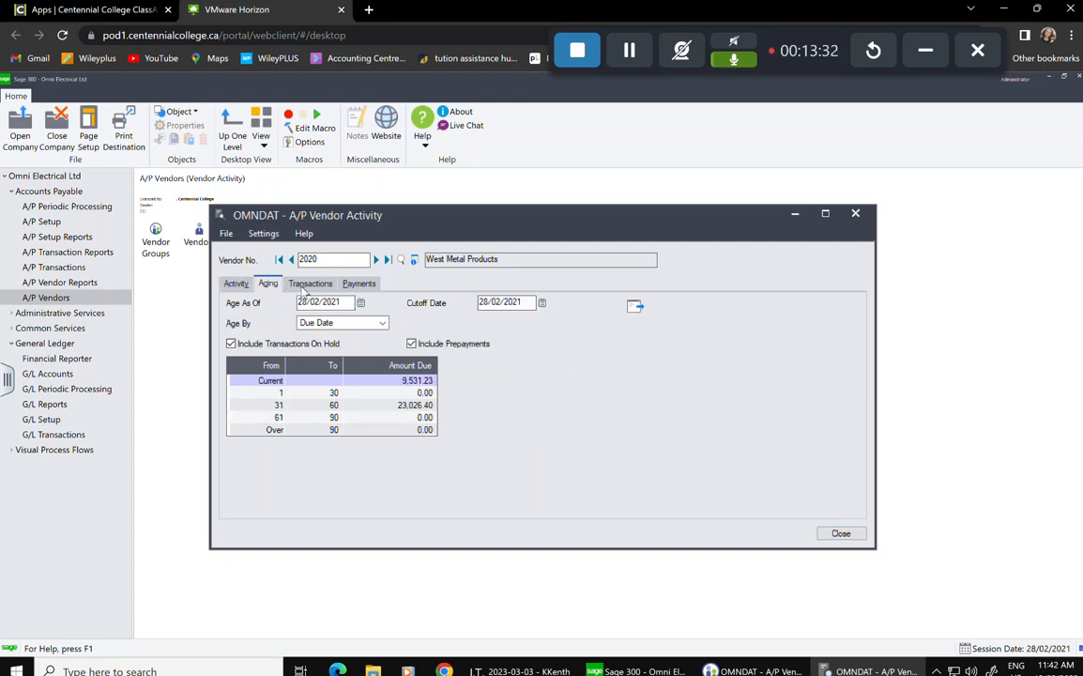
pyautogui.click(307, 286)
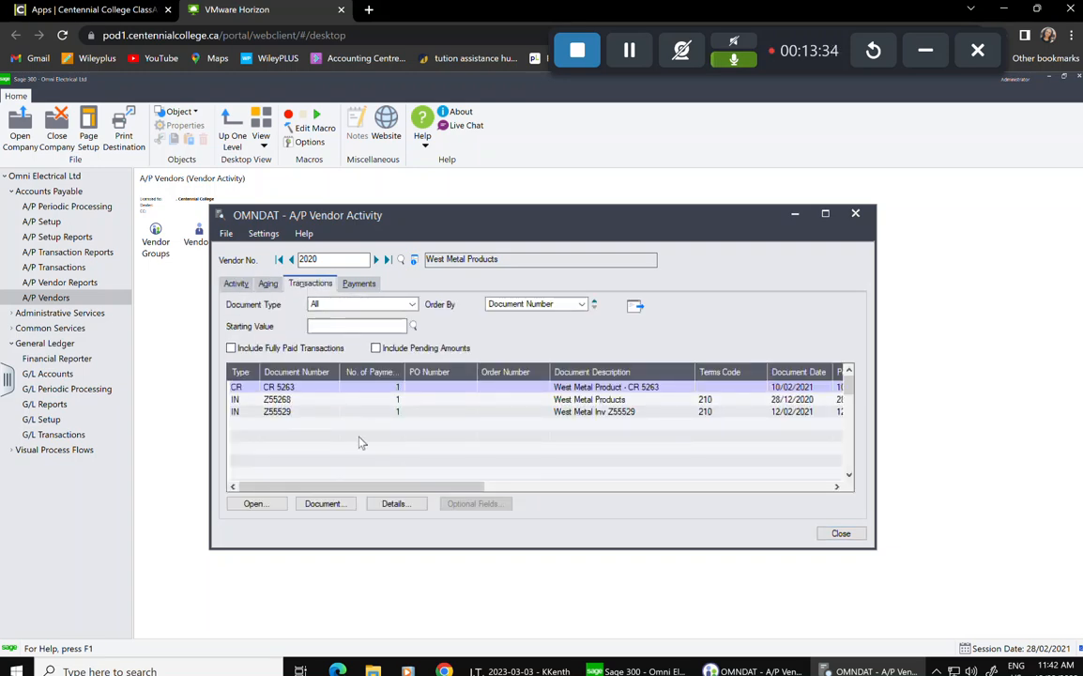
pyautogui.moveTo(427, 487); pyautogui.dragTo(750, 491)
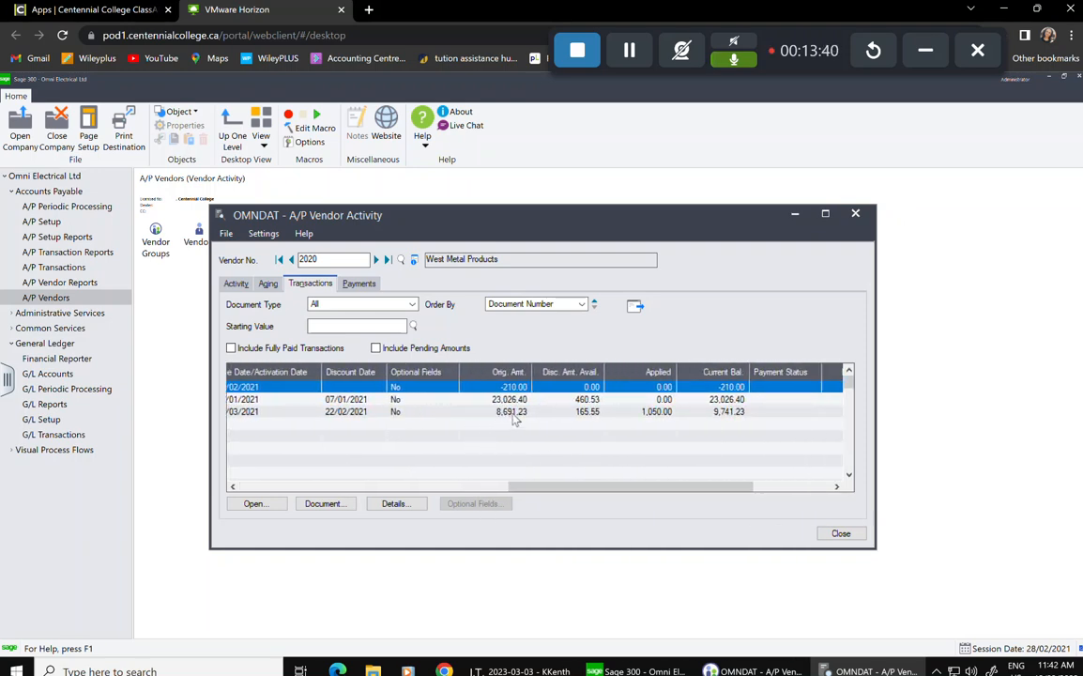
pyautogui.click(486, 413)
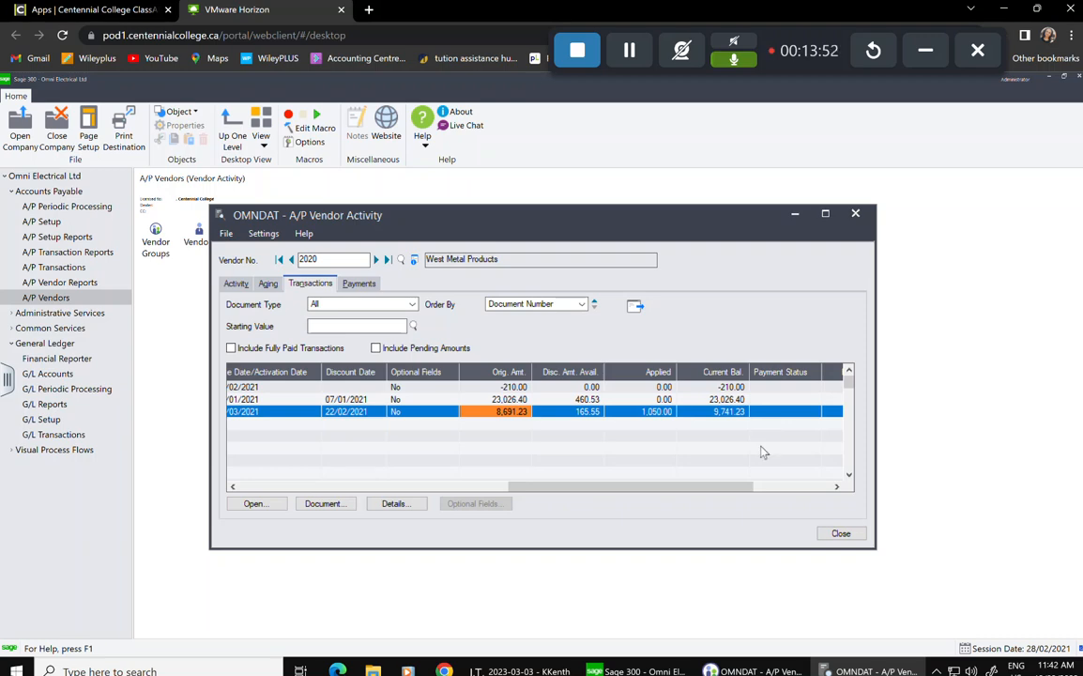
# Step: Switch the vendor activity to vendor 1060, Nagle International
pyautogui.click(401, 259)
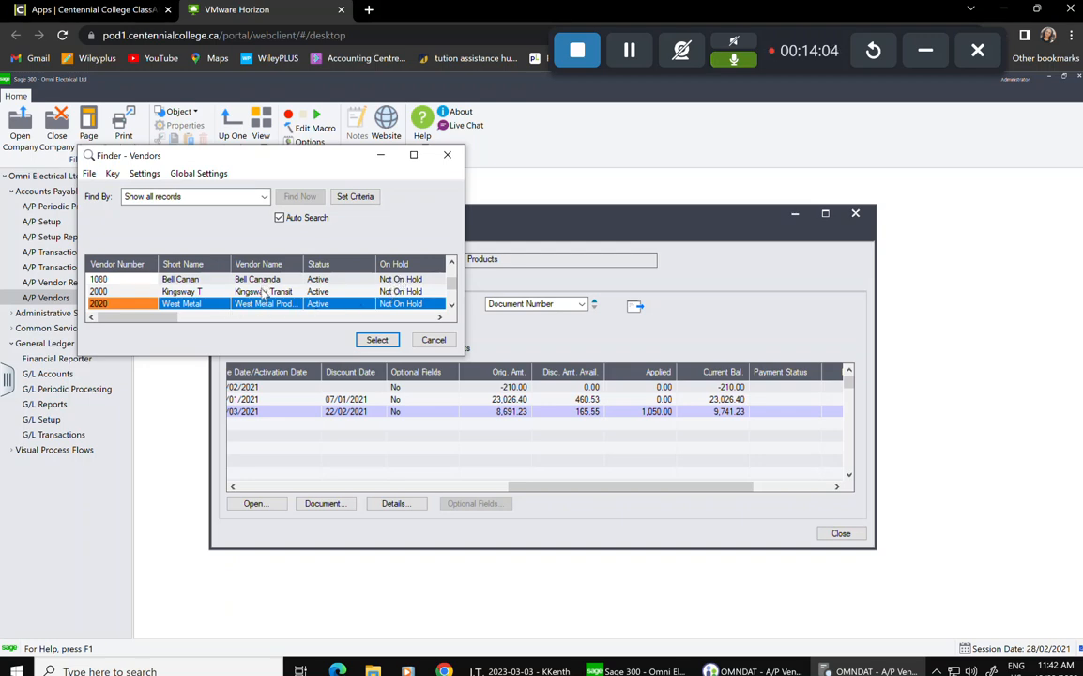
pyautogui.press('Up')
pyautogui.press('Up')
pyautogui.press('Up')
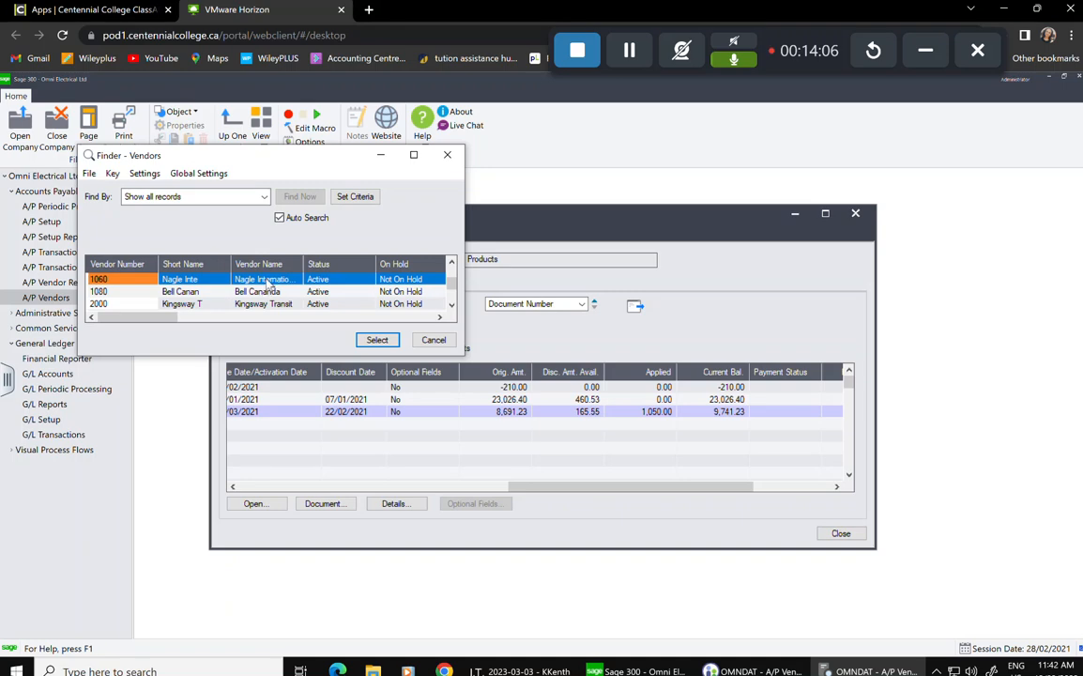
pyautogui.click(376, 341)
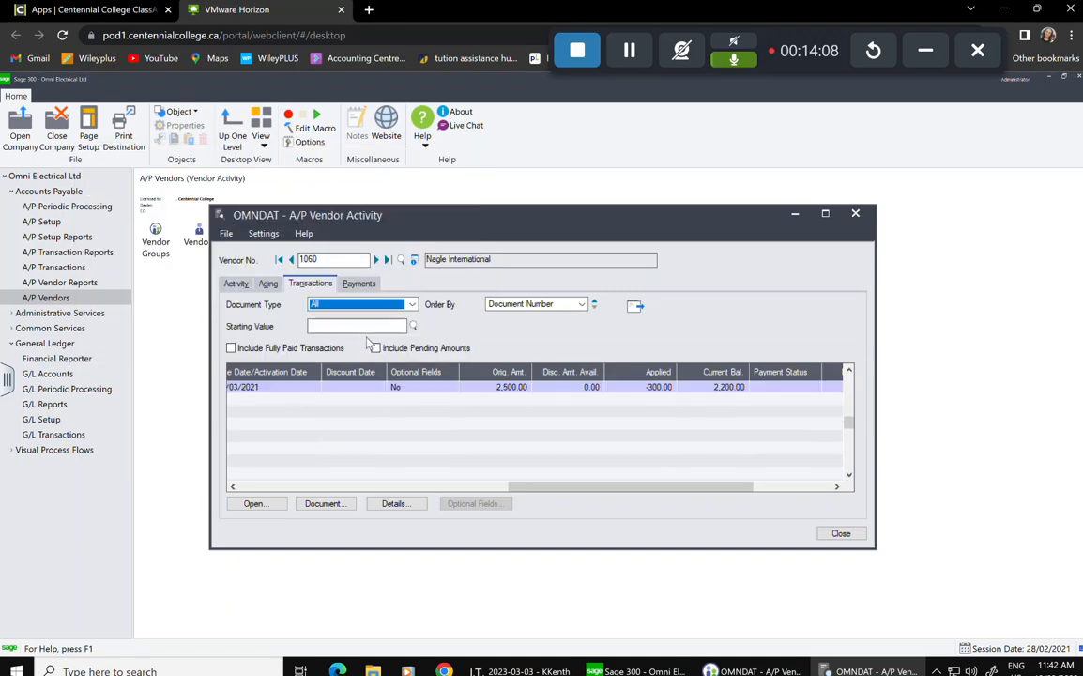
# Step: Examine the amounts and document information of Nagle International's invoice, including its adjustment transaction, and return to the transaction list
pyautogui.moveTo(690, 483); pyautogui.dragTo(757, 485)
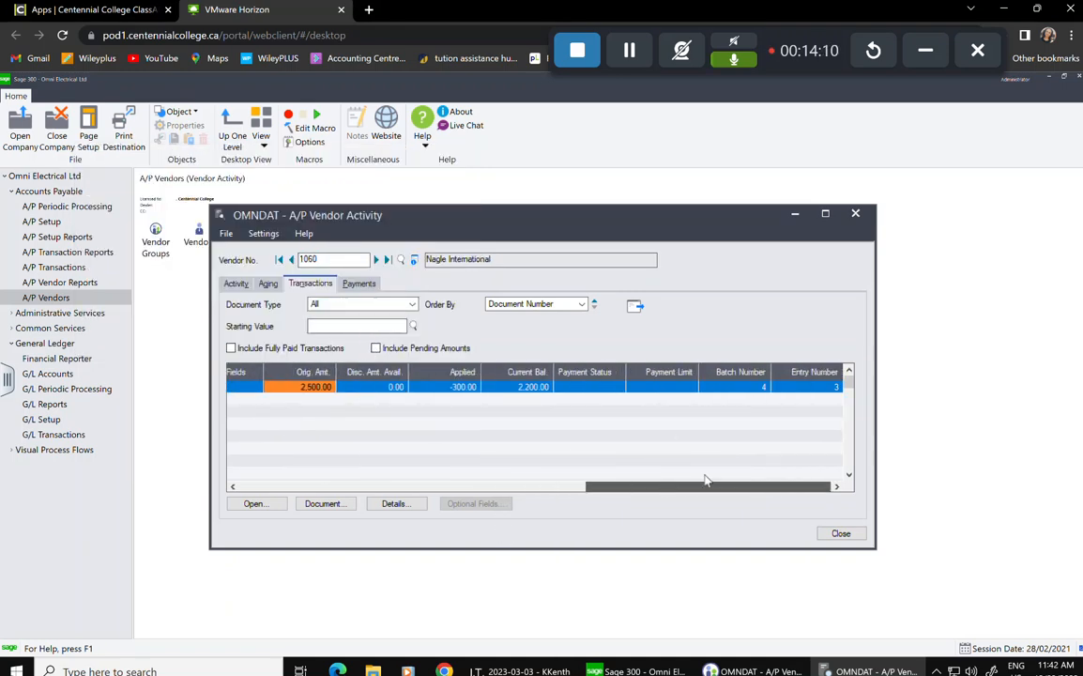
pyautogui.doubleClick(307, 389)
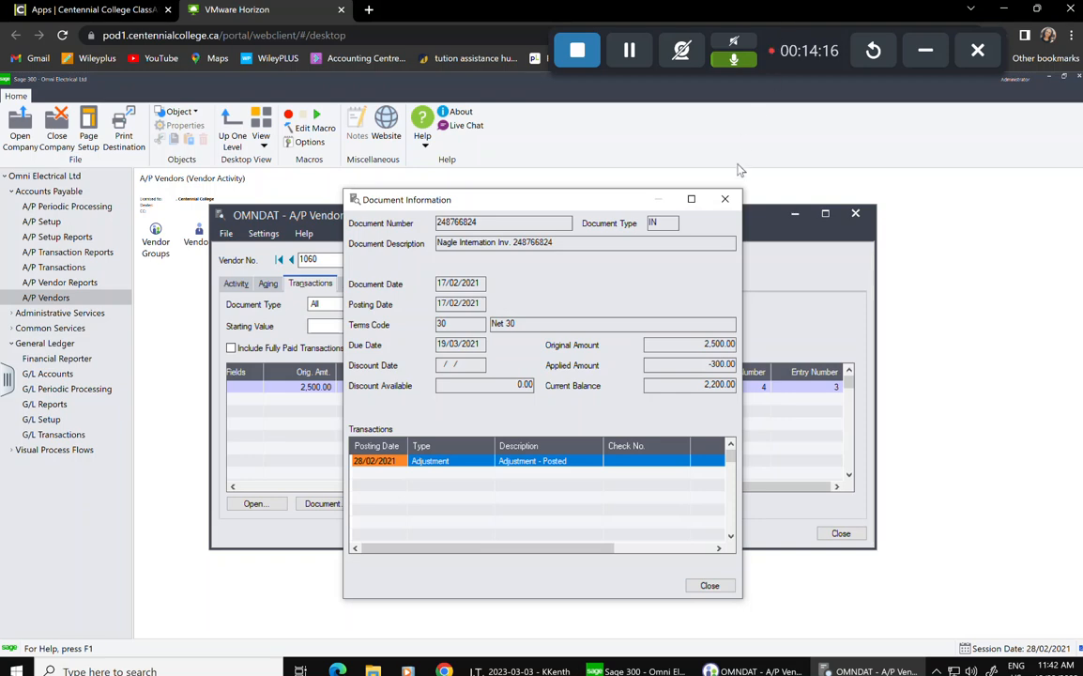
pyautogui.click(726, 201)
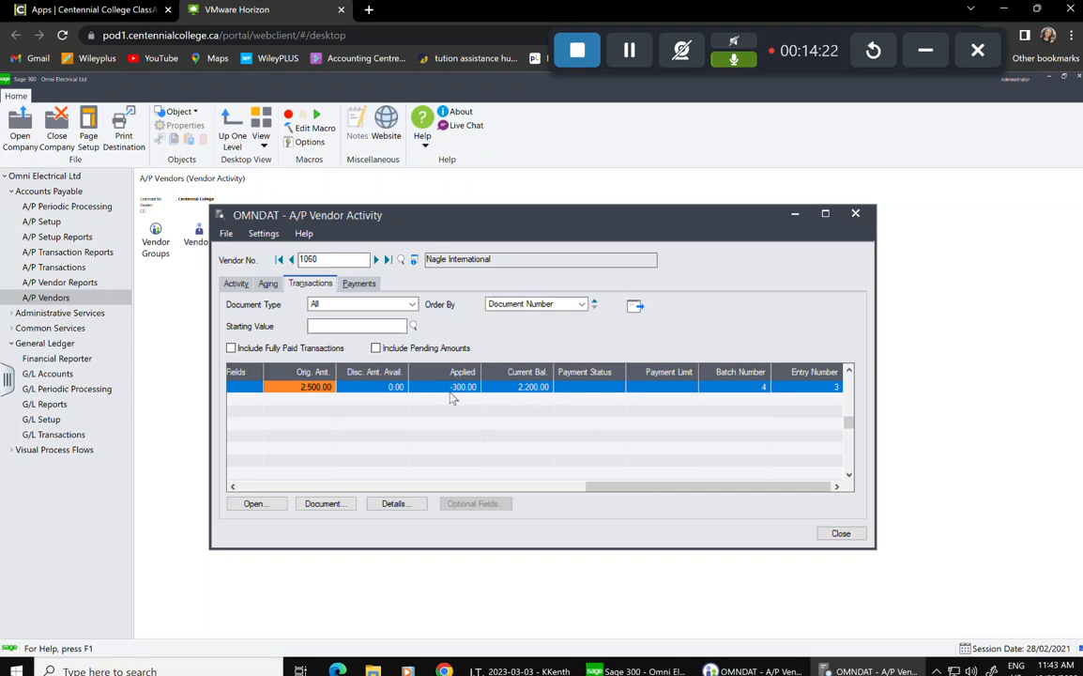
pyautogui.moveTo(639, 486); pyautogui.dragTo(536, 488)
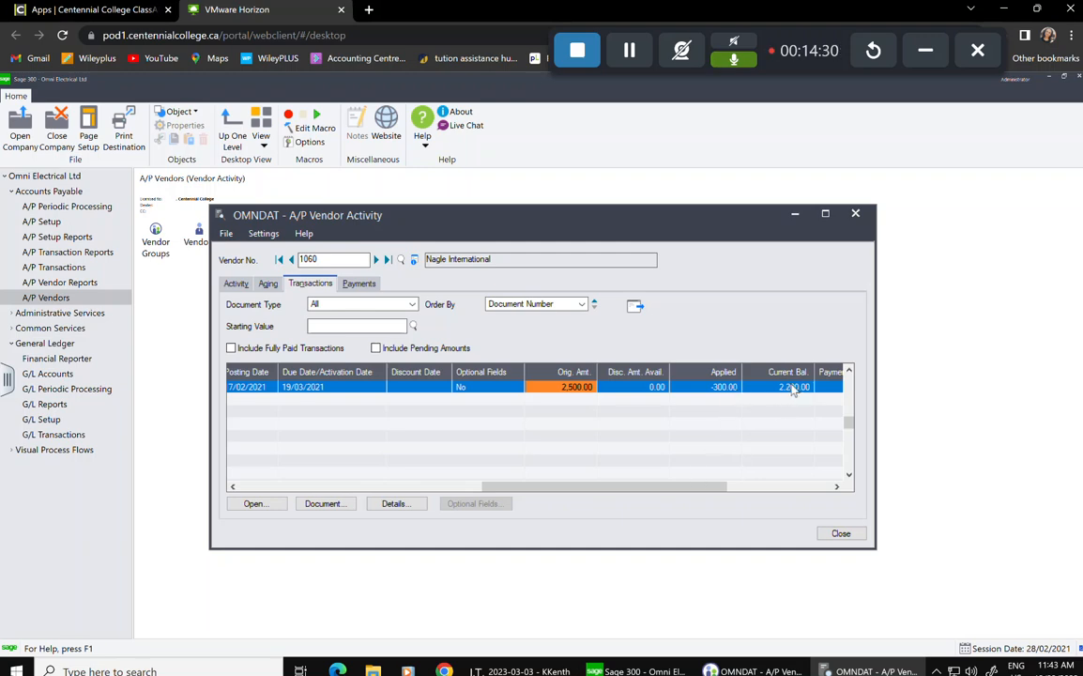
# Step: Switch the vendor activity to vendor 1020, The Office Depot, and examine its listed transactions
pyautogui.click(401, 261)
pyautogui.scroll(1, 262, 282)
pyautogui.click(266, 291)
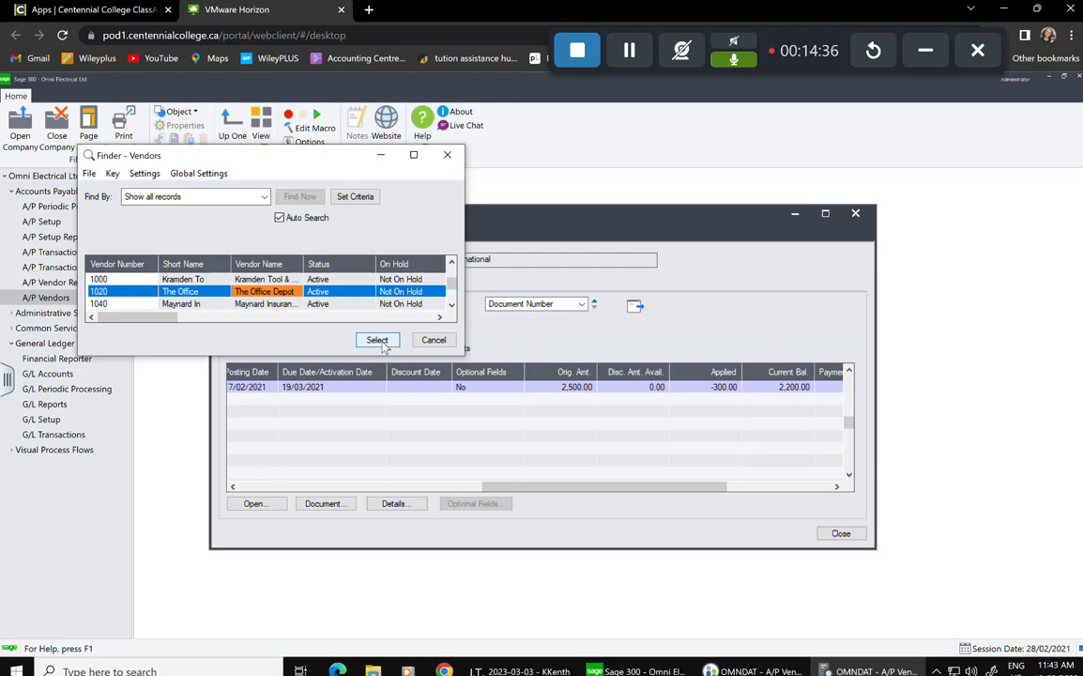
pyautogui.click(377, 340)
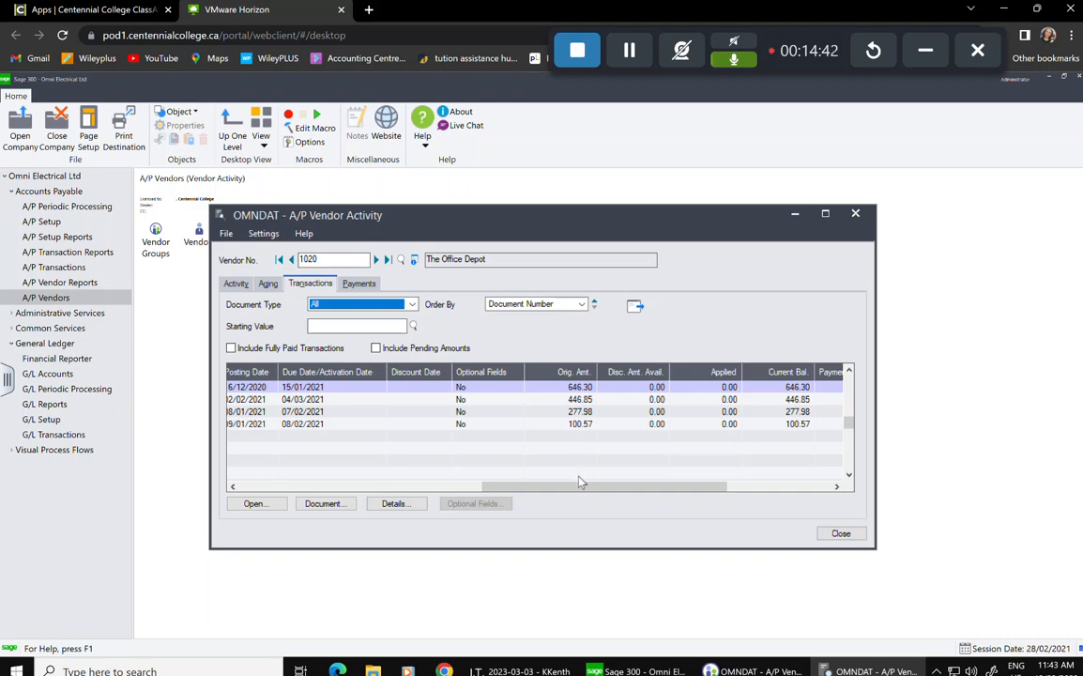
pyautogui.moveTo(539, 489); pyautogui.dragTo(246, 434)
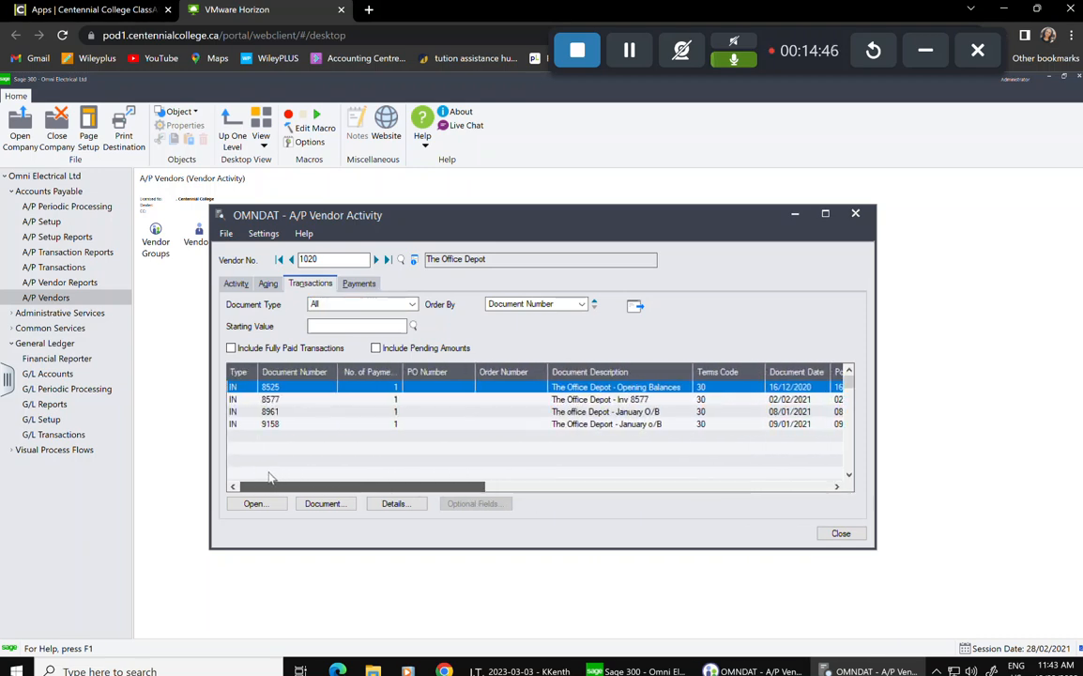
# Step: Open the document information for The Office Depot invoice 8577, enlarge the window and examine the adjustment's applied amount and reference document number
pyautogui.doubleClick(297, 400)
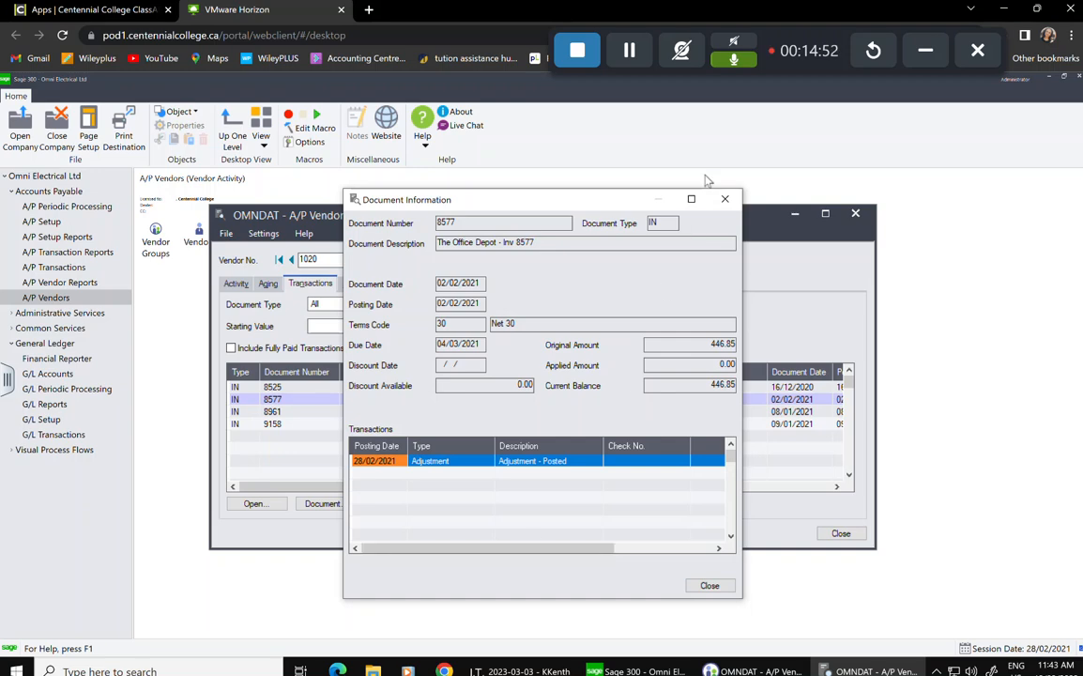
pyautogui.click(691, 199)
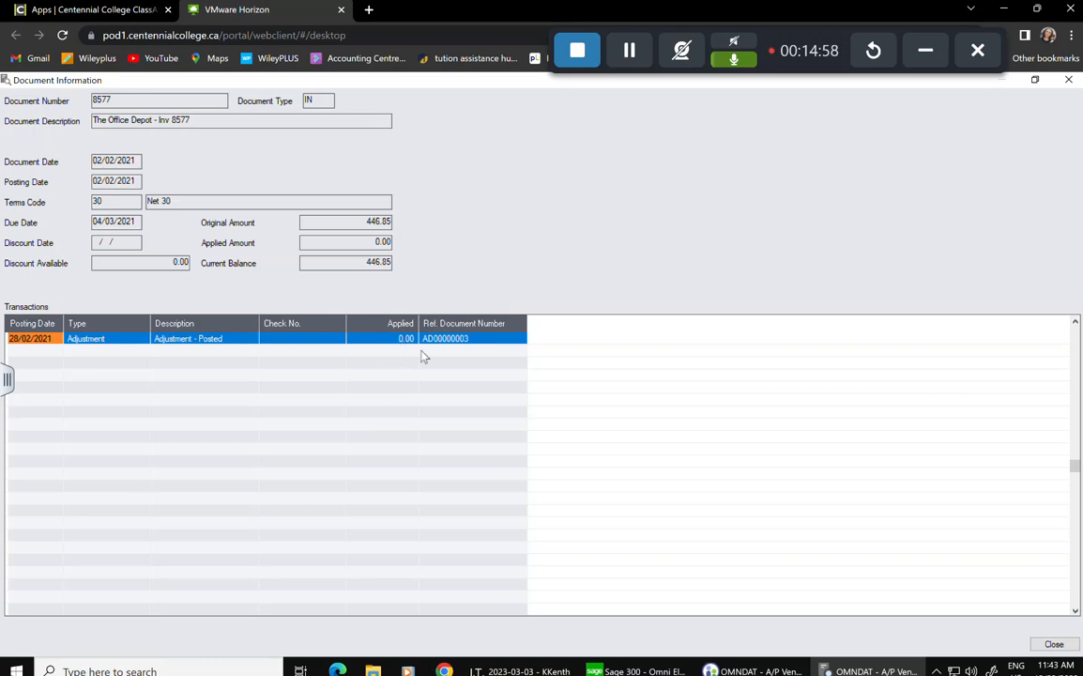
pyautogui.click(103, 342)
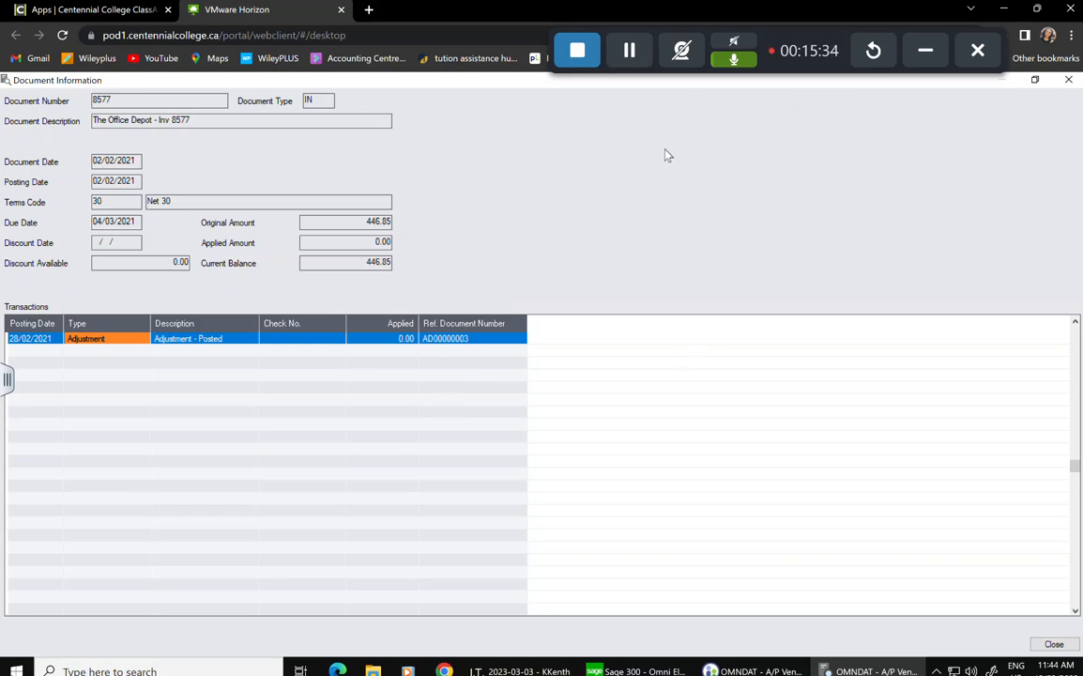
pyautogui.click(629, 53)
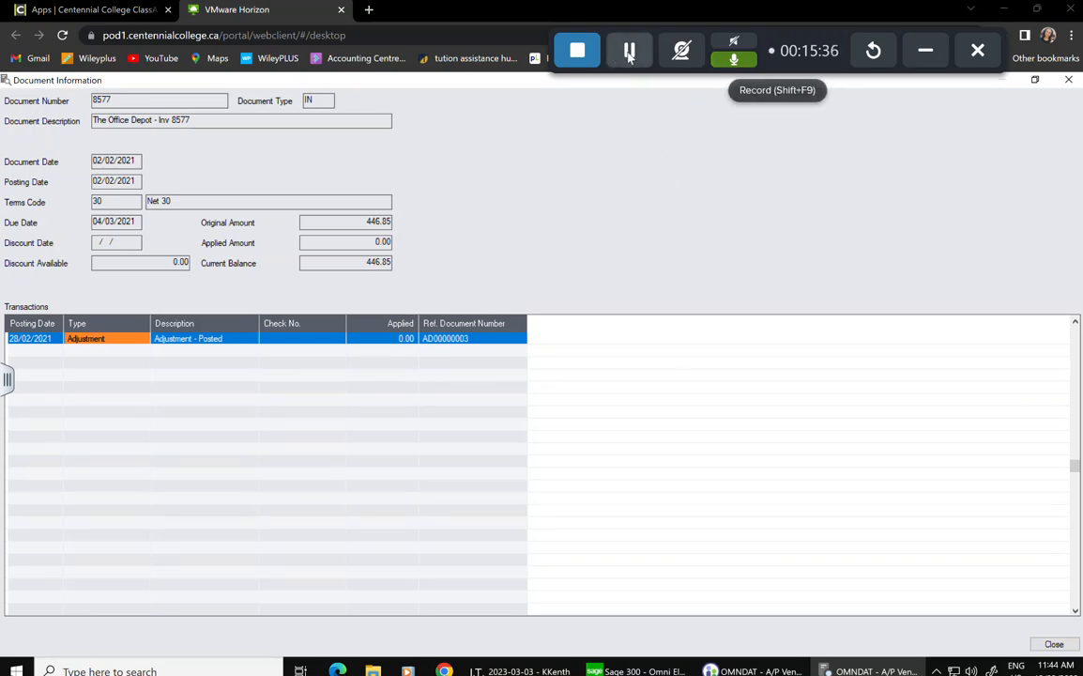